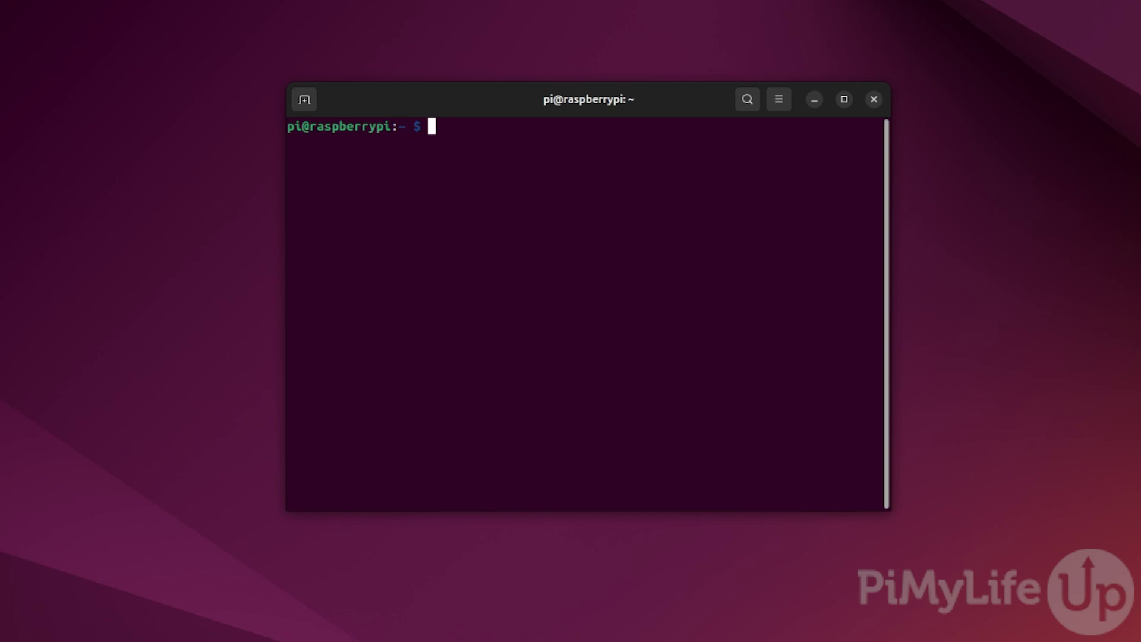
- Run sudo apt update, sudo apt upgrade -y and sudo apt install wget on the Pi
type("sudo apt update")
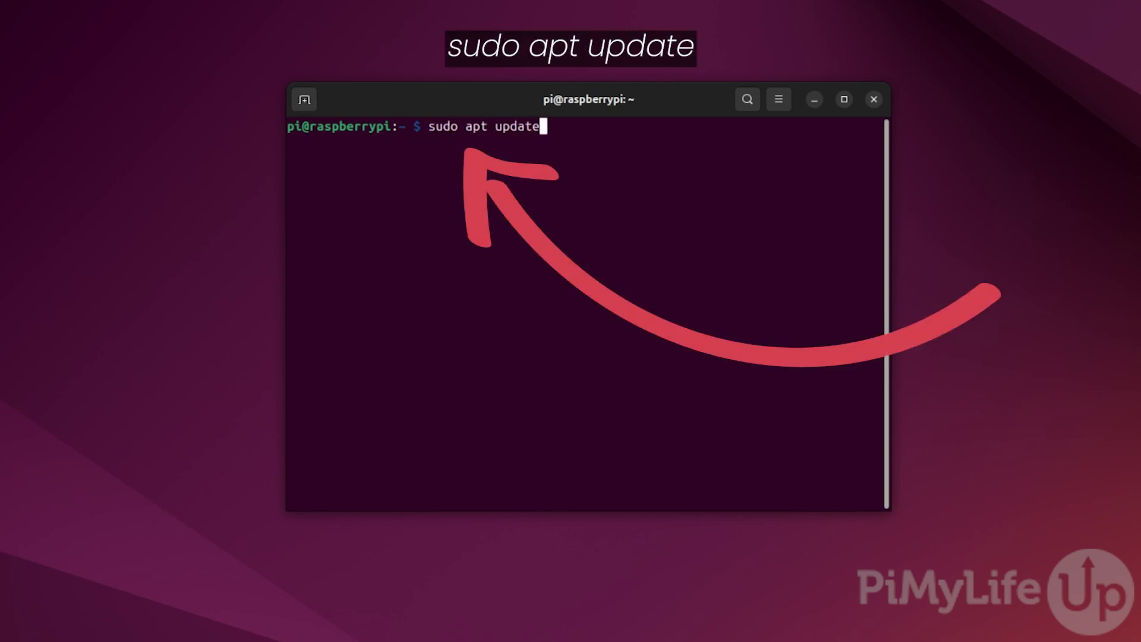
key("Return")
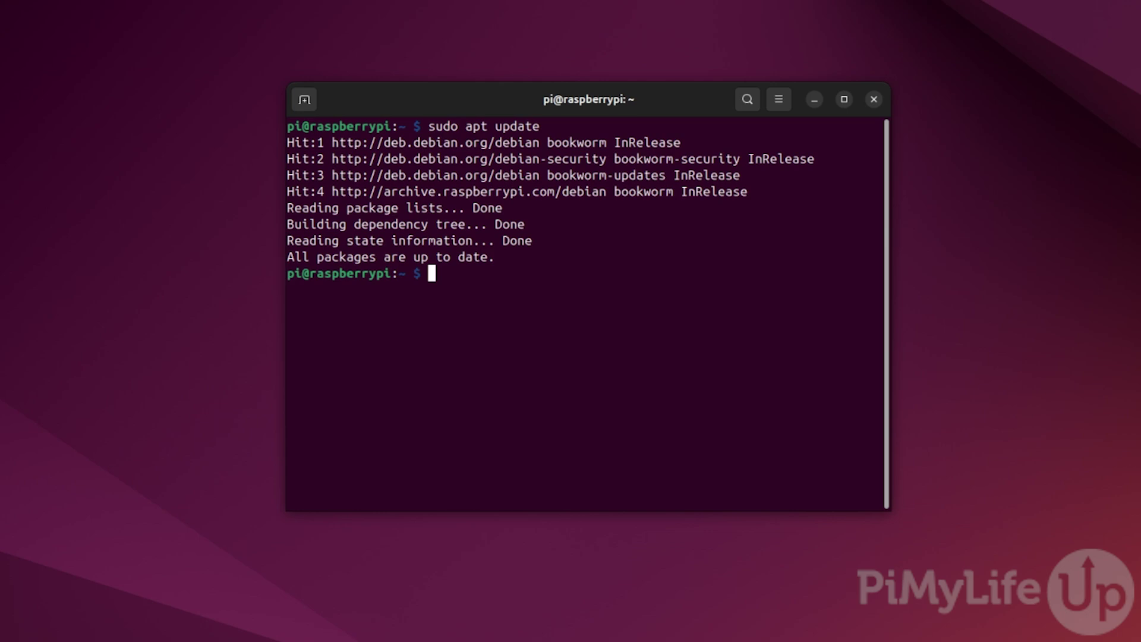
type("sudo apt ")
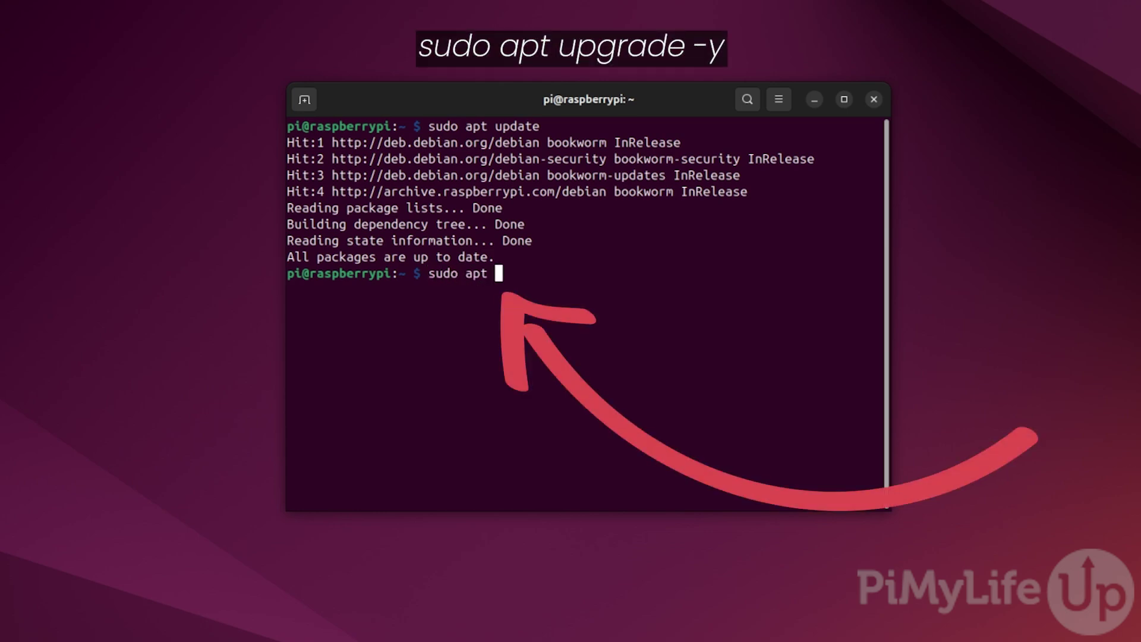
type("upgrade -y")
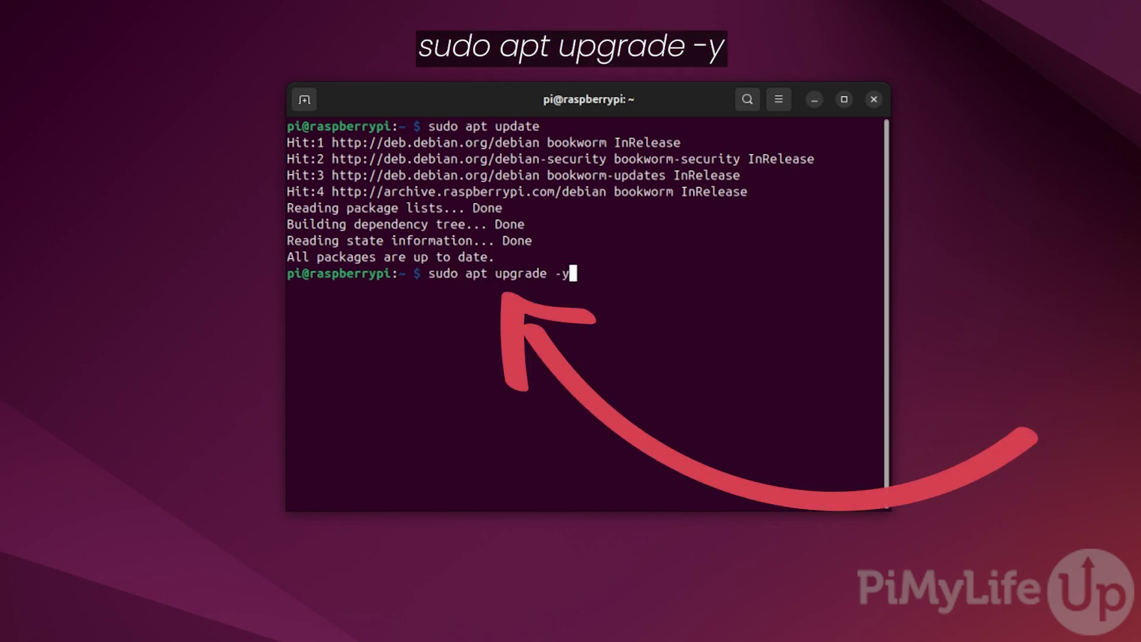
key("Return")
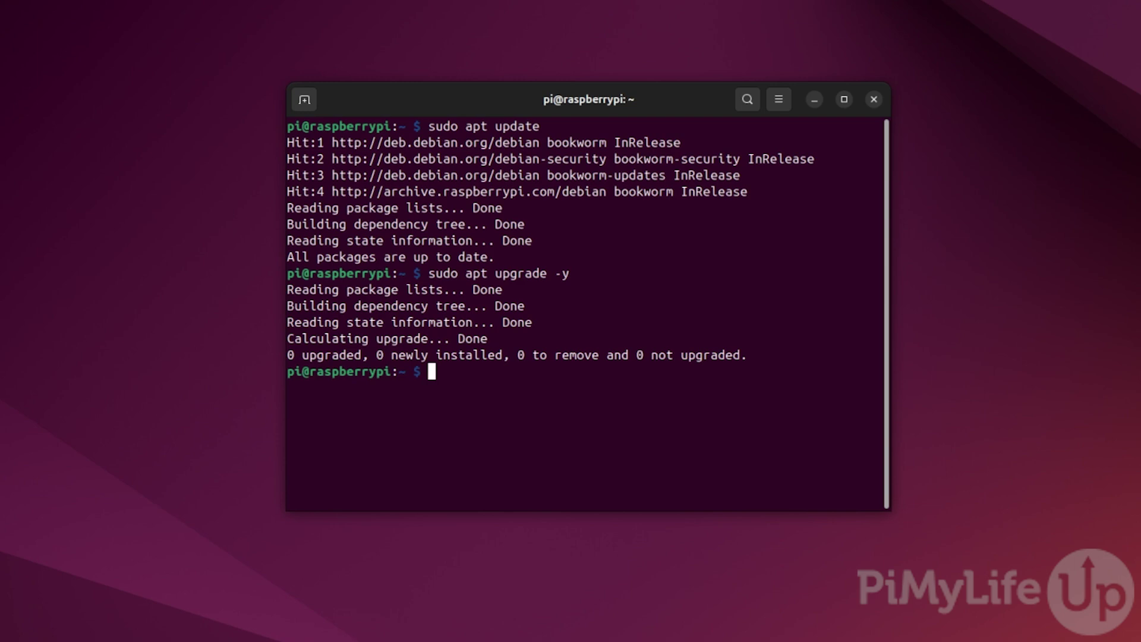
type("sudo apt ins")
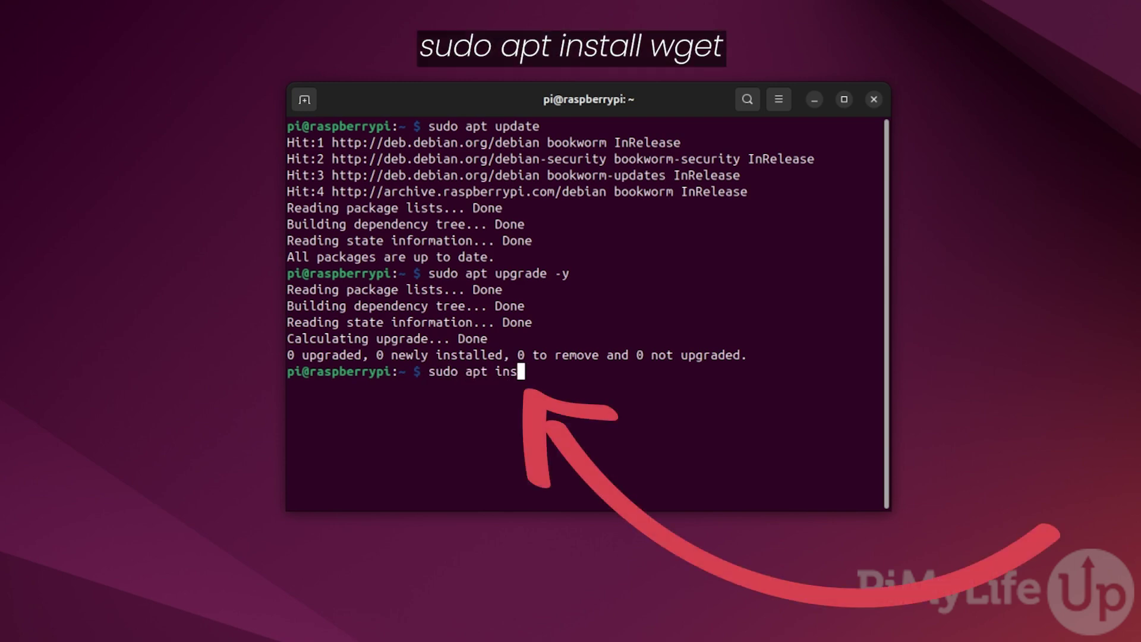
type("tall wget")
key("Return")
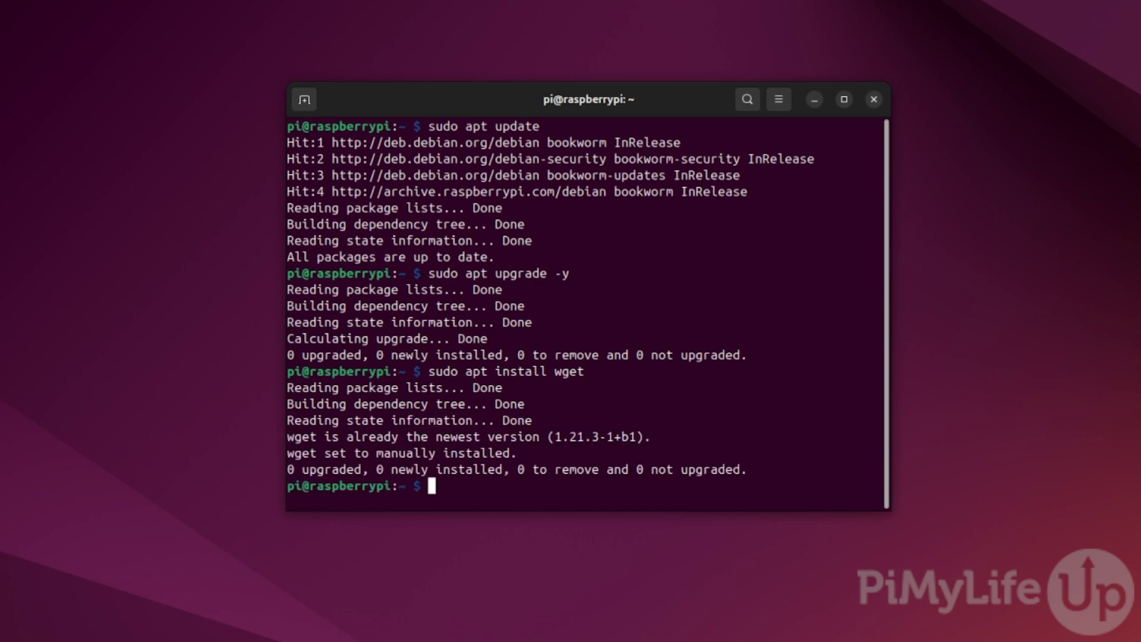
- Run the OpenMediaVault preinstall script piped to sudo bash, then reboot the Pi with sudo reboot
type("wg")
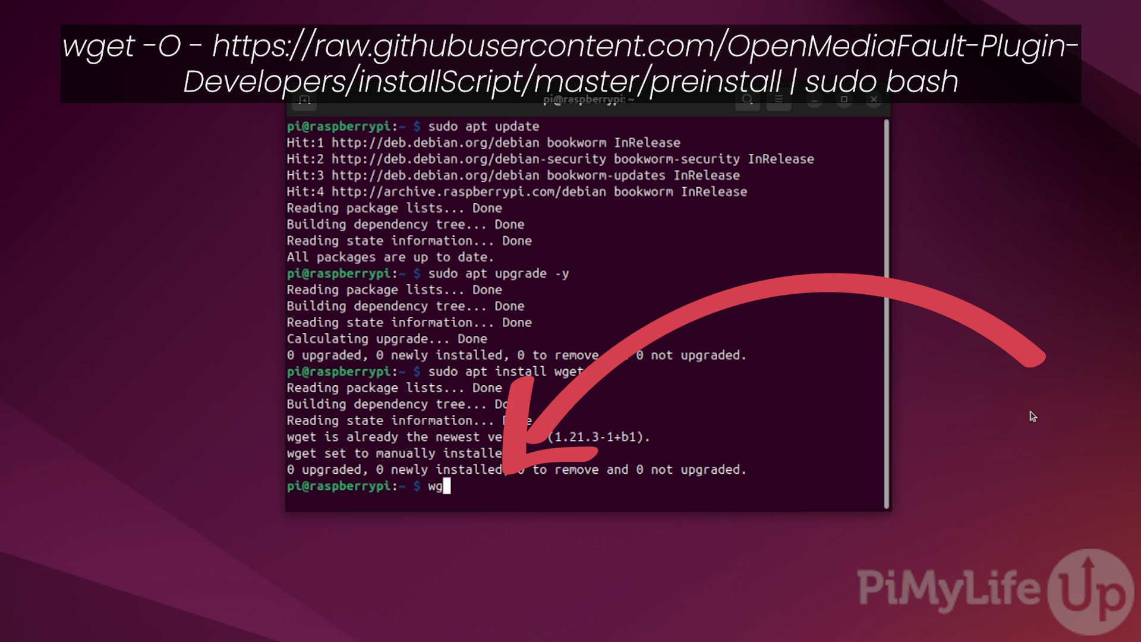
type("et -O - https://")
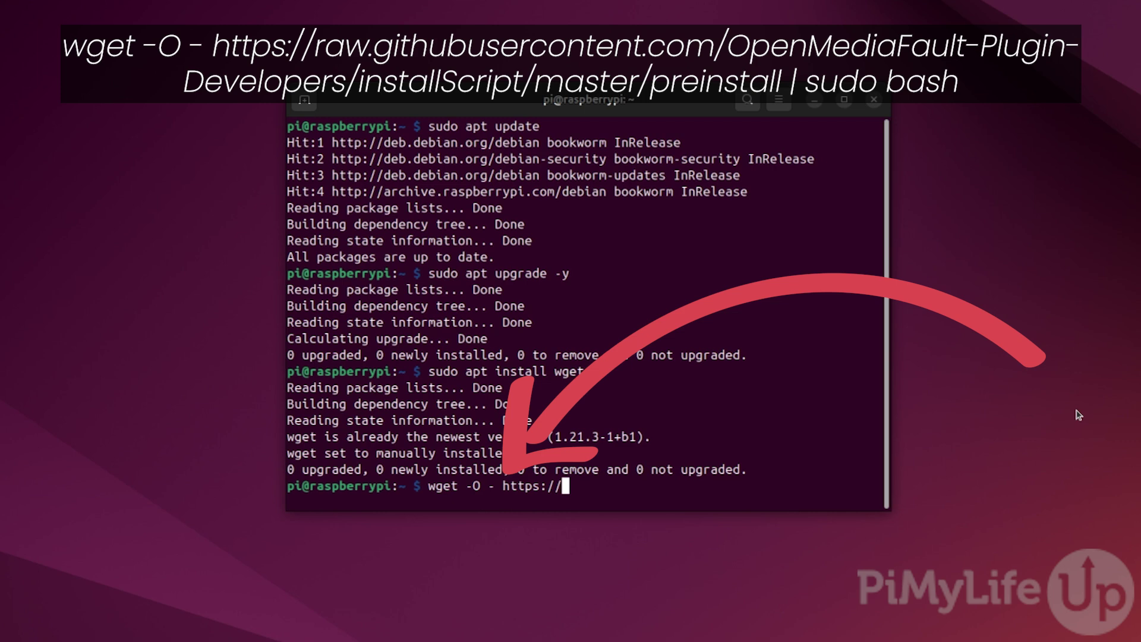
type("raw.githubusercpo")
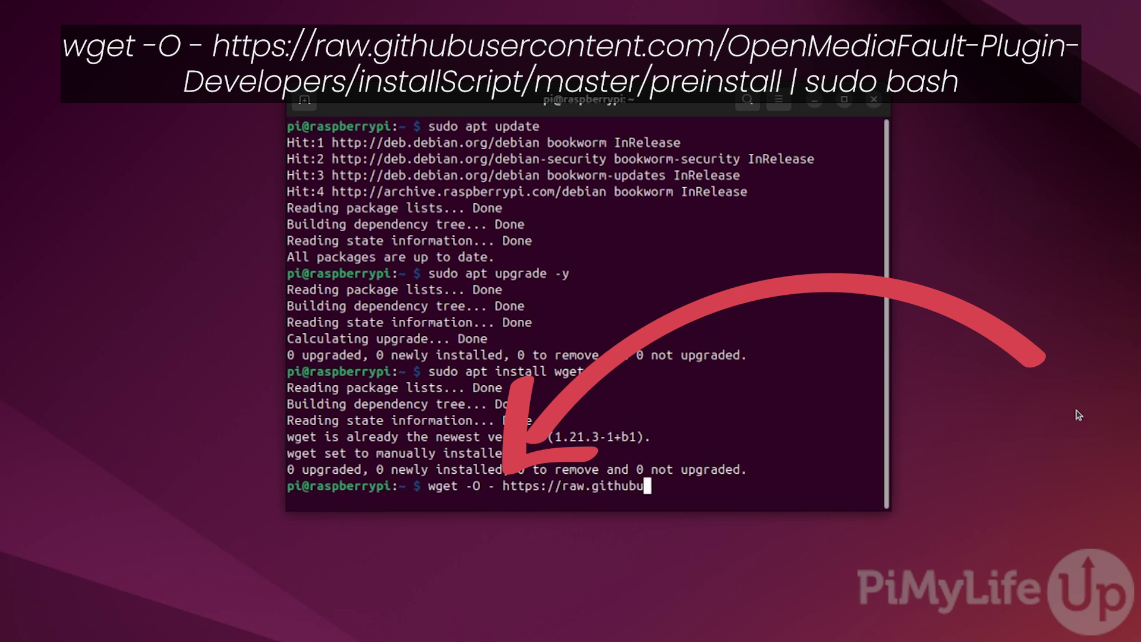
key("BackSpace")
key("BackSpace")
type("ontent")
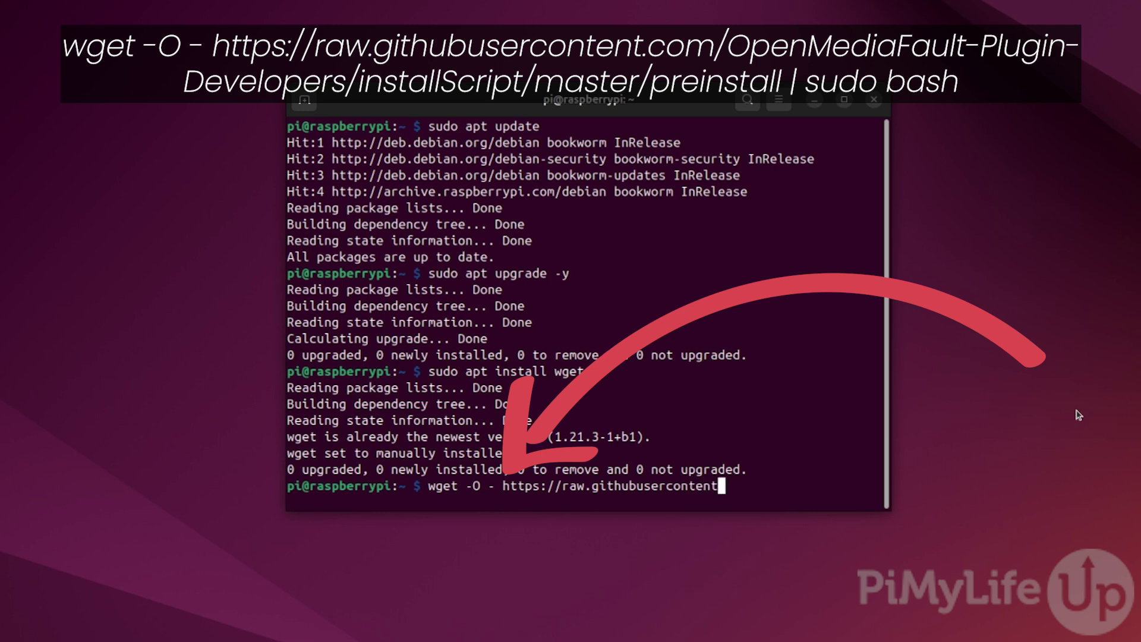
type(".com/OpenMediaVa")
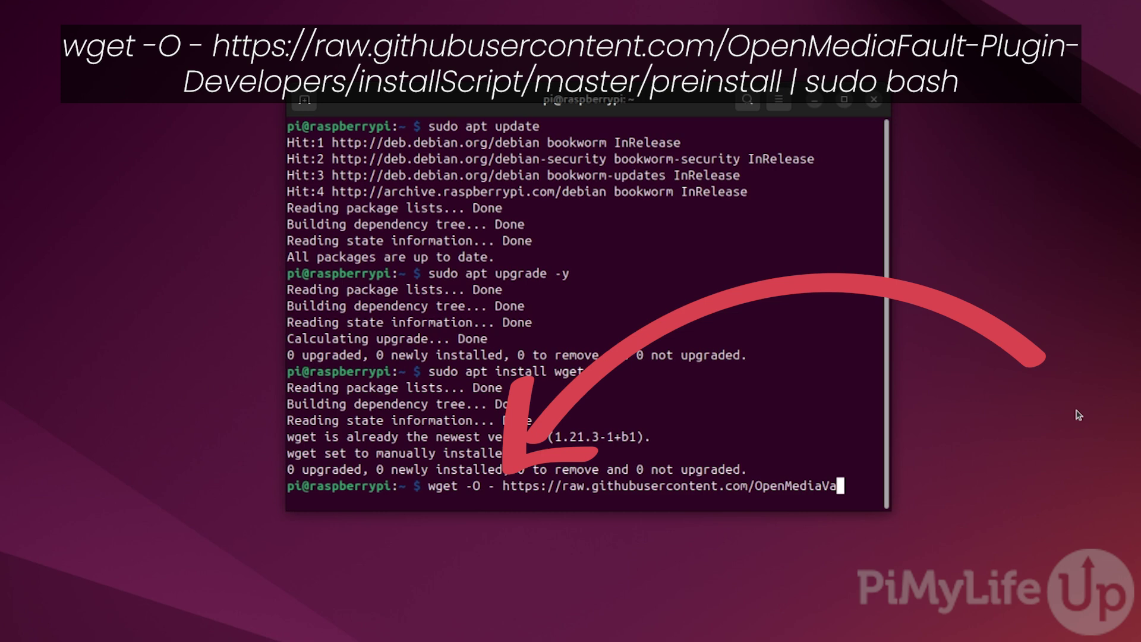
type("ult-Plugin")
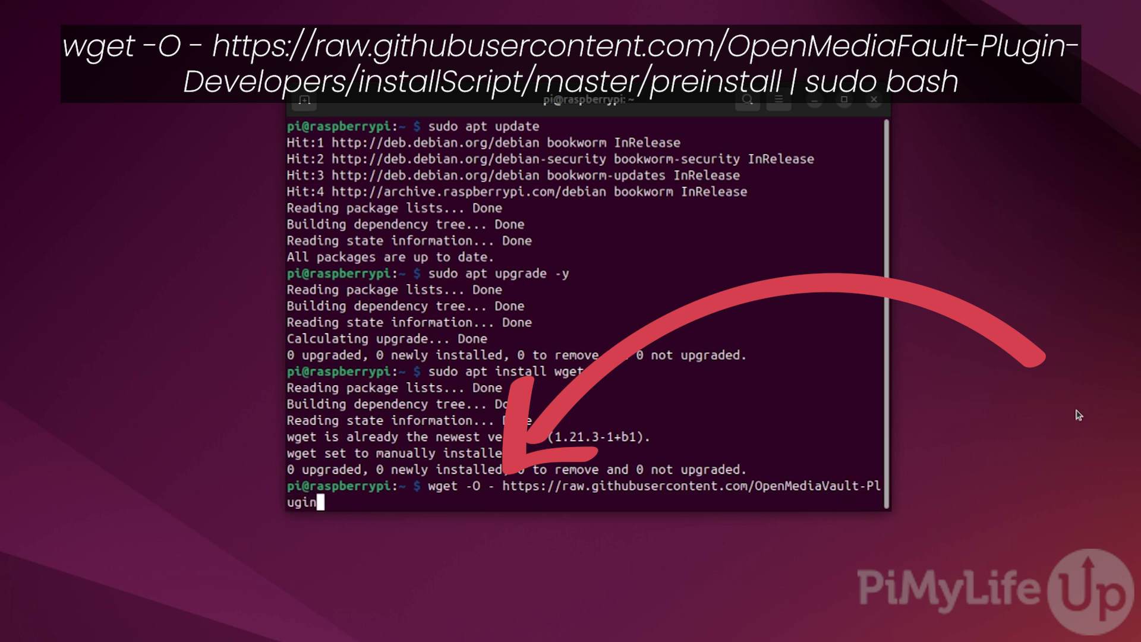
type("-Develop")
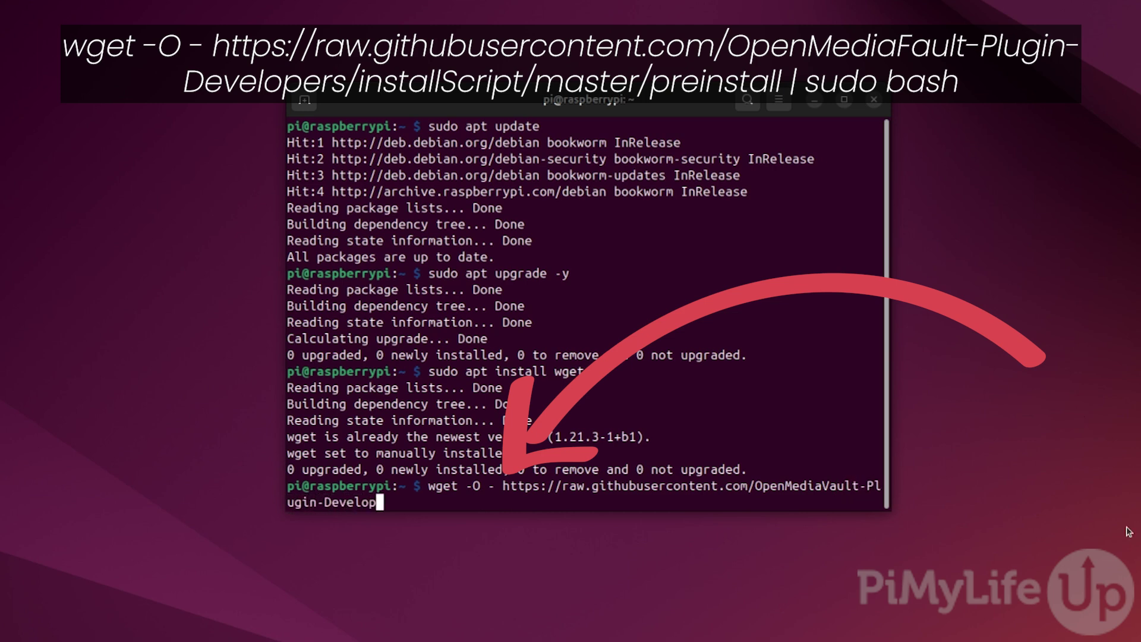
type("ers/installScript")
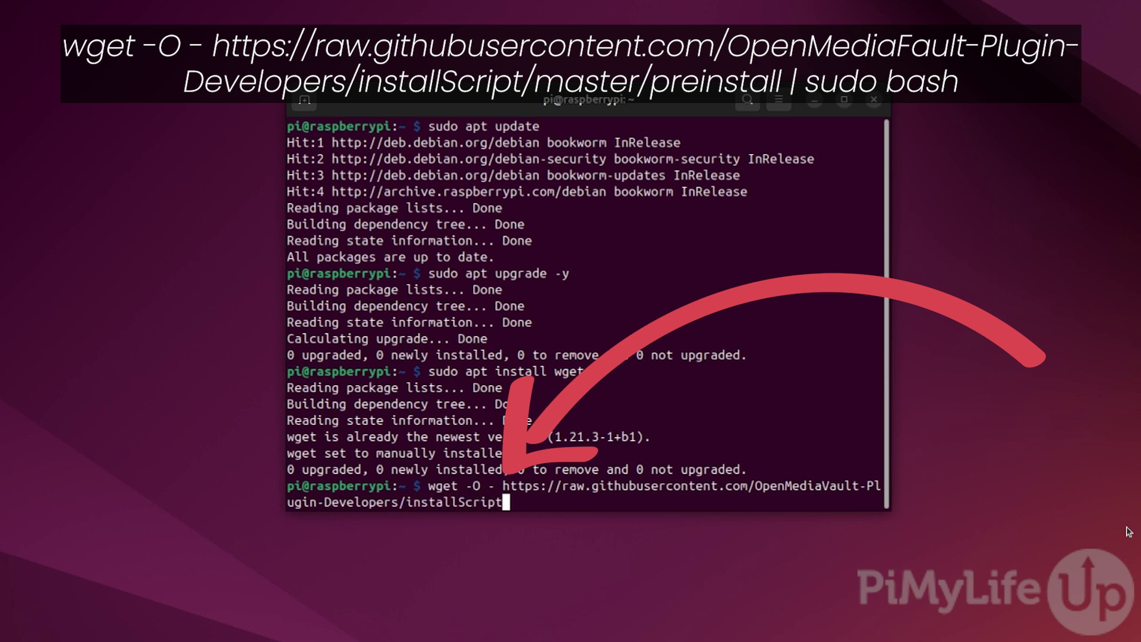
type("/")
type("master/prein")
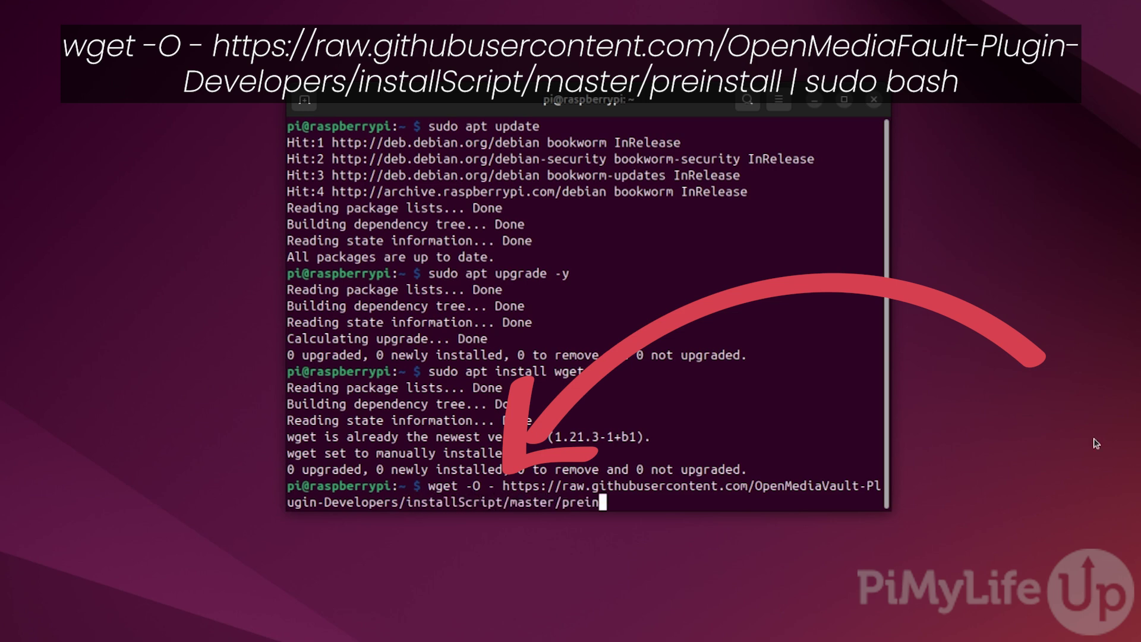
type("stall | sudo bash")
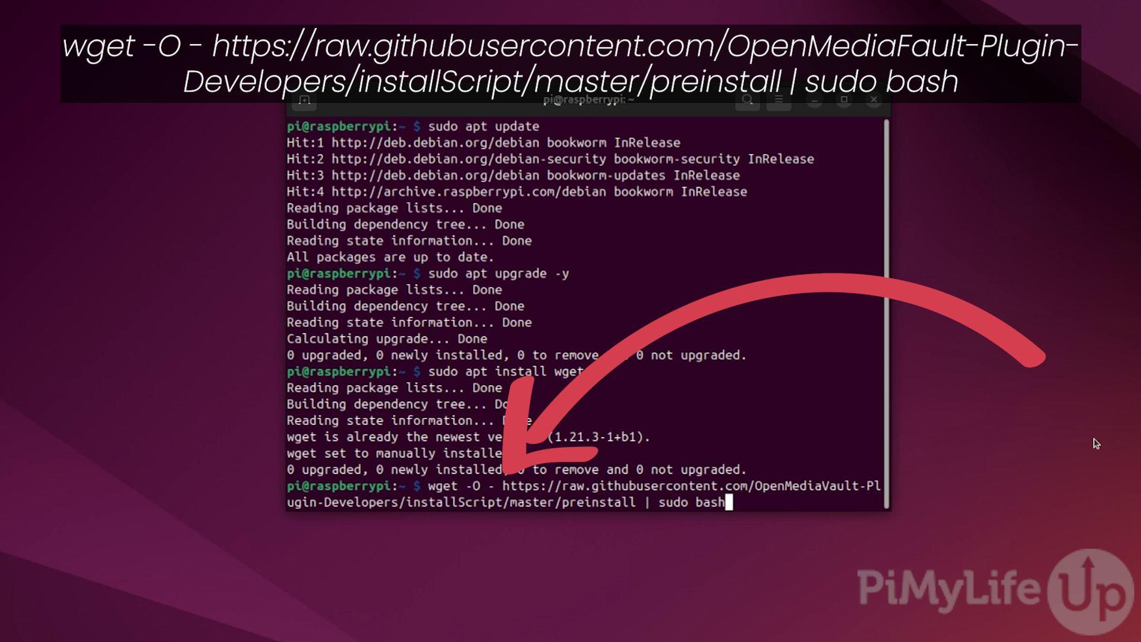
key("Return")
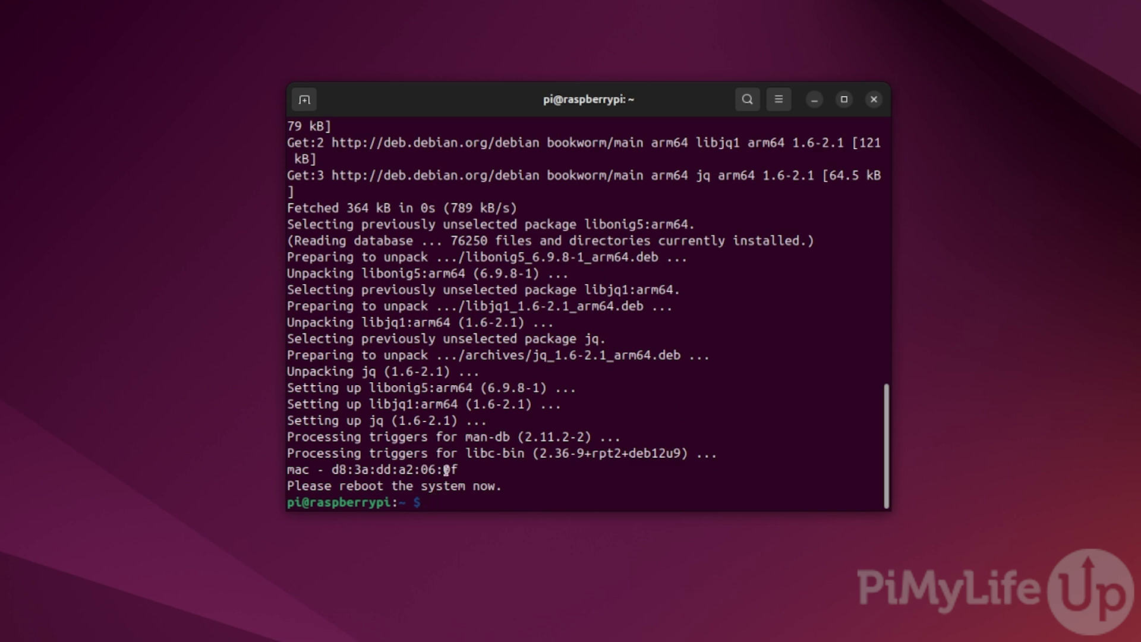
left_click_drag(459, 469, 420, 470)
type("sud")
type("o reboot")
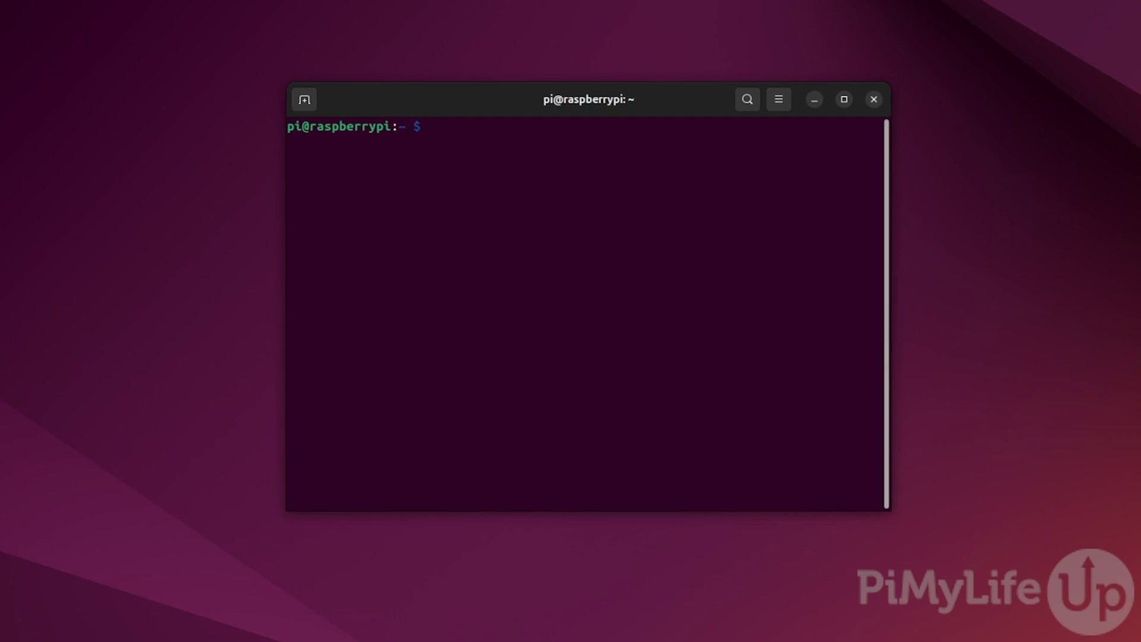
- Run the installScript install command to install openmediavault 7.5.0-1, then clear the terminal
type("wget ")
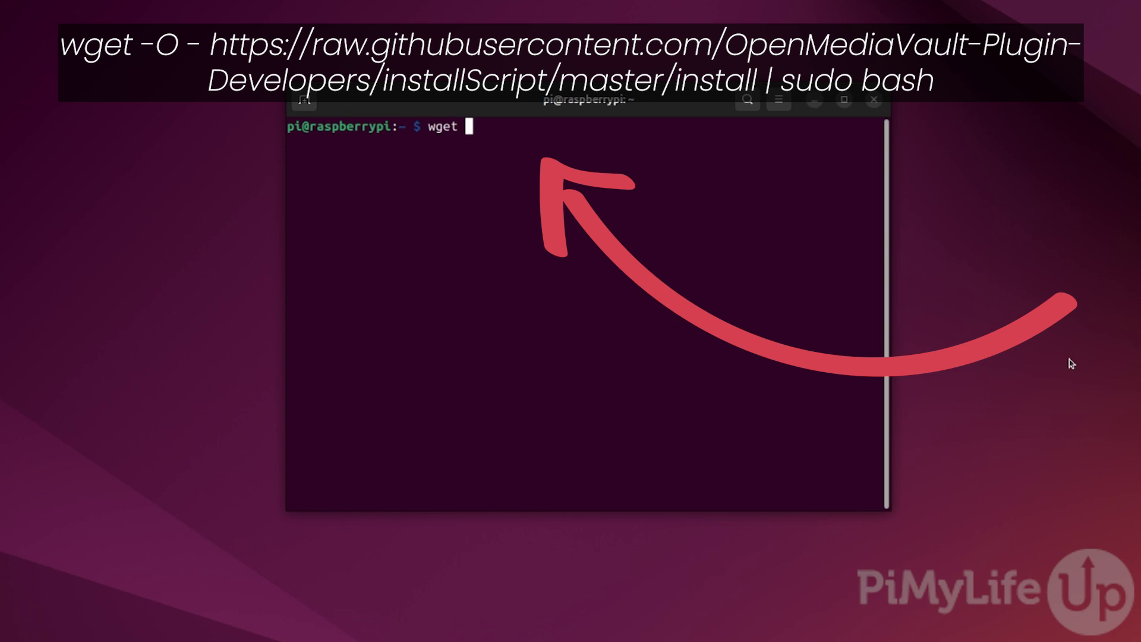
type("-O - https://ra")
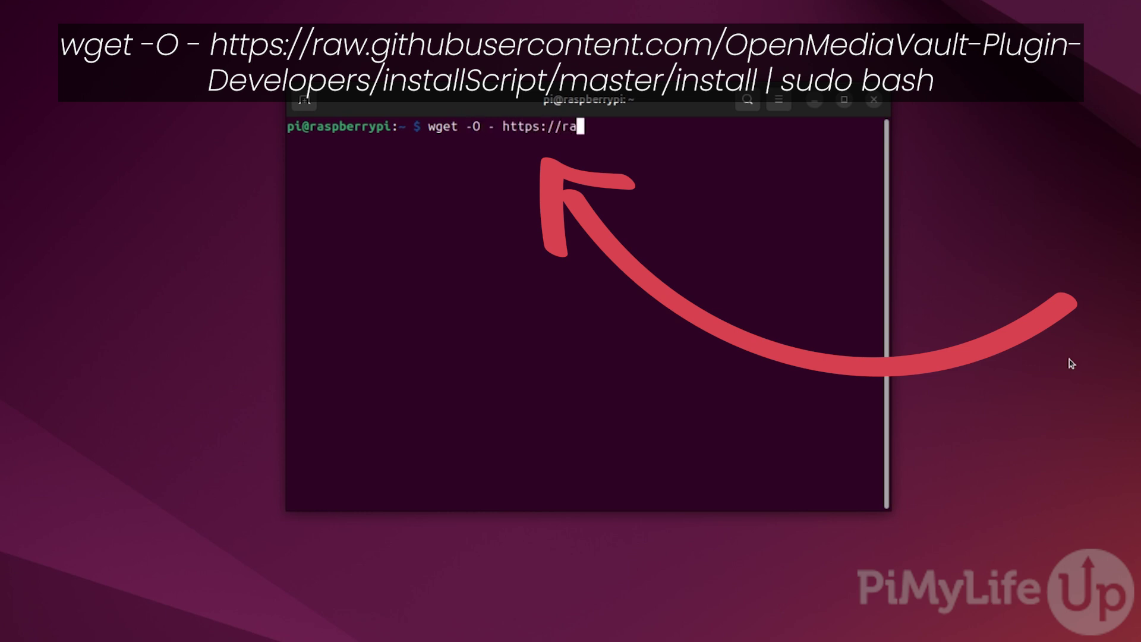
type("w.githubusercon")
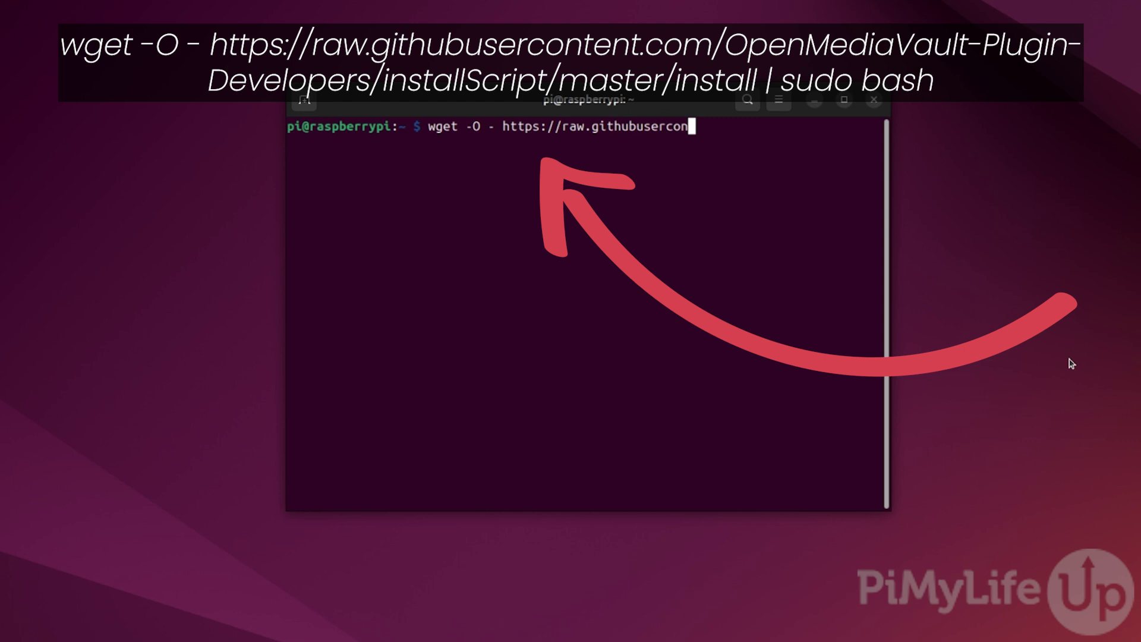
type("tent.com/O")
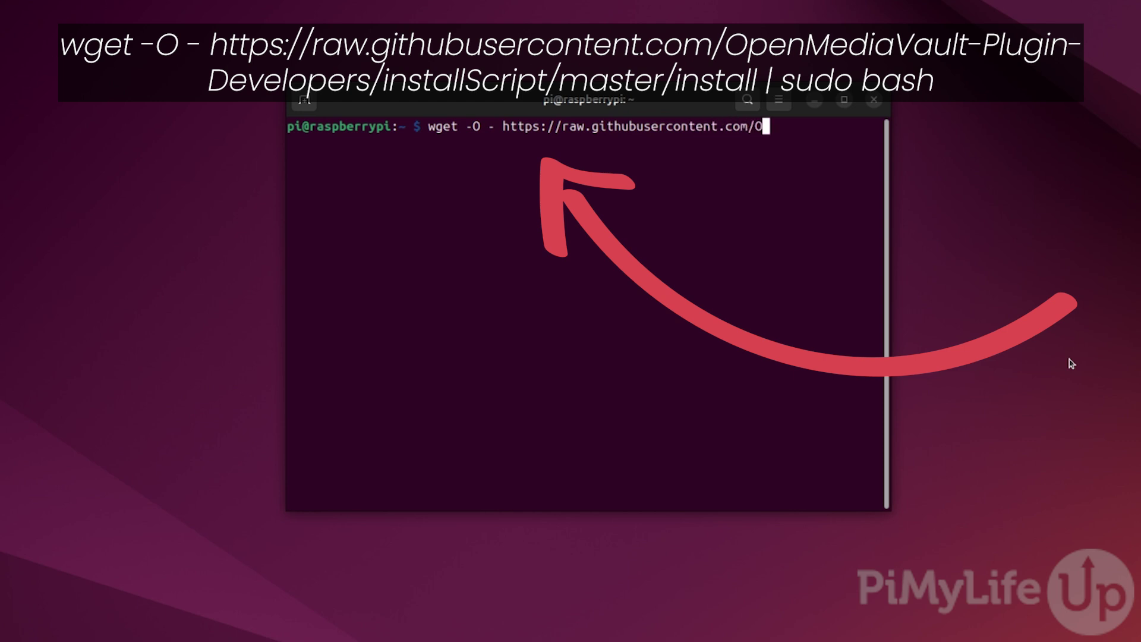
type("penMediaVau")
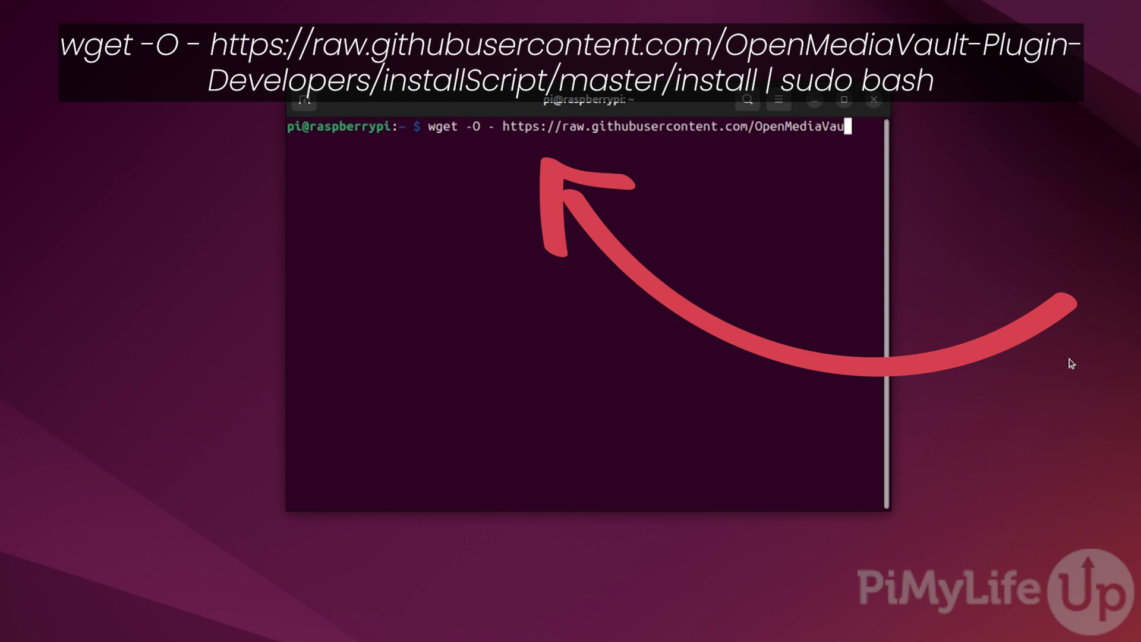
type("lt-Plugin-Develop")
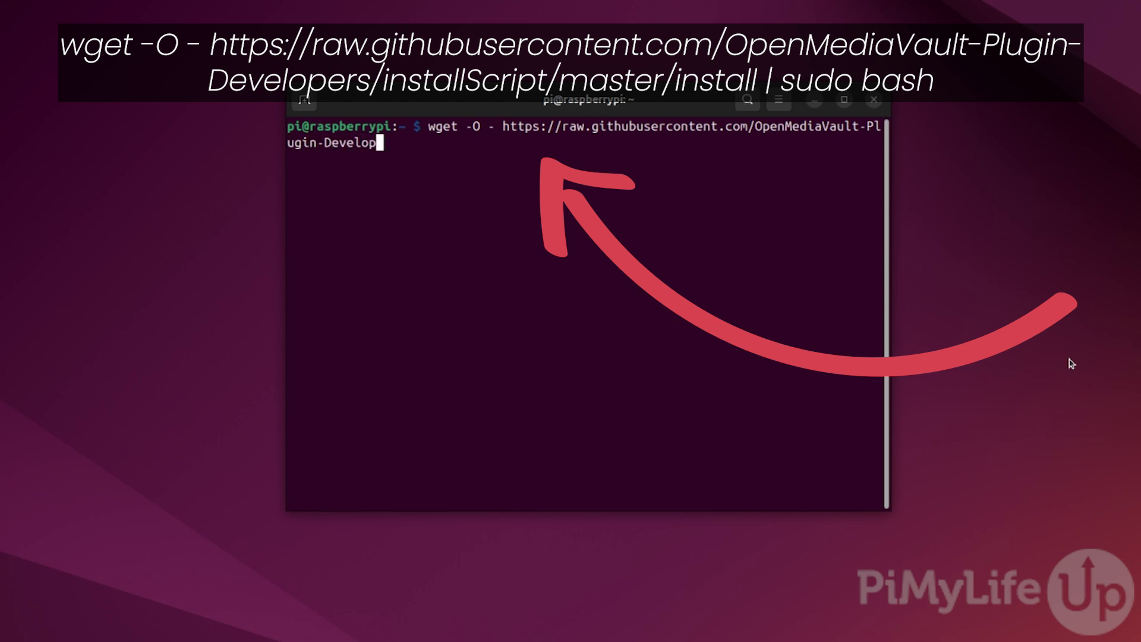
type("ers/installS")
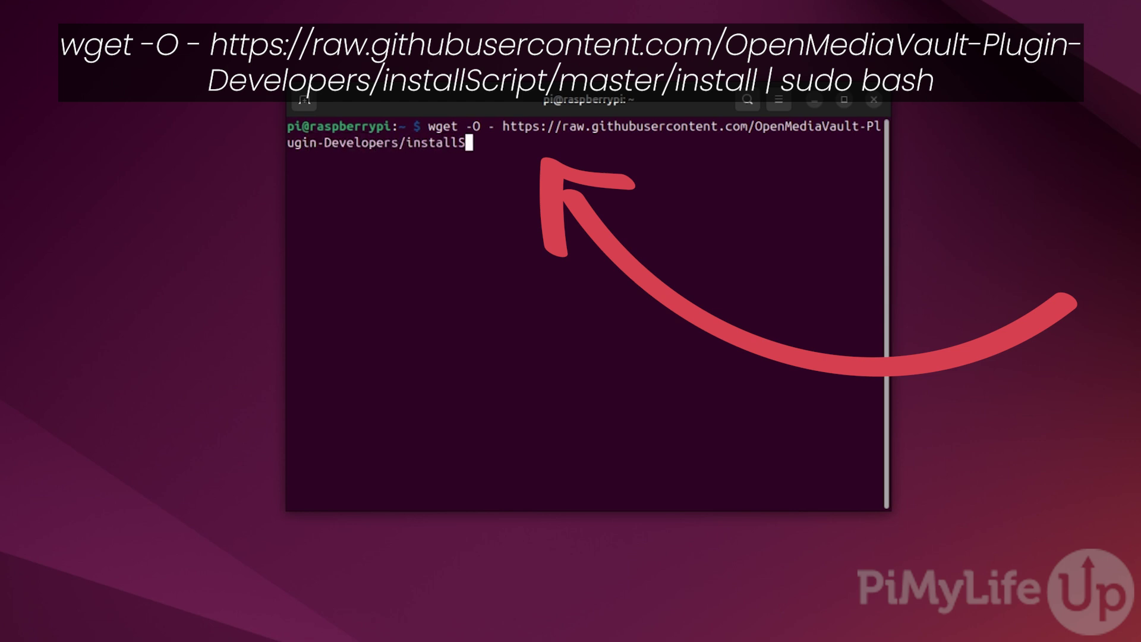
type("cript/mas")
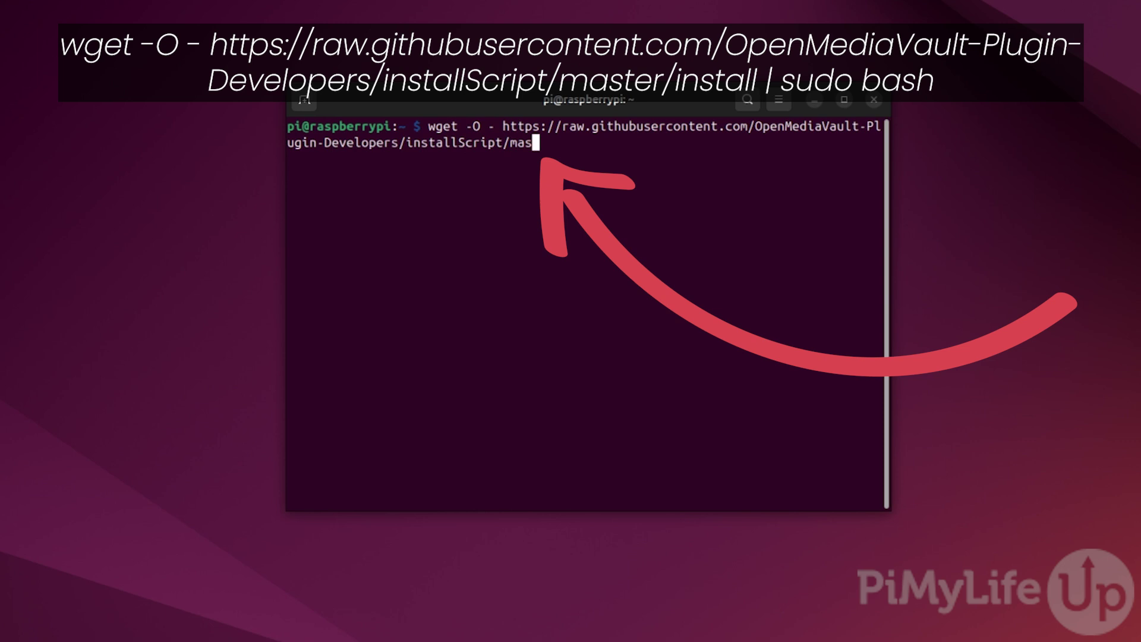
type("ter/install | ")
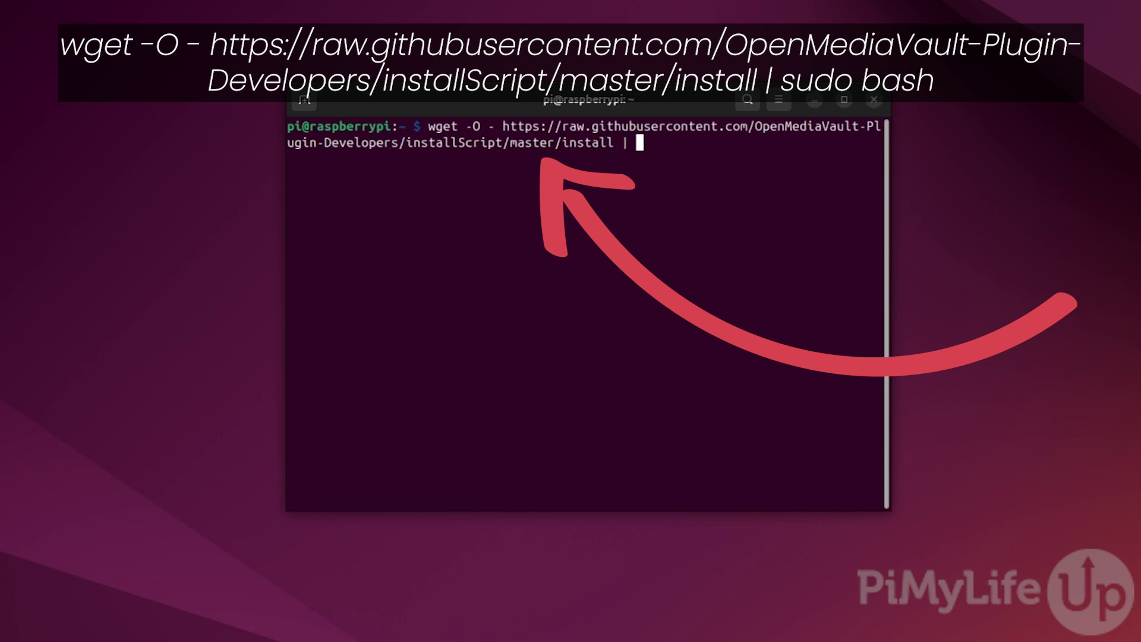
type("sudo bash")
key("Return")
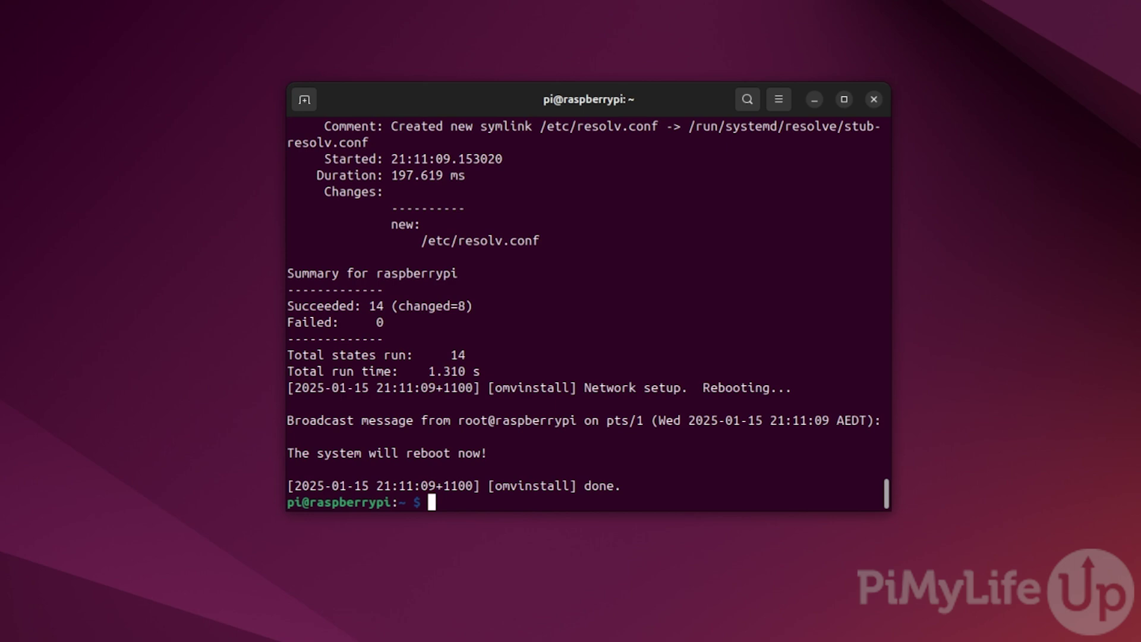
left_click_drag(487, 453, 289, 453)
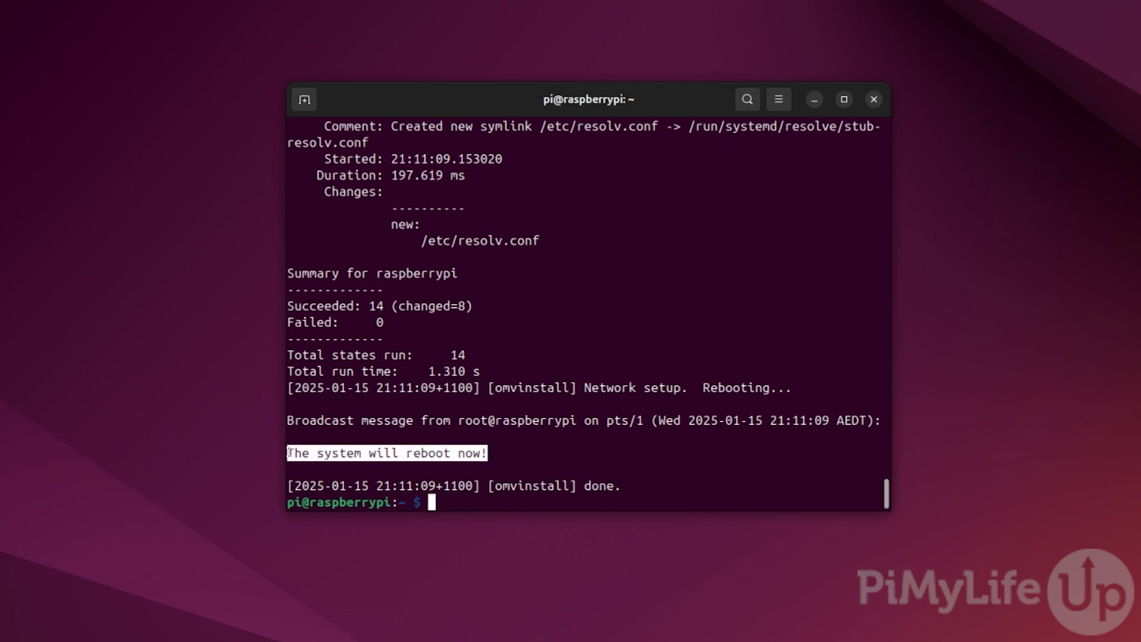
key("ctrl+l")
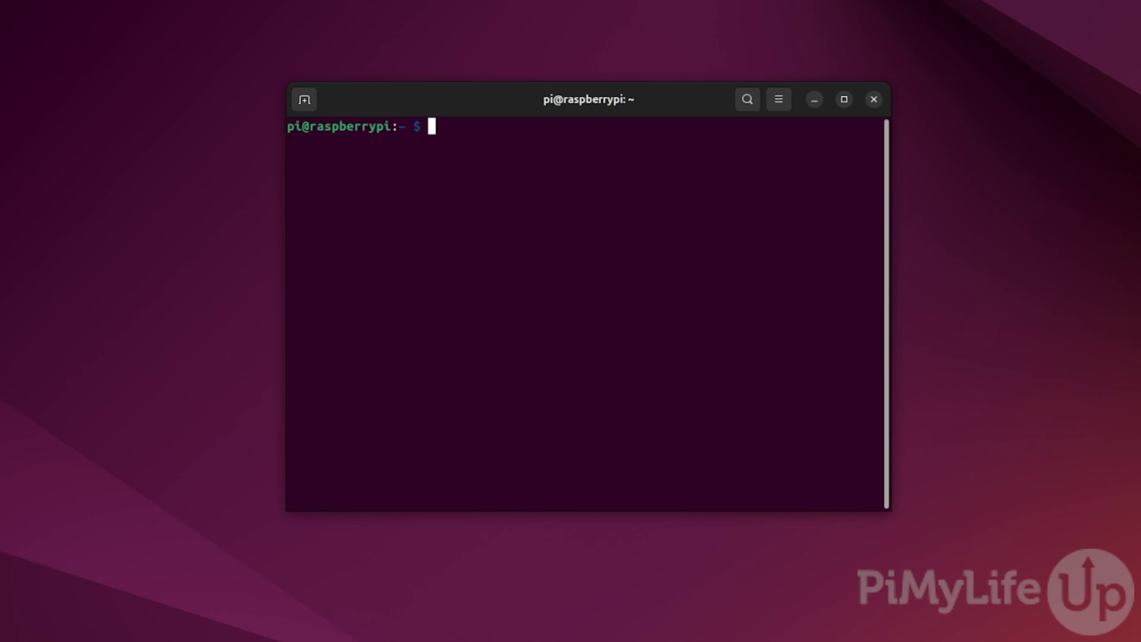
- Run hostname -I and select the printed address 192.168.0.32
type("hostnam")
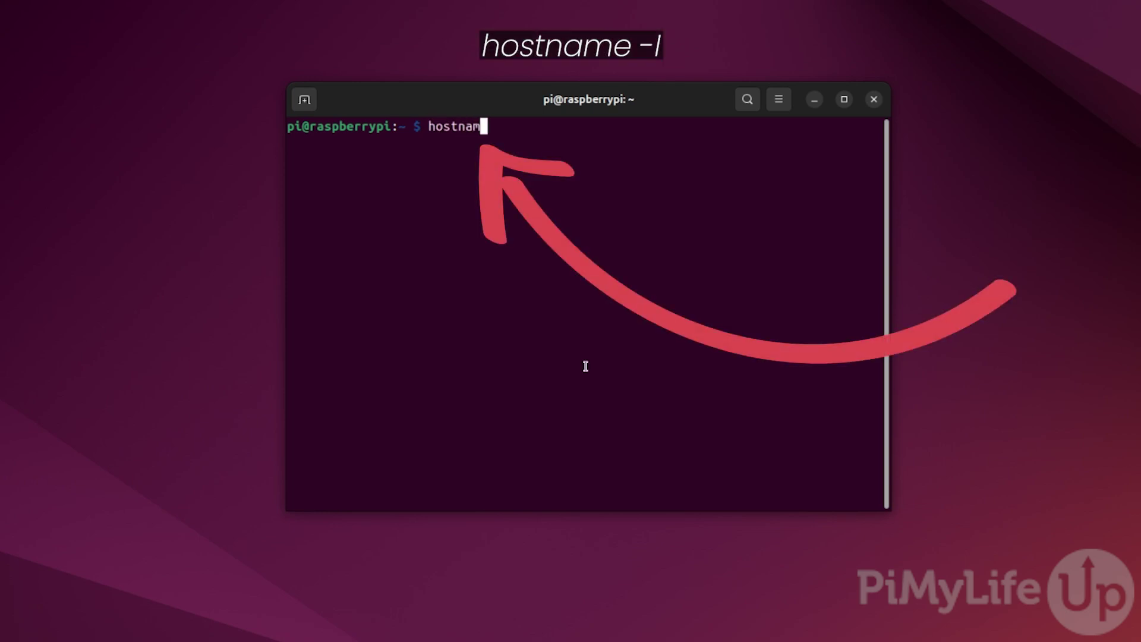
type("e -I")
key("Return")
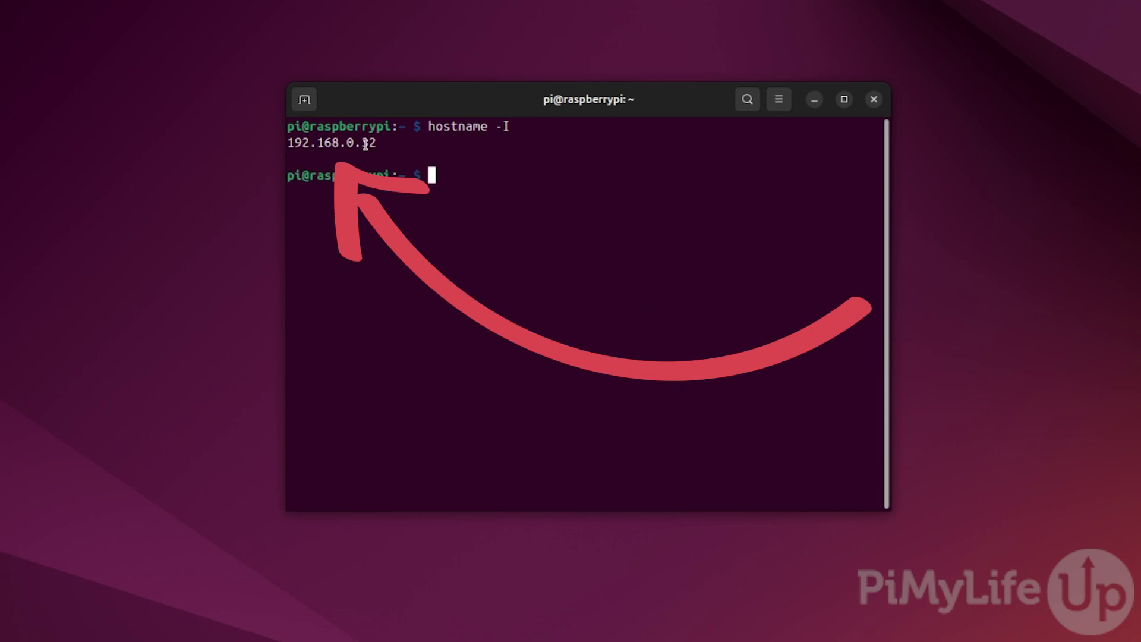
double_click(366, 144)
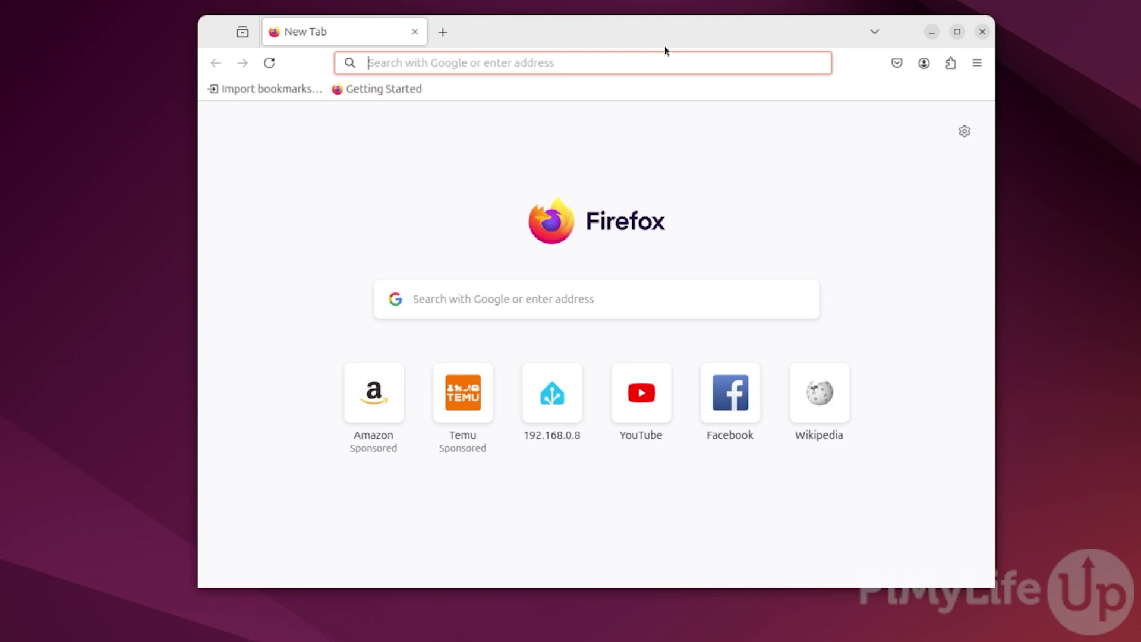
left_click(620, 63)
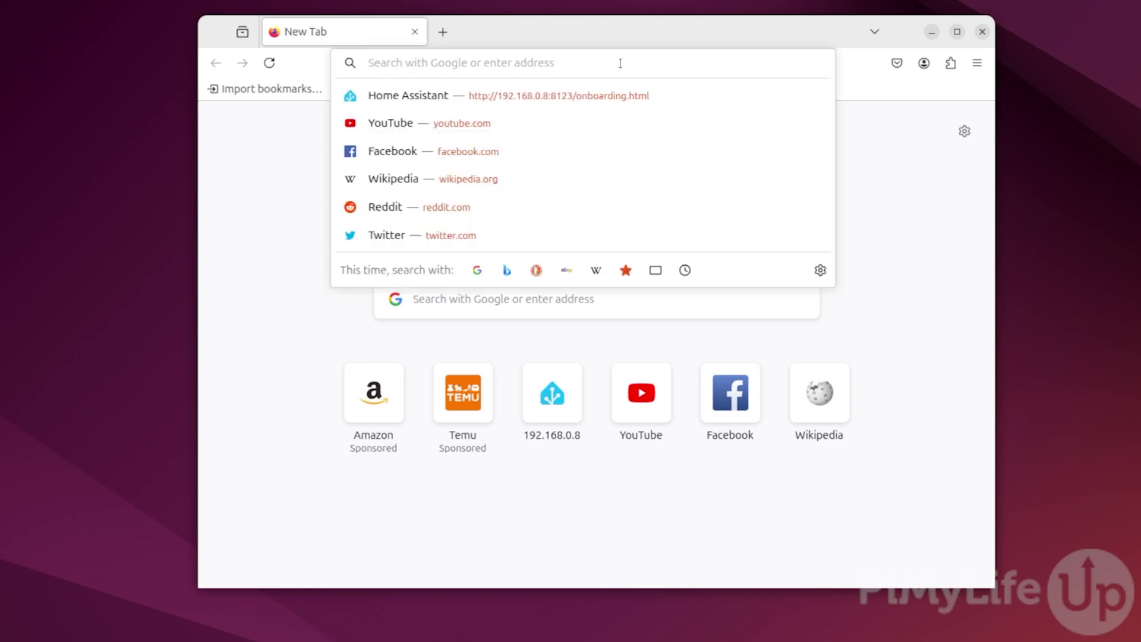
type("http:")
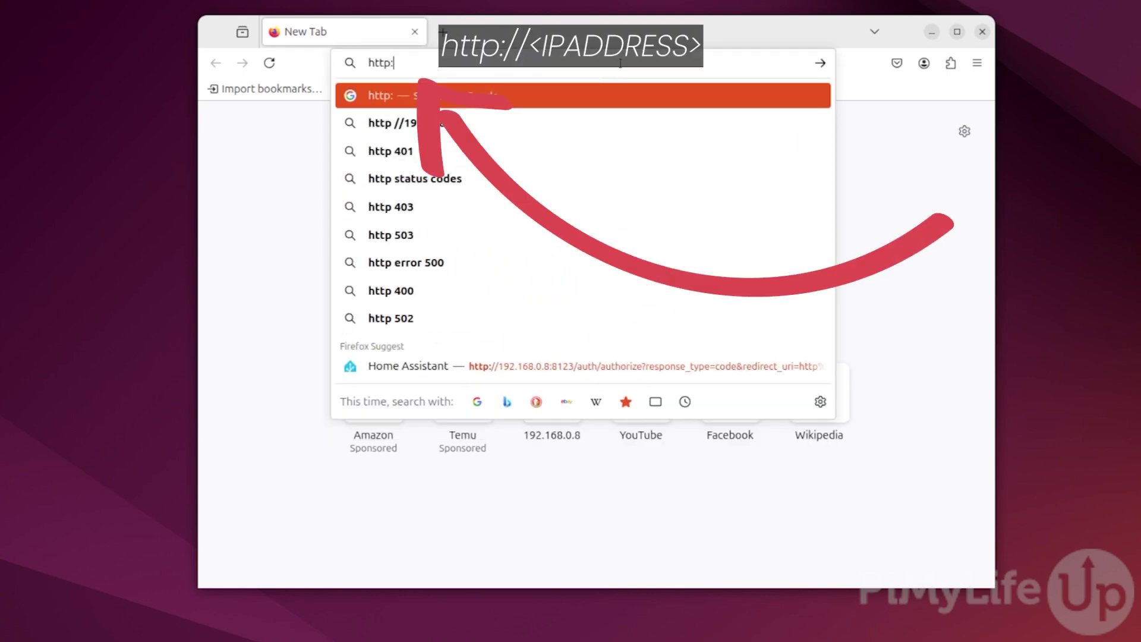
type("//192.16")
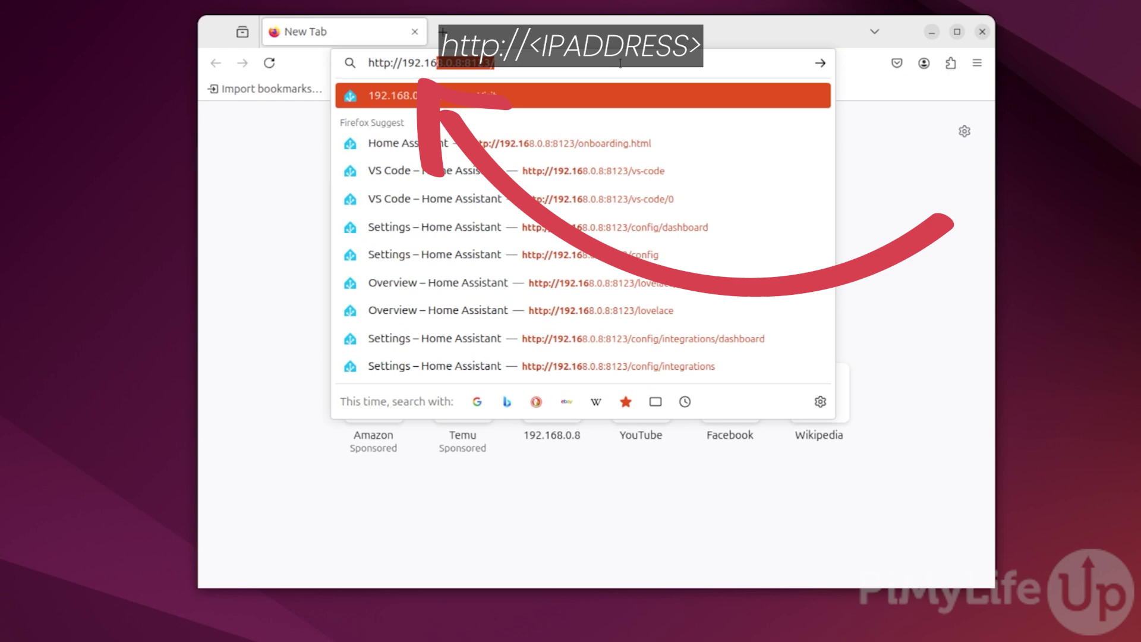
type("8.0.32")
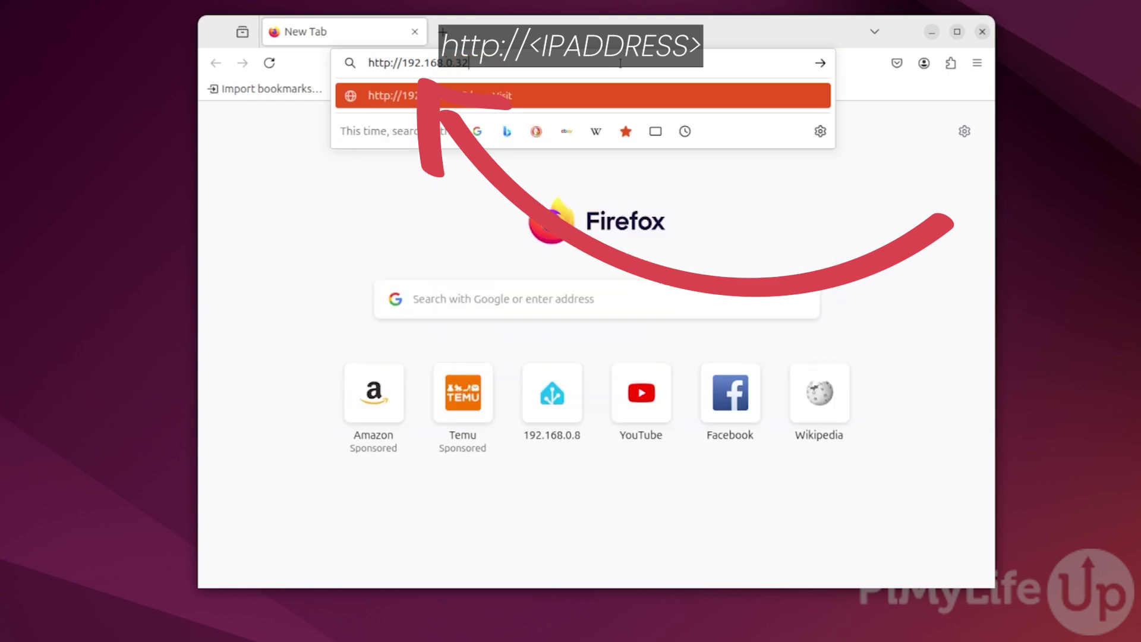
type("/")
key("Return")
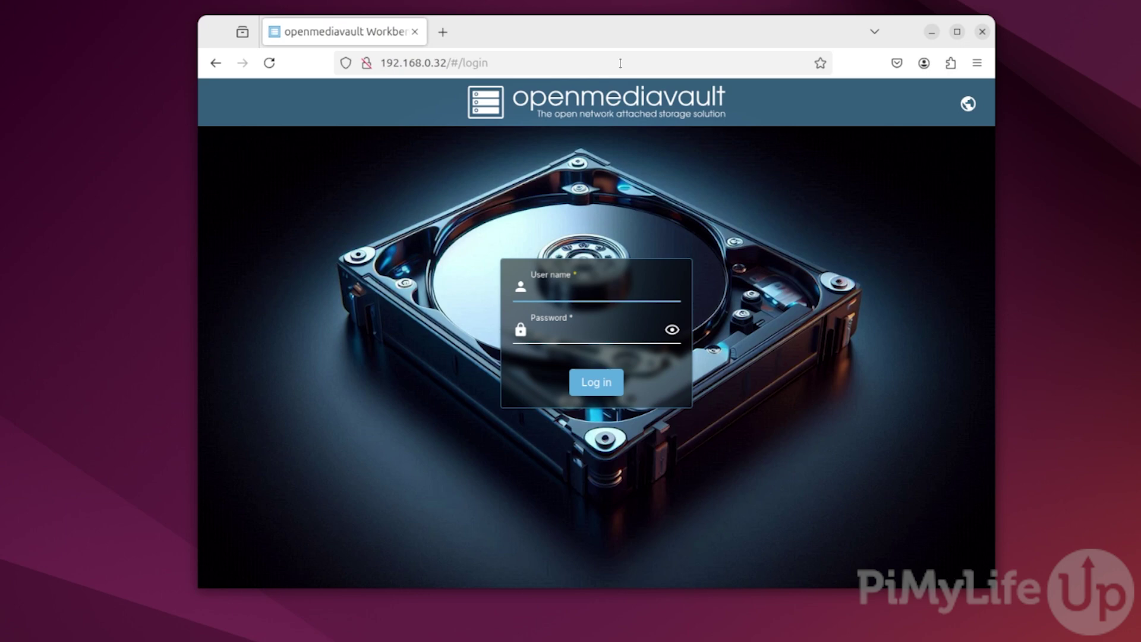
- Log in as admin with the default openmediavault password
type("admin")
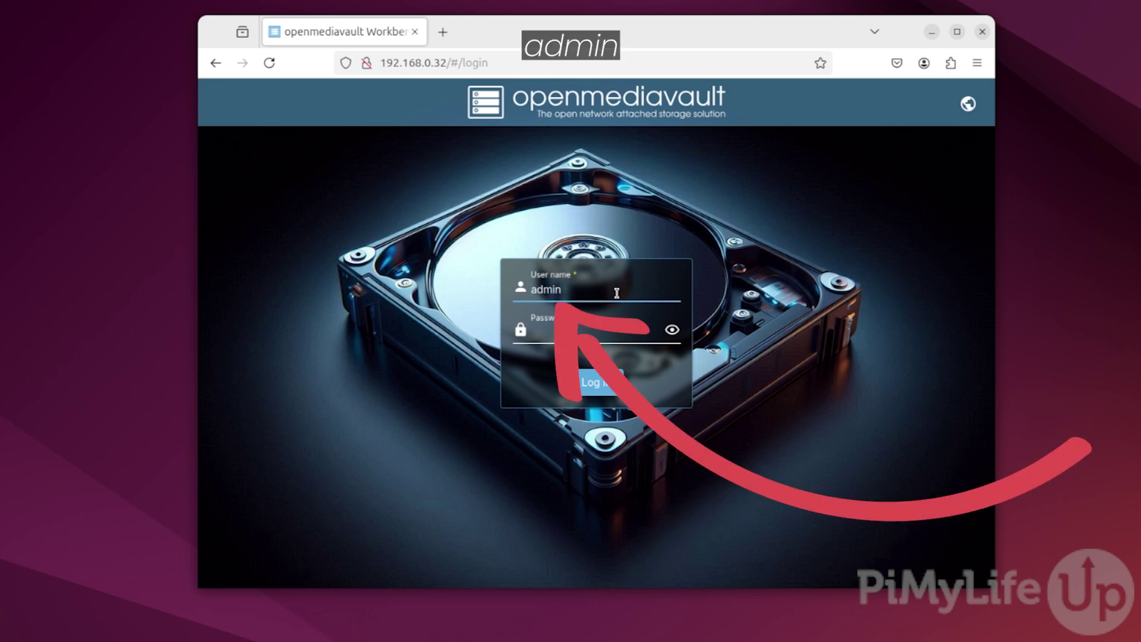
key("Tab")
type("openmediavault")
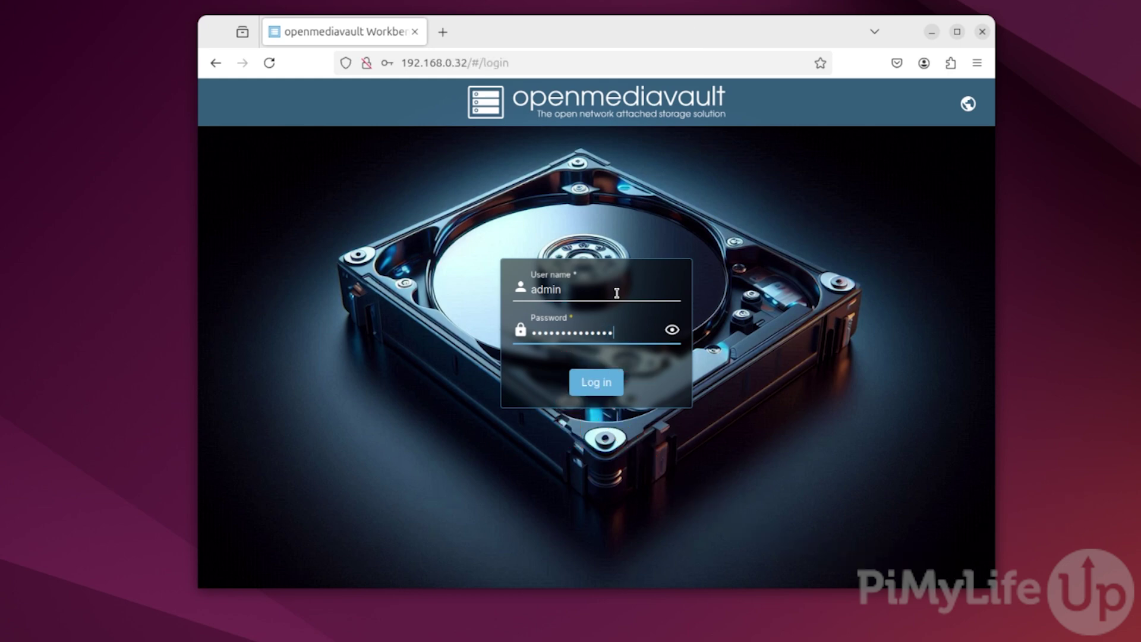
key("Return")
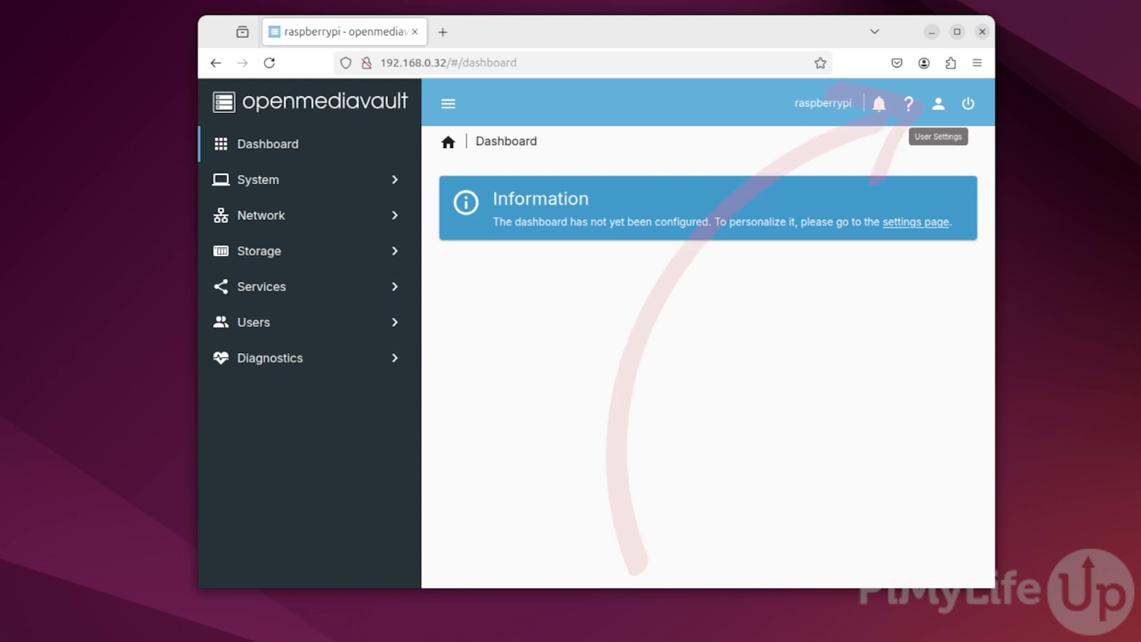
- Change the admin password from the account menu, entering and confirming the new password, and save
left_click(939, 103)
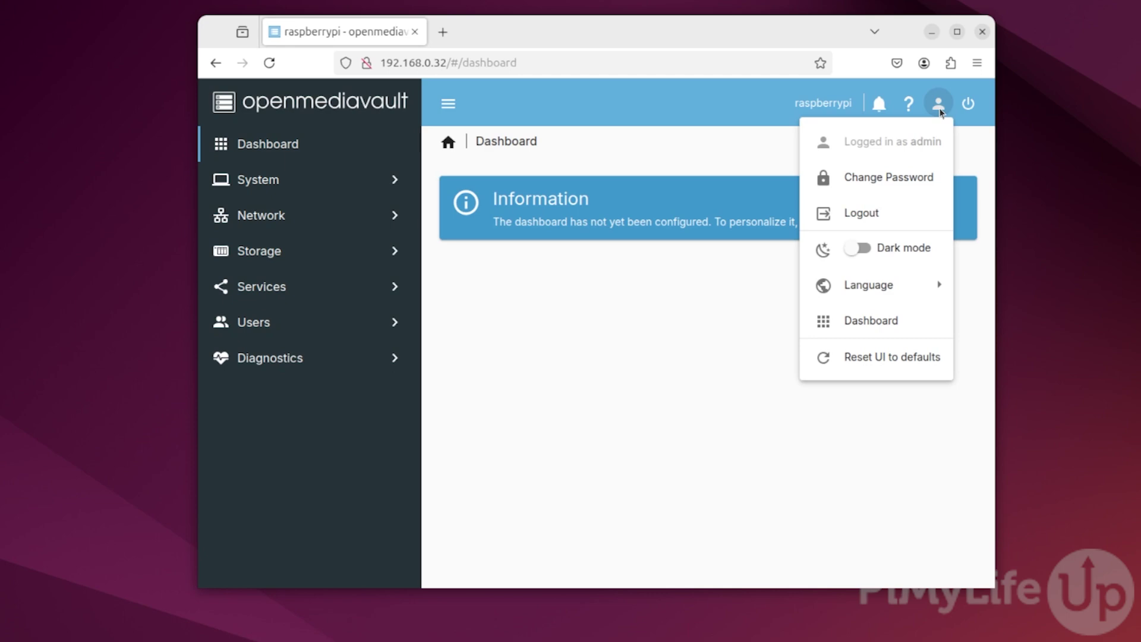
left_click(944, 176)
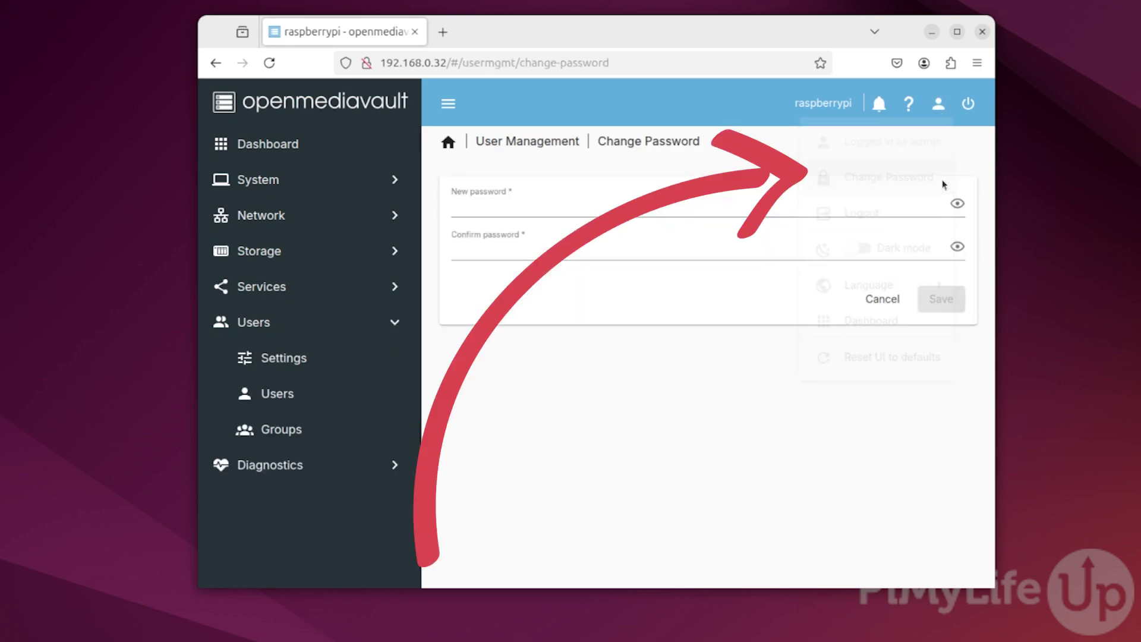
left_click(693, 209)
type("**********")
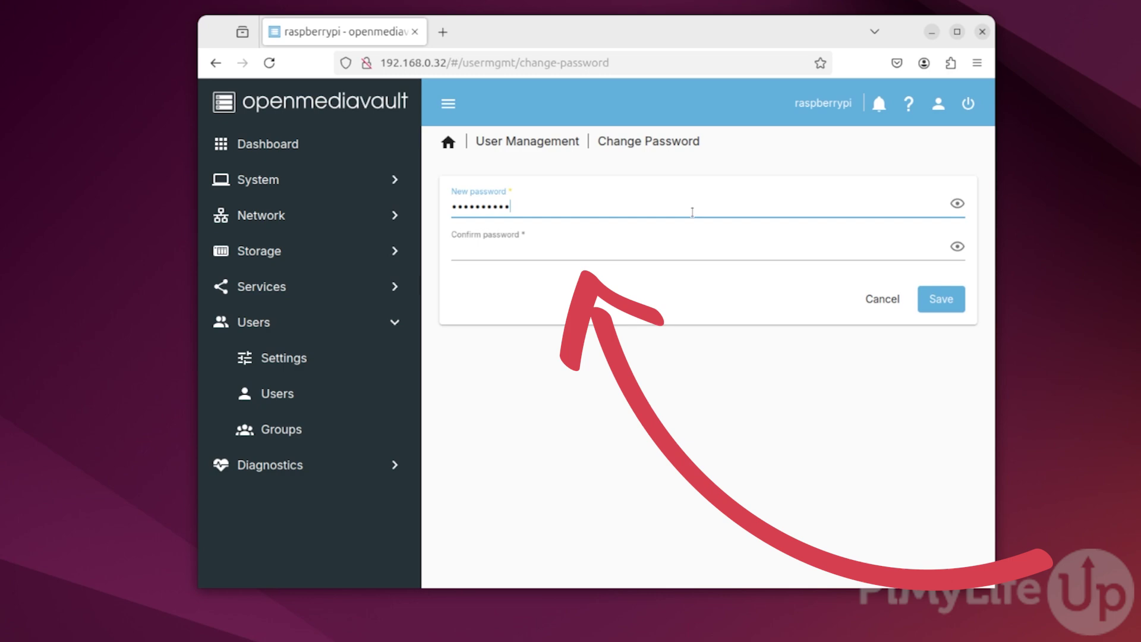
key("Tab")
type("**********")
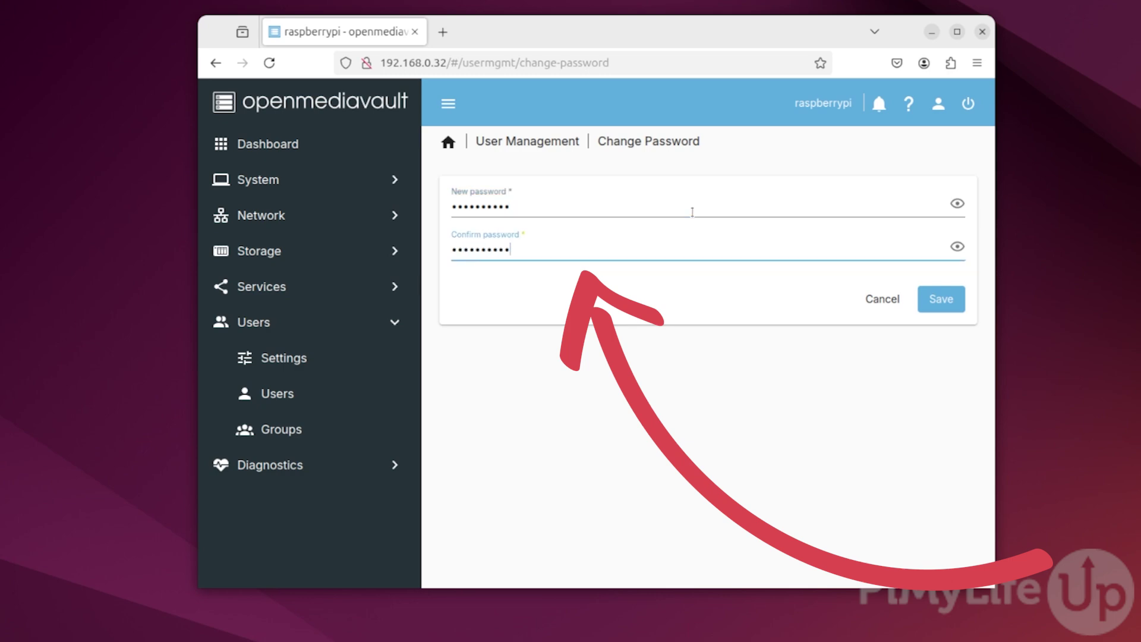
left_click(959, 301)
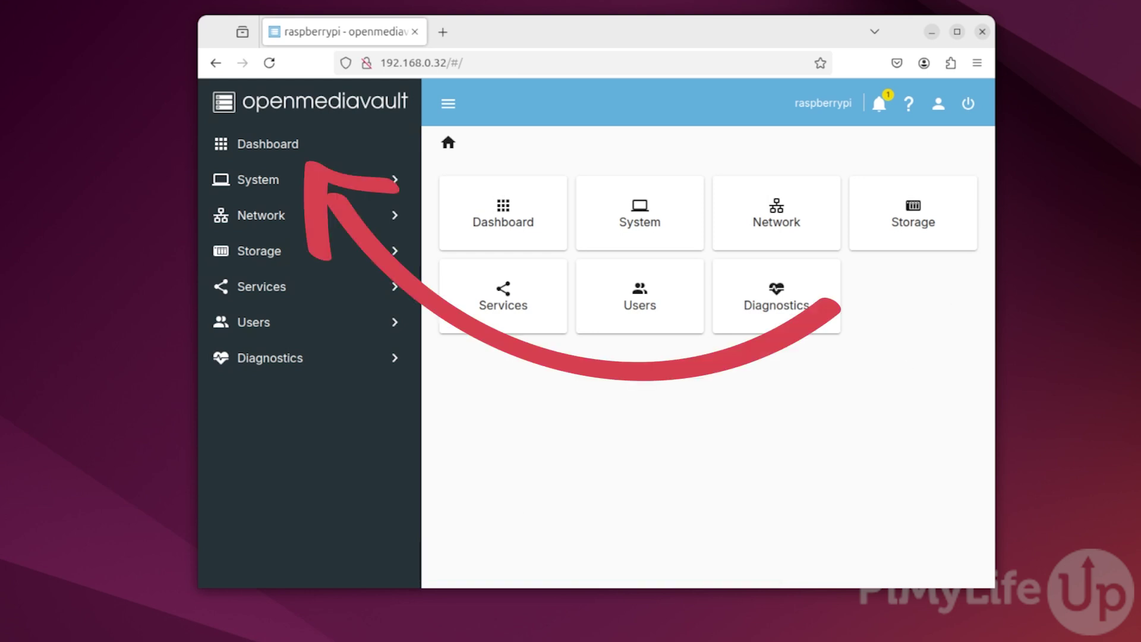
- In dashboard settings, enable CPU, CPU Utilization, Disk Temperatures, File Systems, Load Average, Memory and S.M.A.R.T. Status widgets
left_click(558, 240)
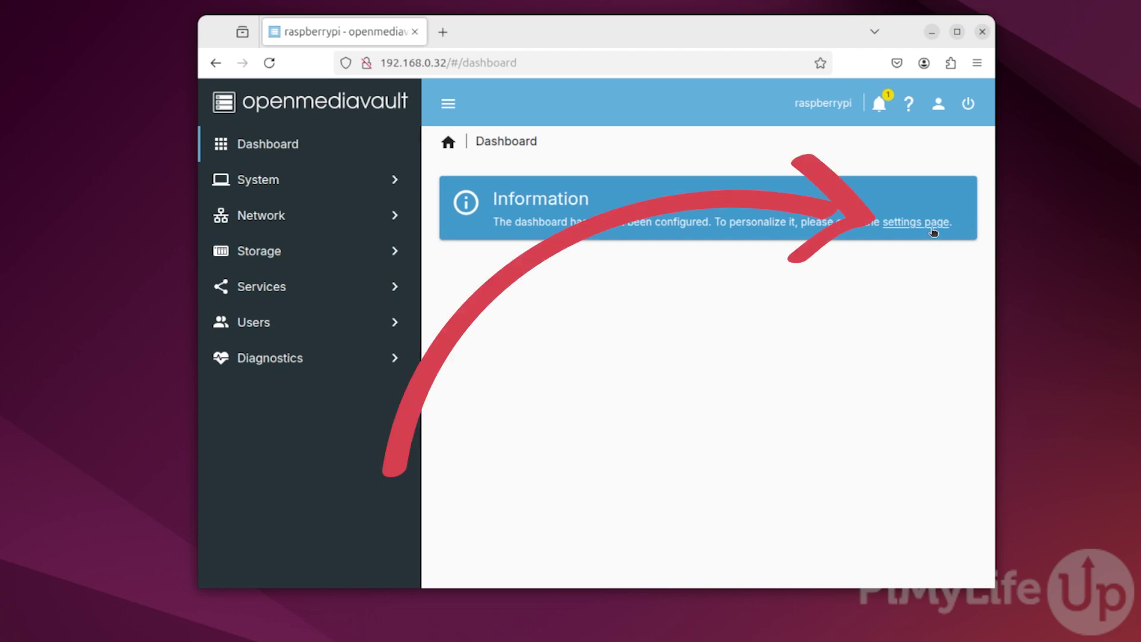
left_click(934, 229)
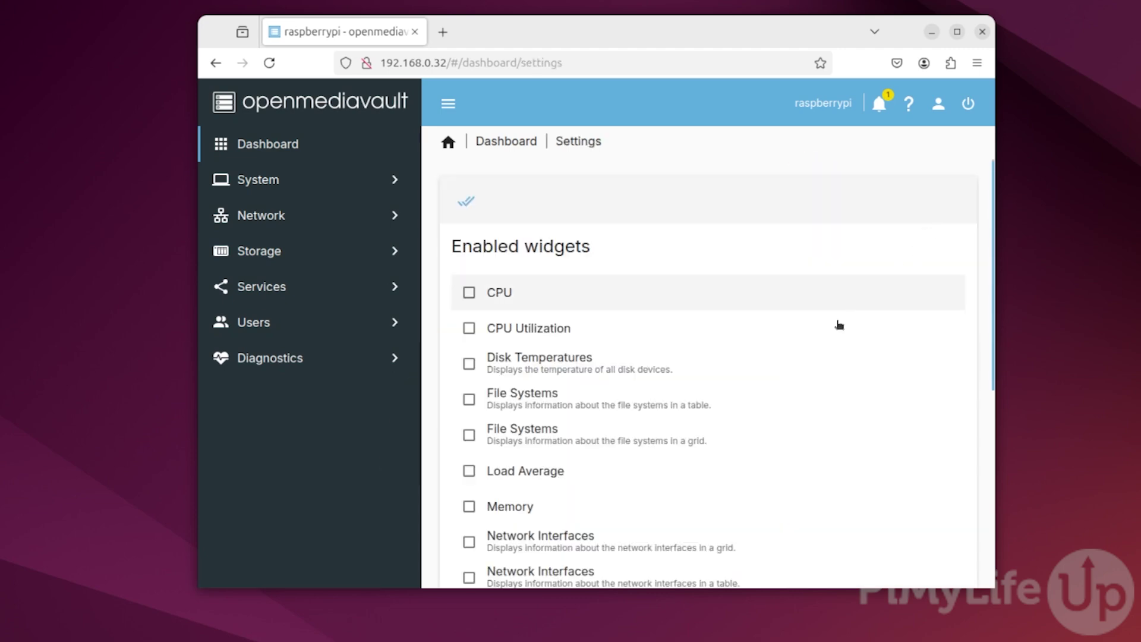
scroll(438, 242, "down", 2)
scroll(470, 297, "up", 2)
left_click(469, 292)
left_click(470, 332)
left_click(469, 363)
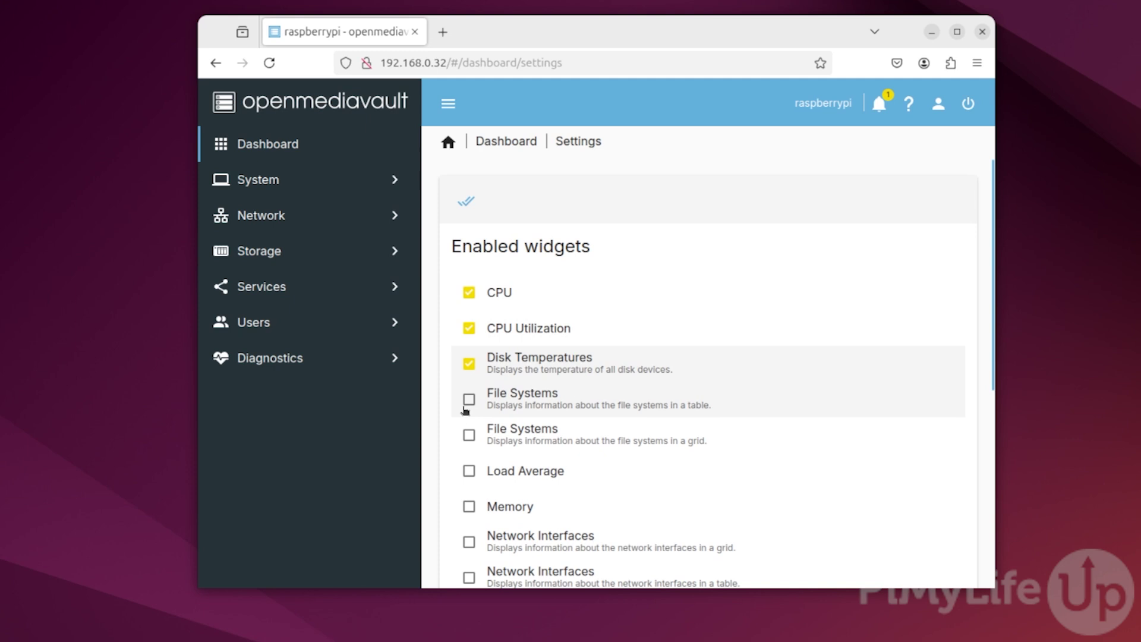
left_click(469, 435)
scroll(473, 440, "down", 3)
left_click(469, 292)
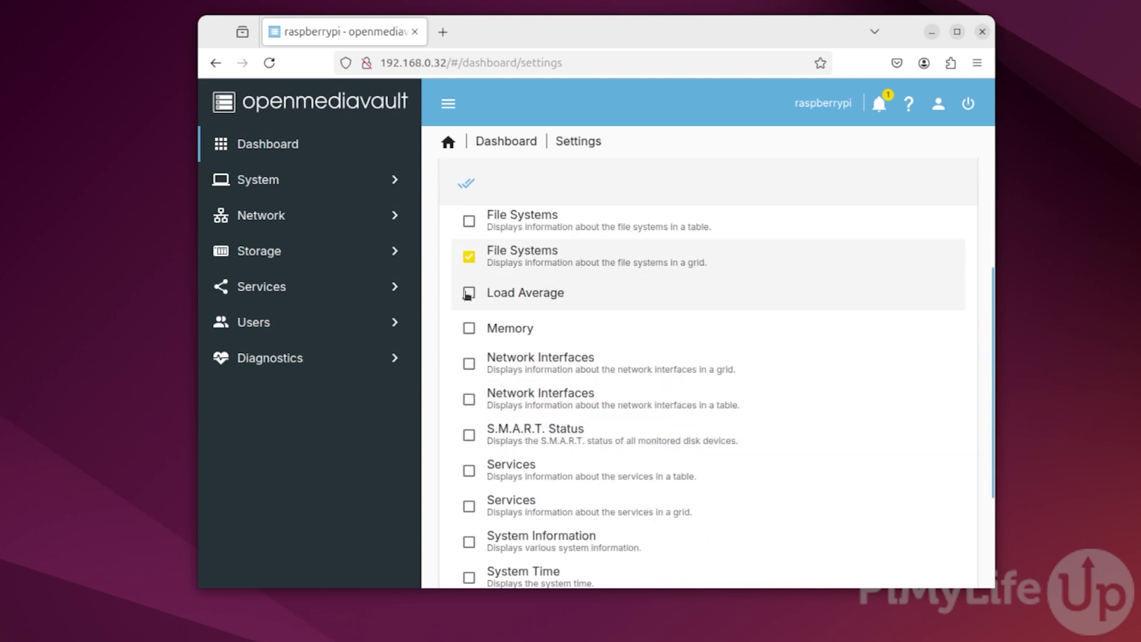
left_click(469, 328)
left_click(469, 435)
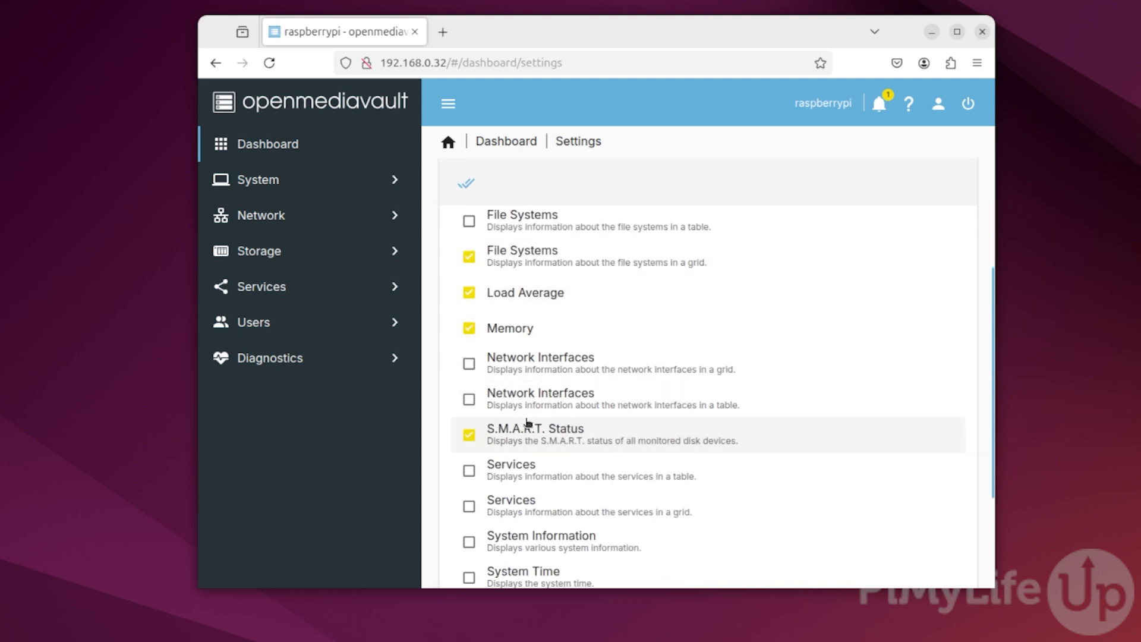
- Enable the Services, System Information, System Time, Updates Available and Uptime widgets, then save
scroll(523, 380, "down", 2)
left_click(469, 381)
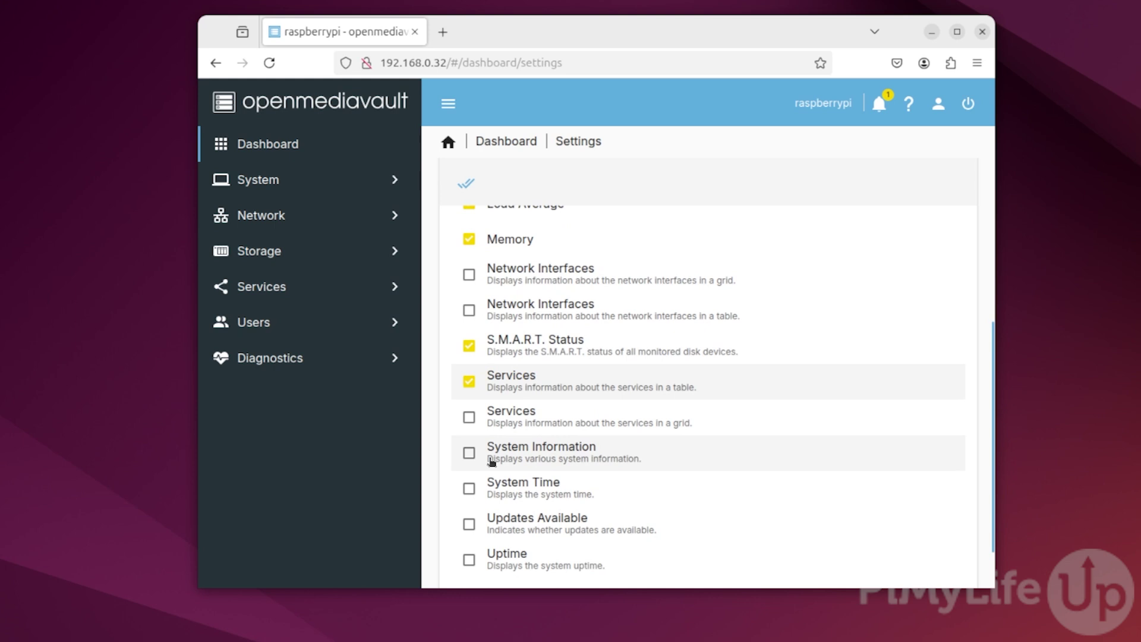
left_click(469, 453)
left_click(469, 488)
left_click(469, 524)
left_click(469, 560)
scroll(512, 559, "down", 2)
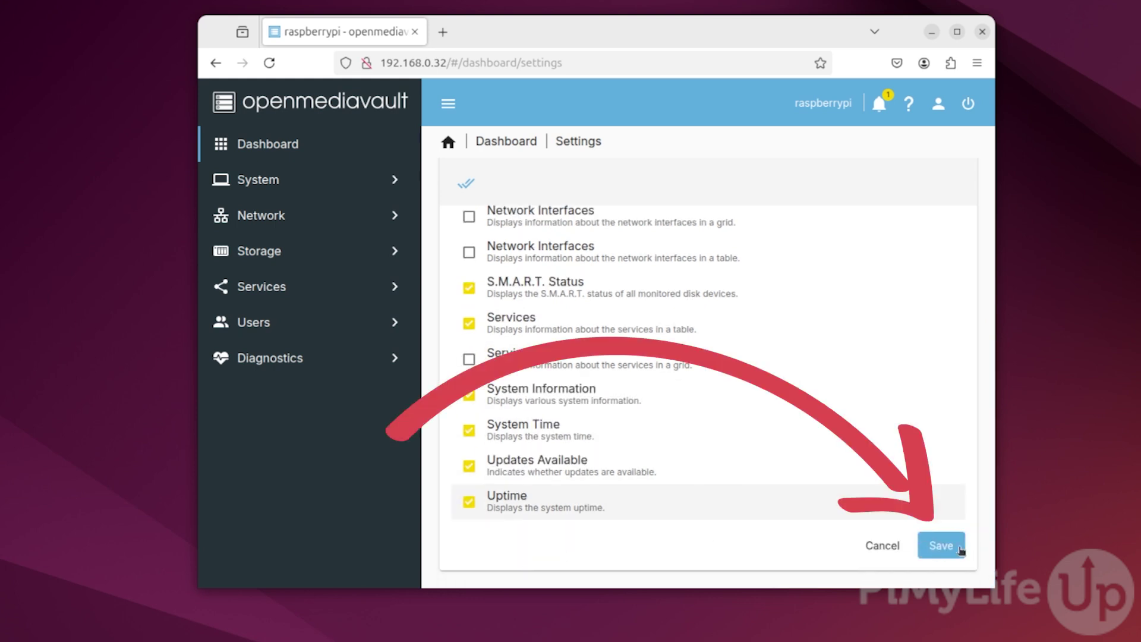
left_click(941, 545)
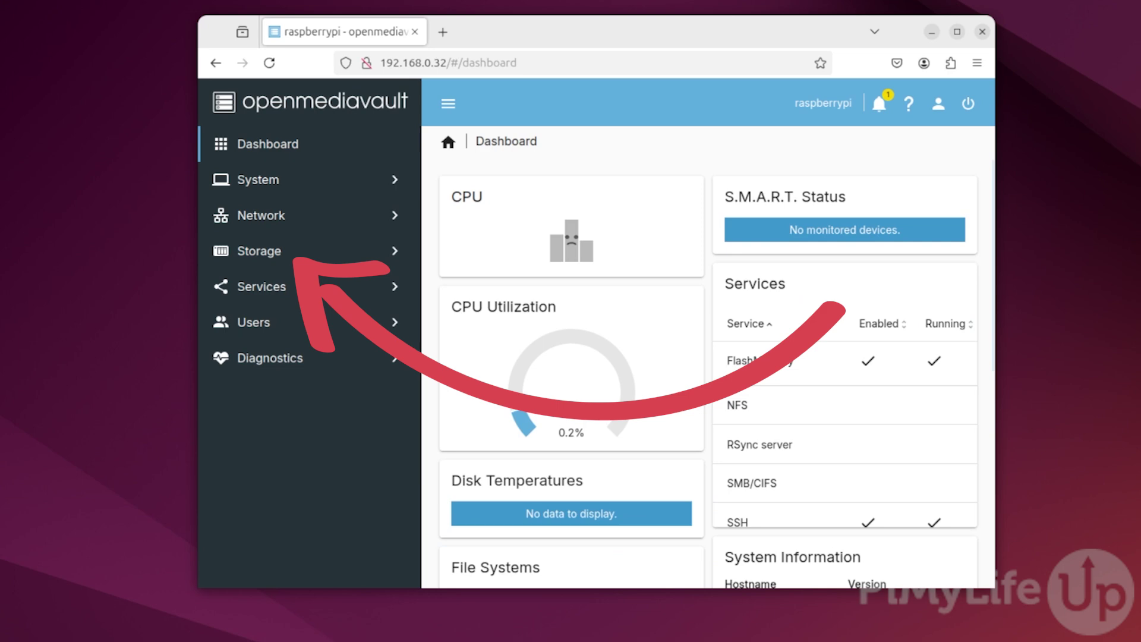
- Open Storage > Disks and select the 114.56 GiB SanDisk /dev/sda drive
left_click(259, 251)
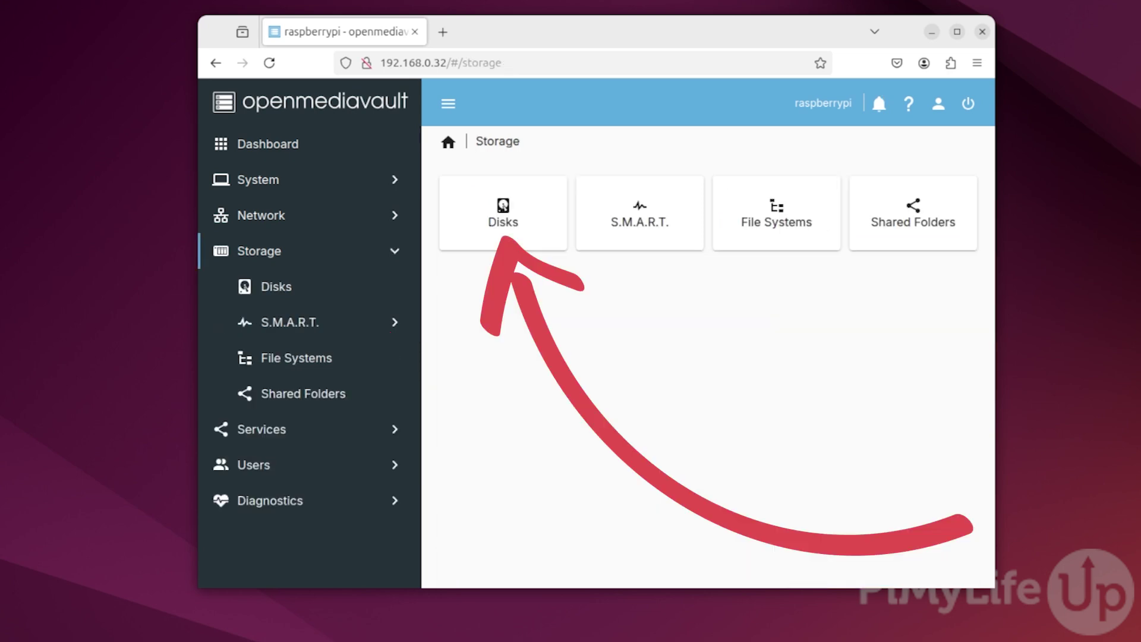
left_click(548, 211)
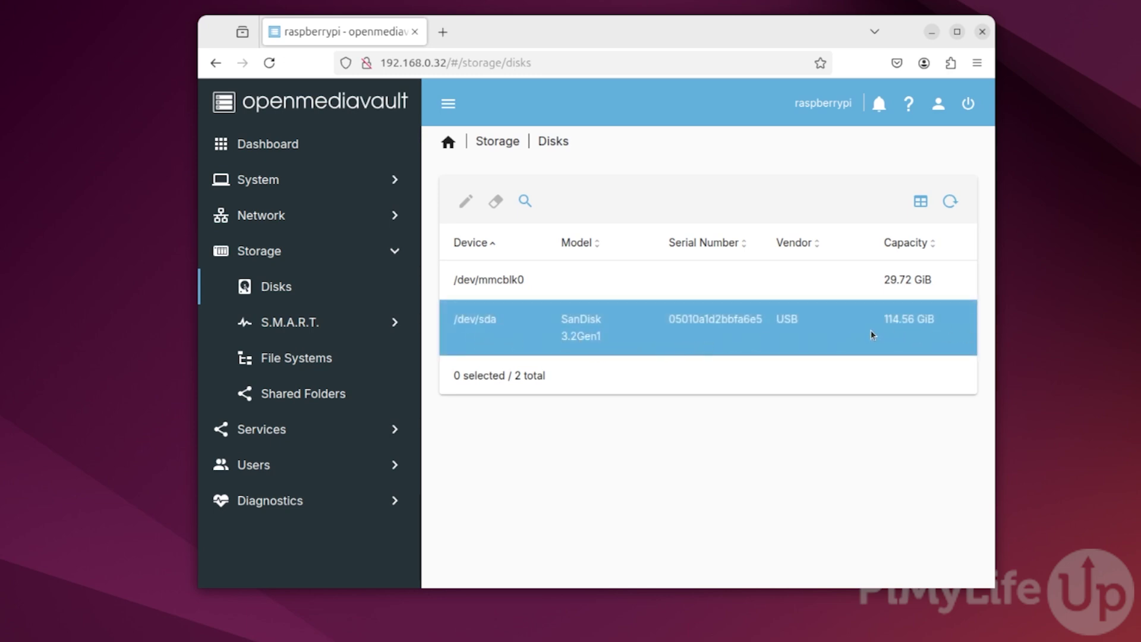
left_click(719, 342)
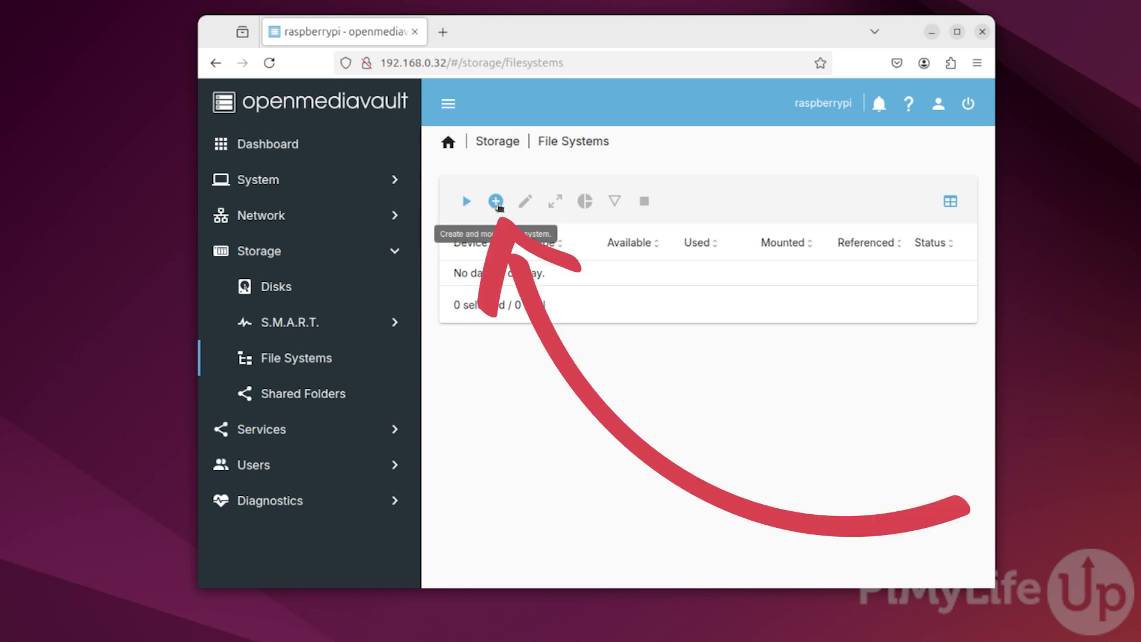
- Create an EXT4 file system on the 114.56 GiB SanDisk /dev/sda drive
left_click(496, 201)
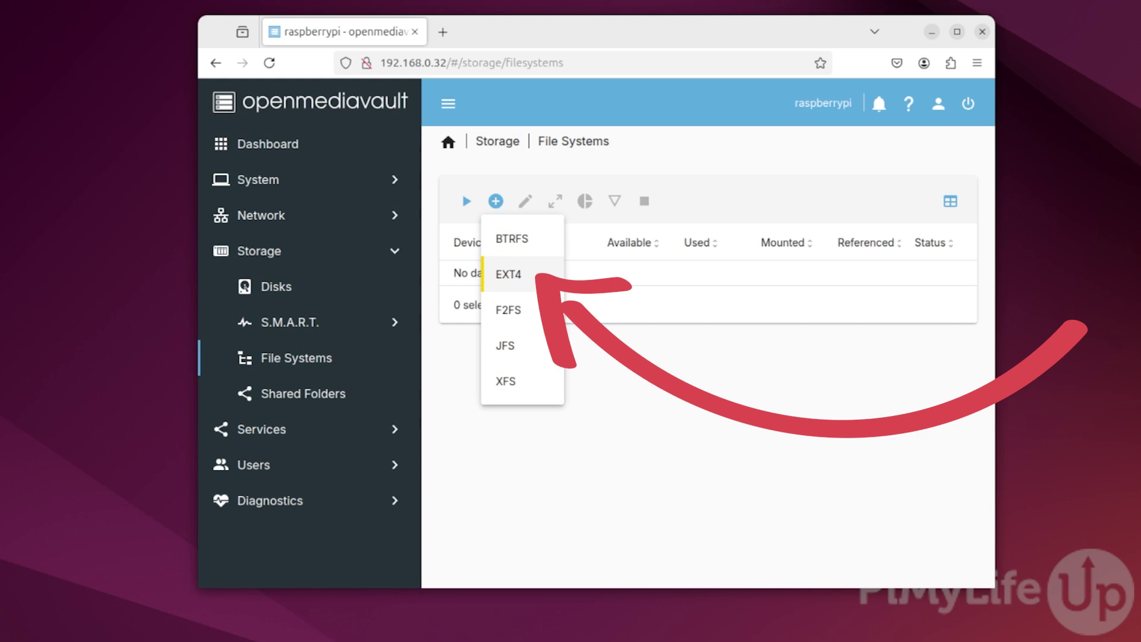
left_click(545, 279)
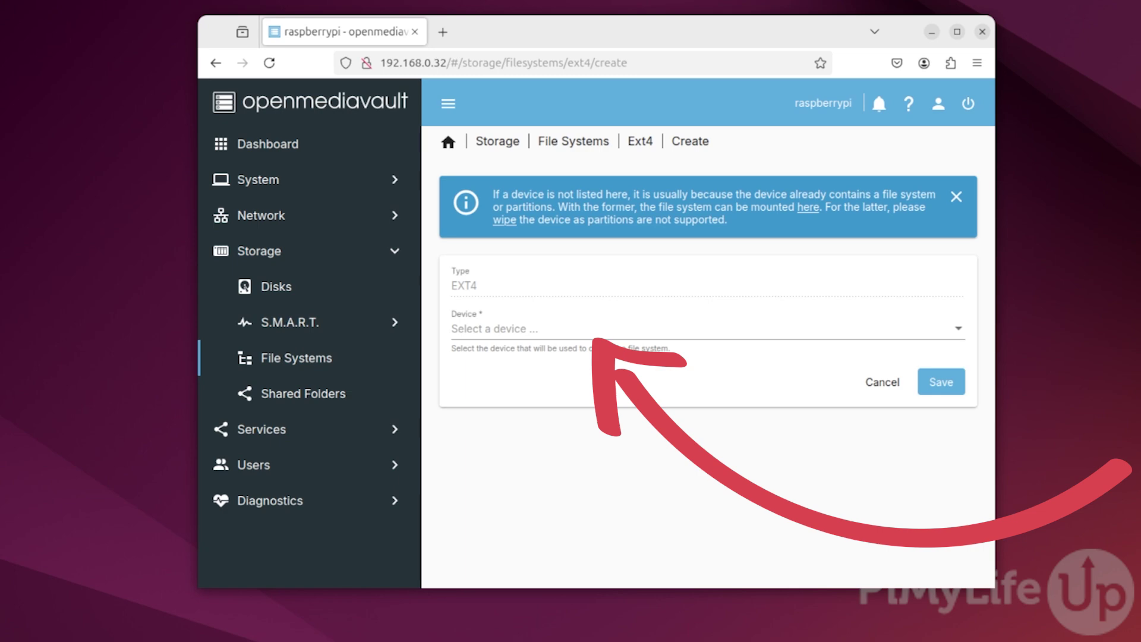
left_click(864, 332)
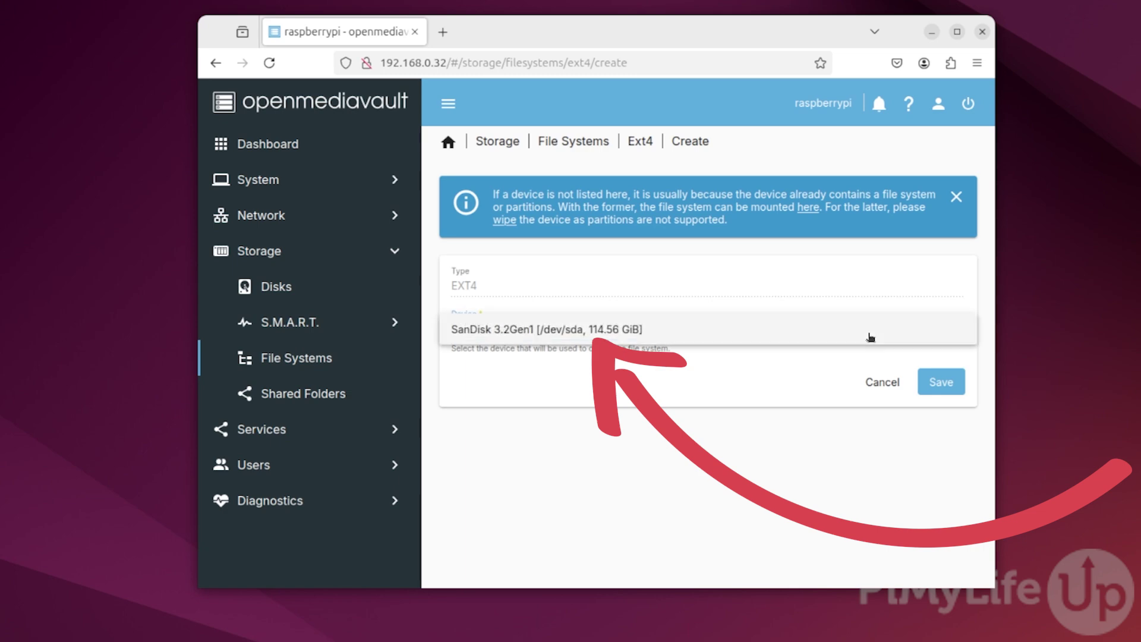
left_click(673, 331)
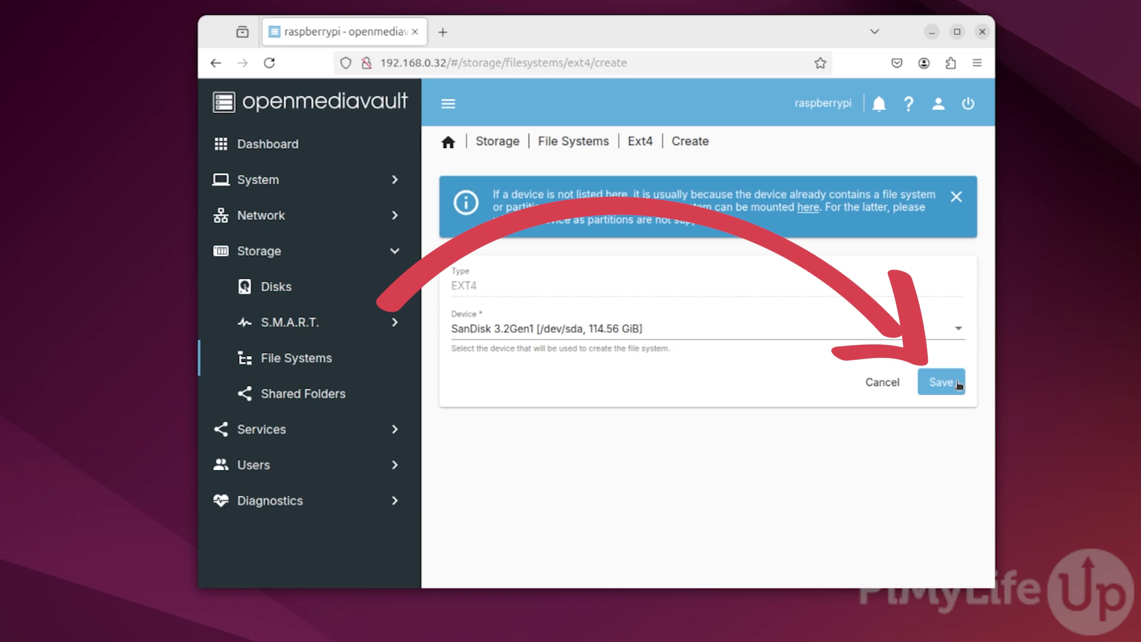
left_click(957, 383)
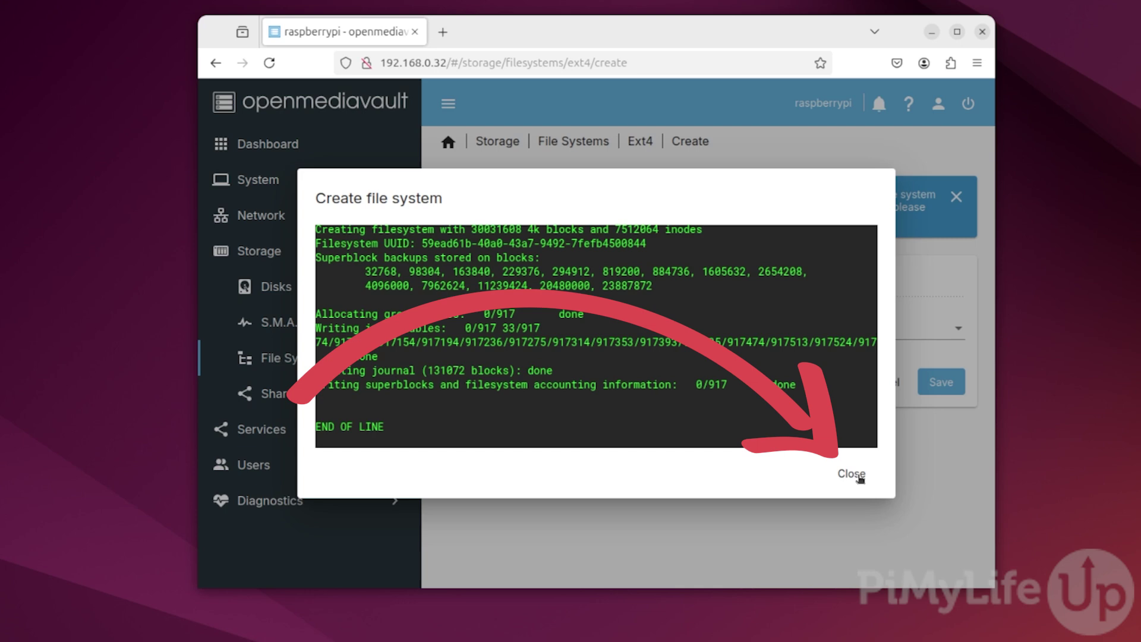
left_click(855, 474)
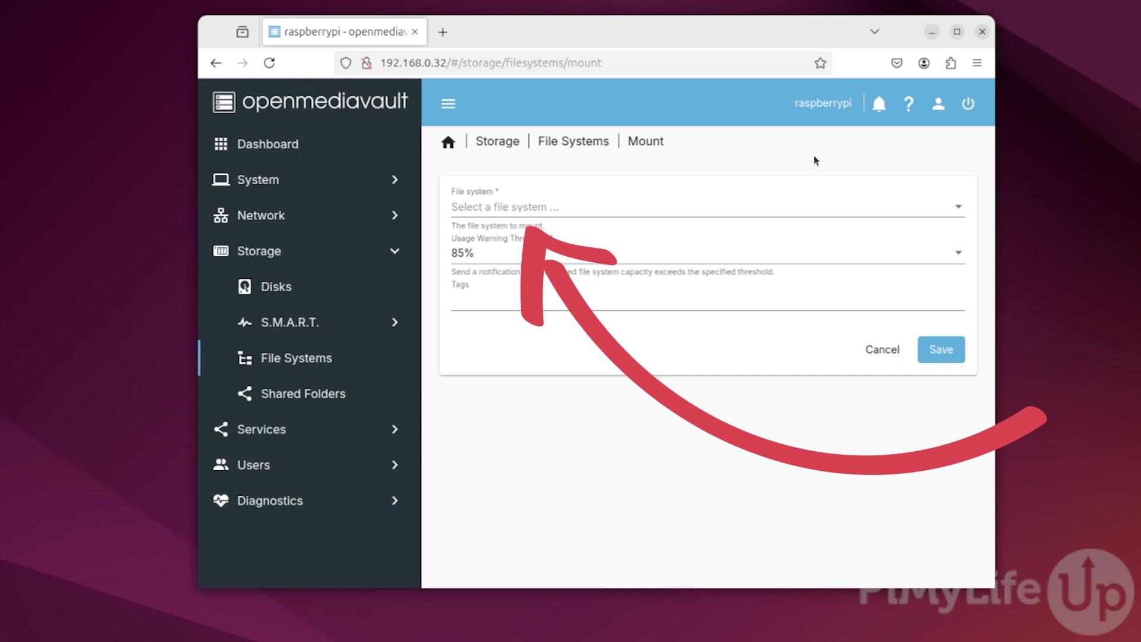
- Mount /dev/sda1 as the file system, save, and apply the pending configuration changes
left_click(729, 205)
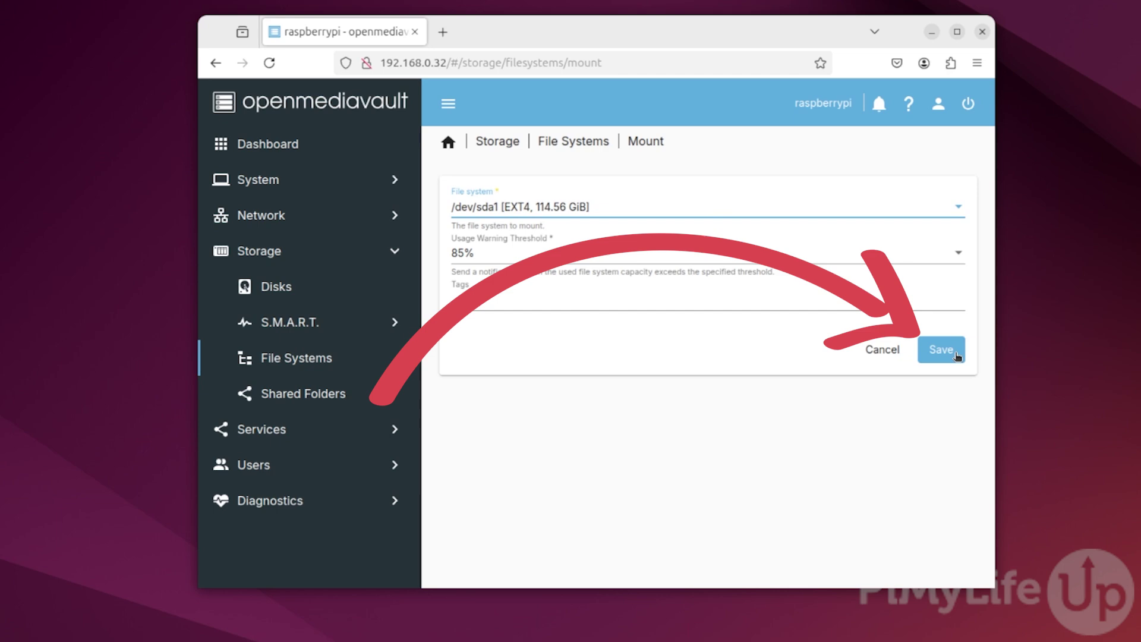
left_click(956, 353)
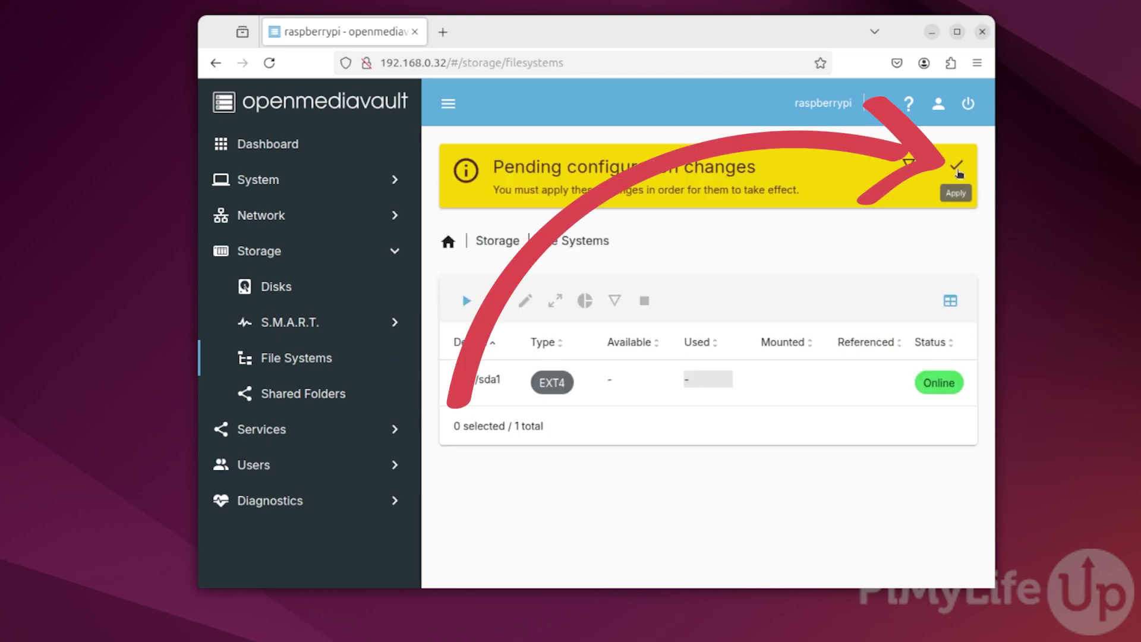
left_click(958, 169)
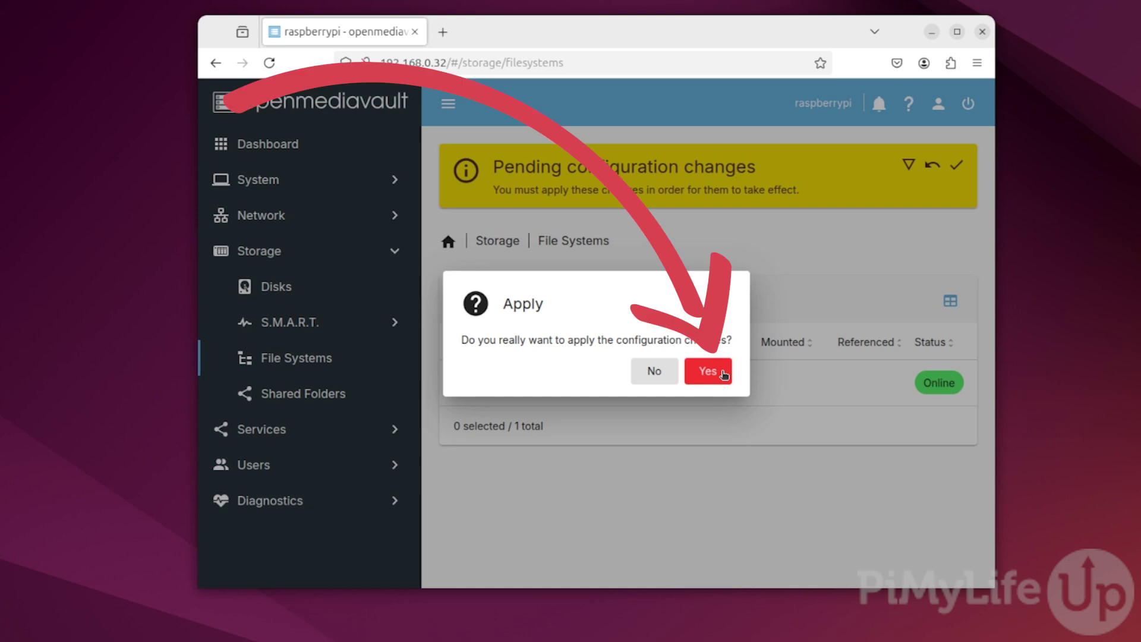
left_click(723, 374)
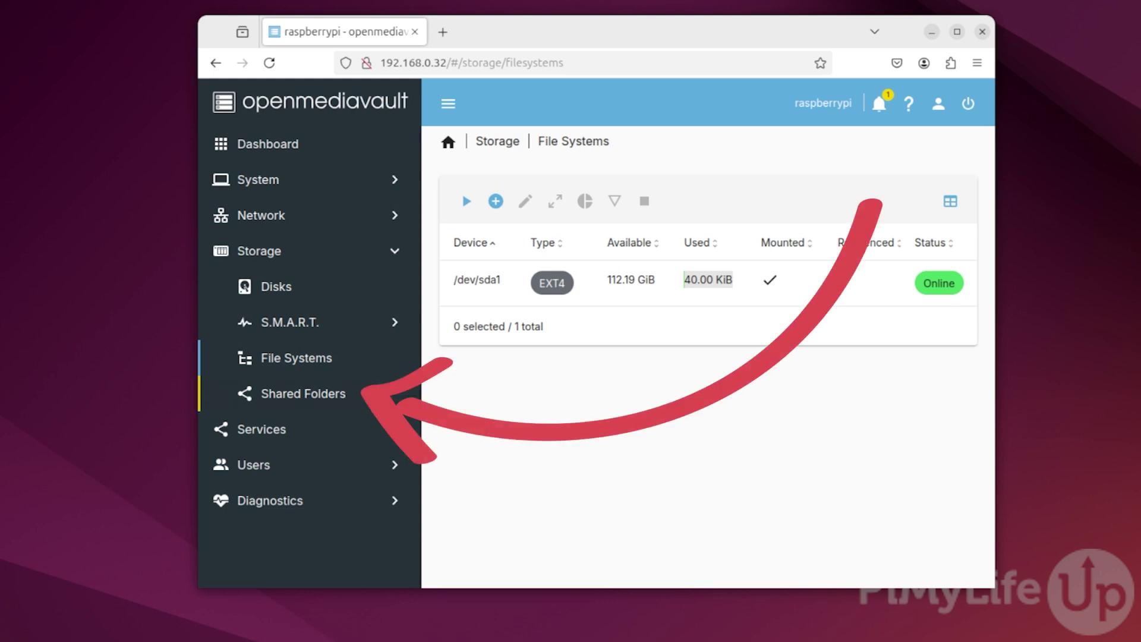
- Add shared folder 'MyRaspberryPiNASShare' on the /dev/sda1 file system, save it, and apply the changes
left_click(379, 397)
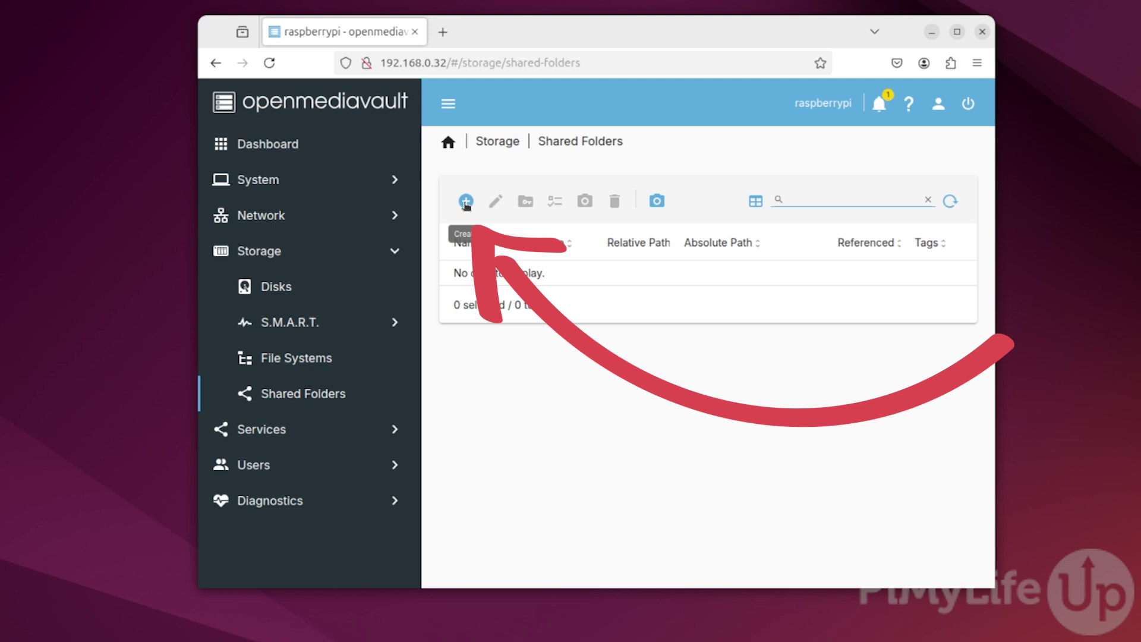
left_click(466, 203)
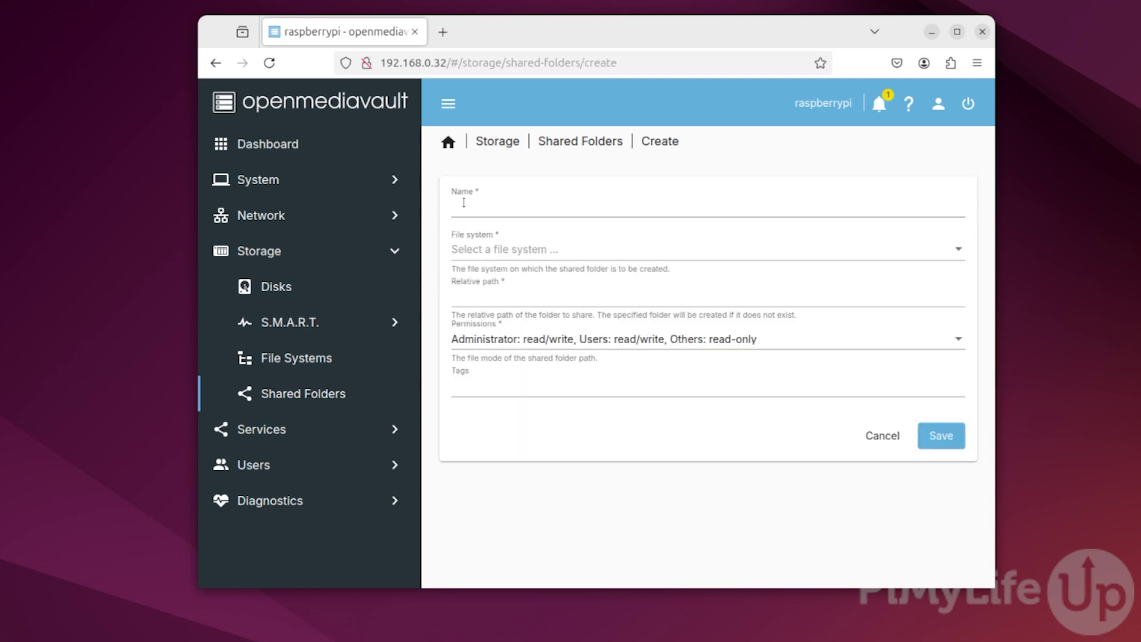
left_click(535, 202)
type("MyRaspberryPiNASShare")
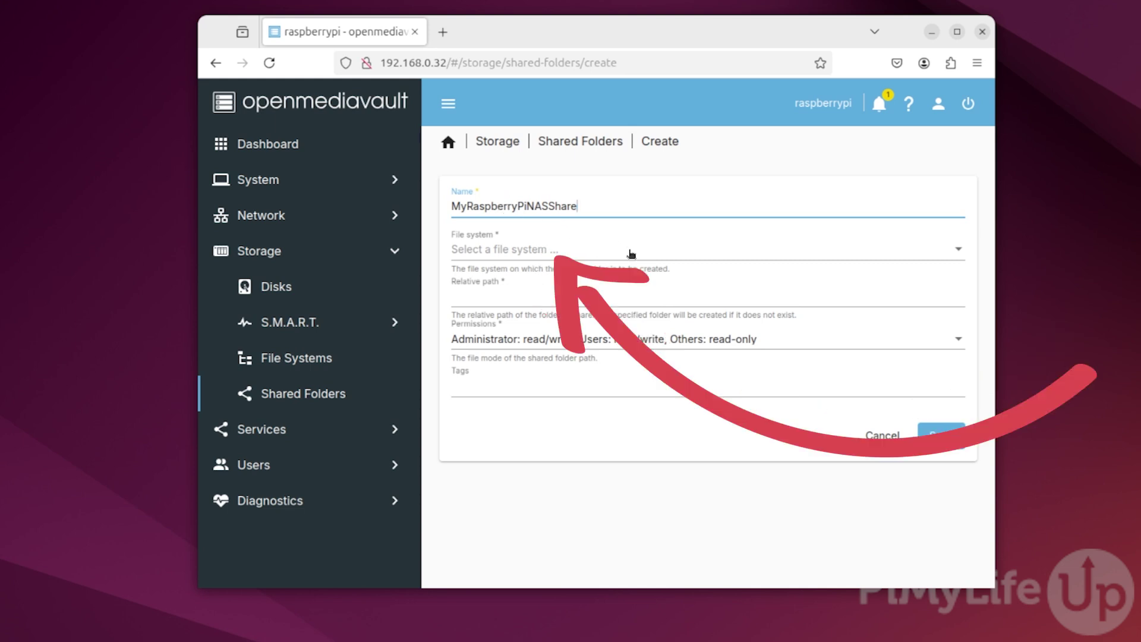
left_click(636, 255)
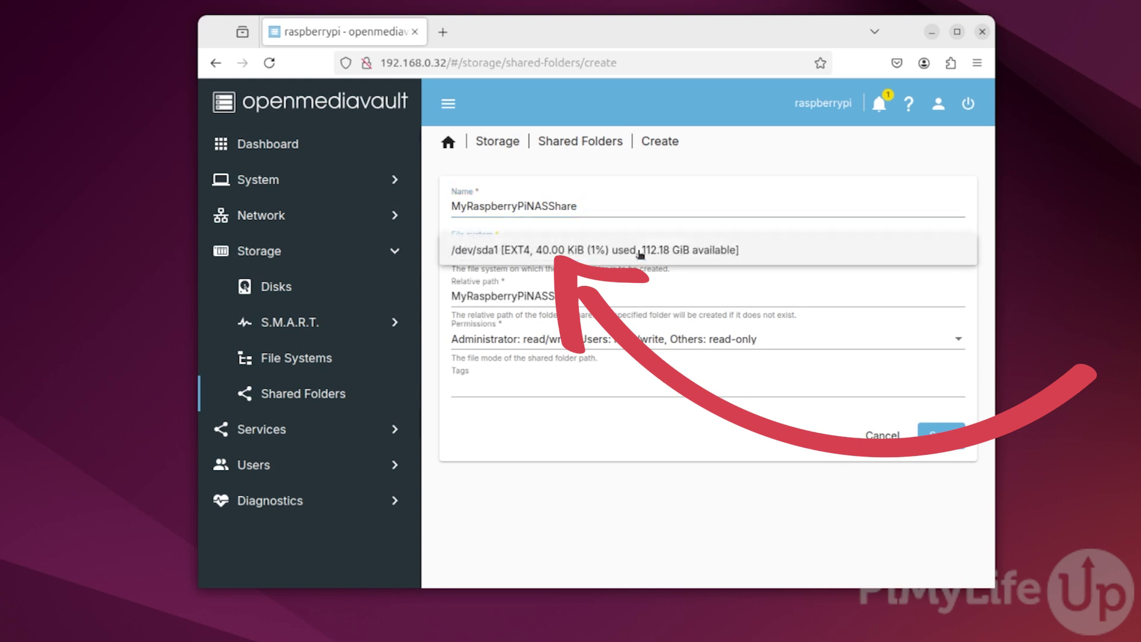
left_click(771, 257)
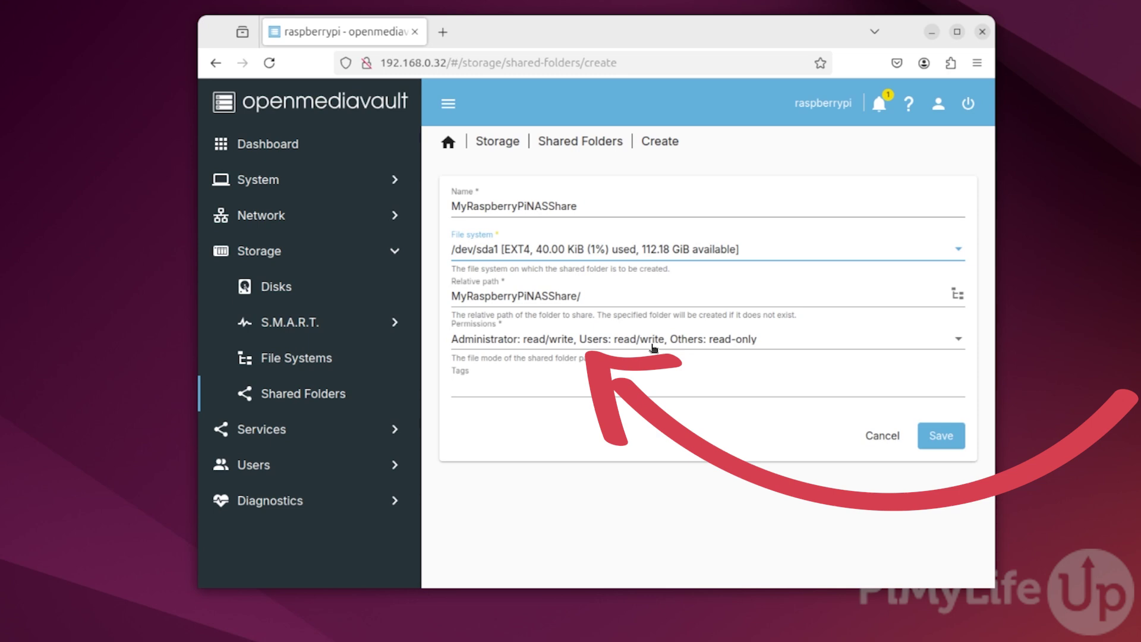
left_click(941, 436)
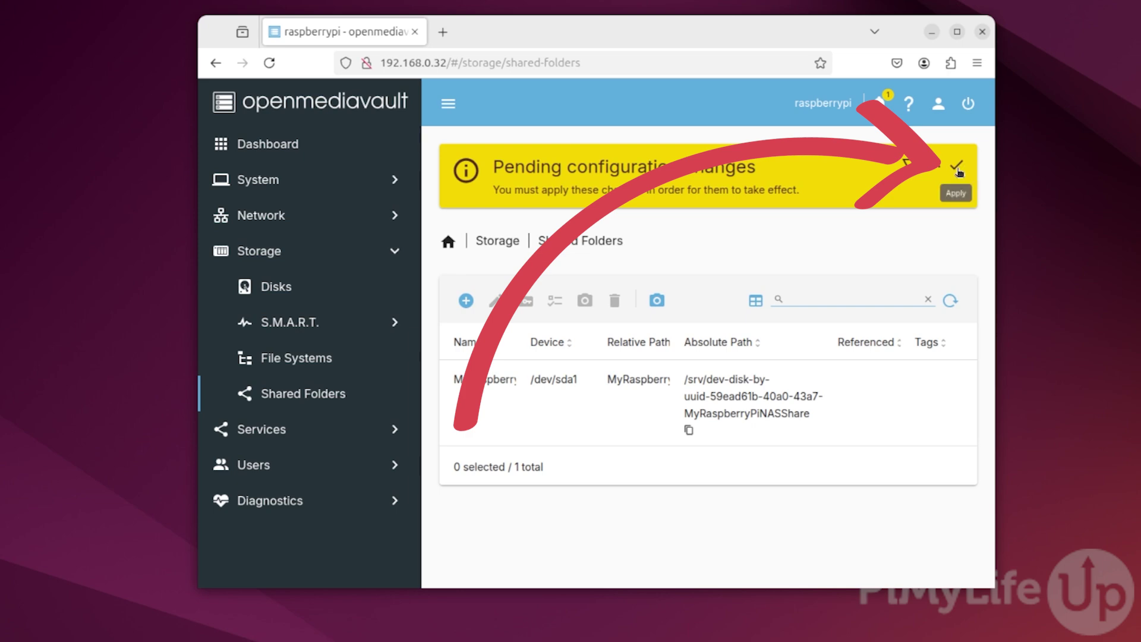
left_click(957, 168)
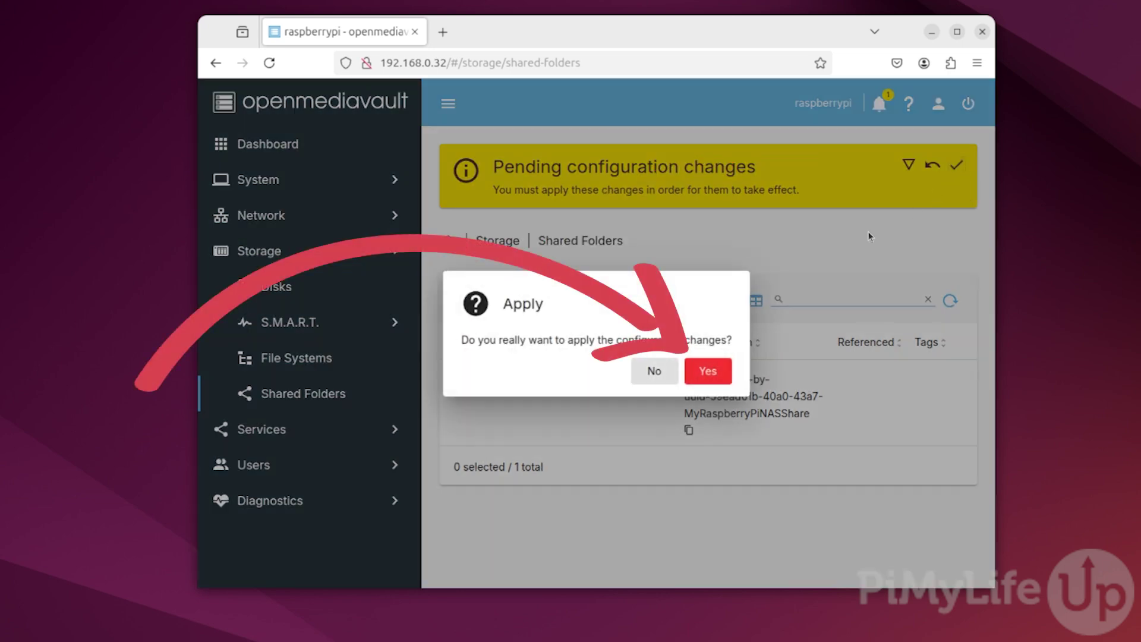
left_click(721, 374)
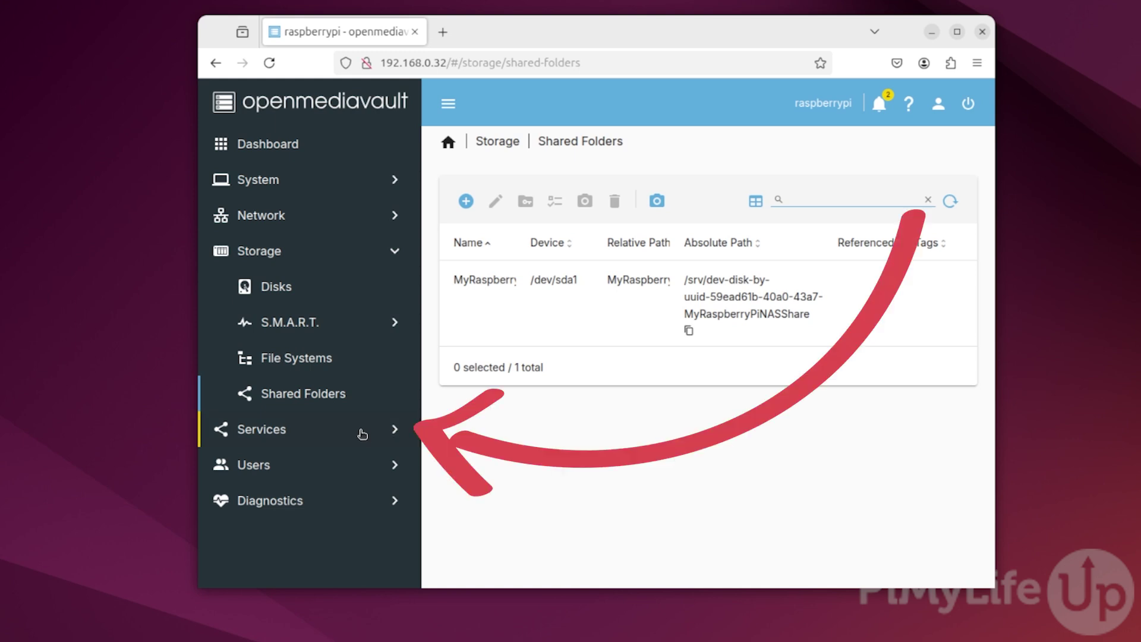
- Enable the SMB/CIFS service in its settings, save, and apply the pending changes
left_click(362, 434)
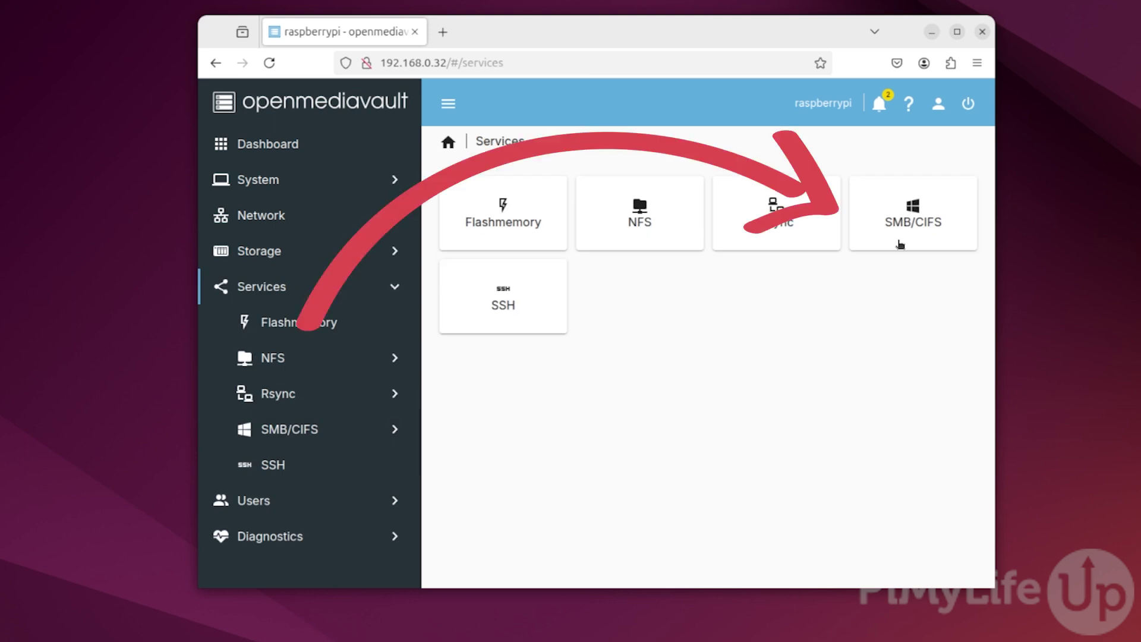
left_click(900, 244)
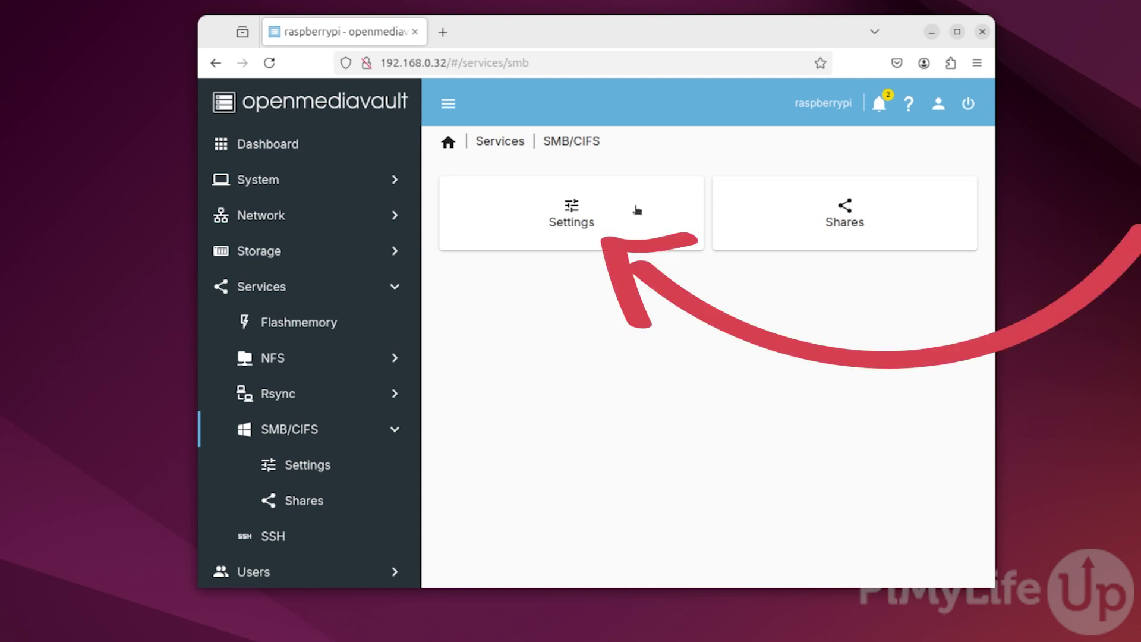
left_click(644, 210)
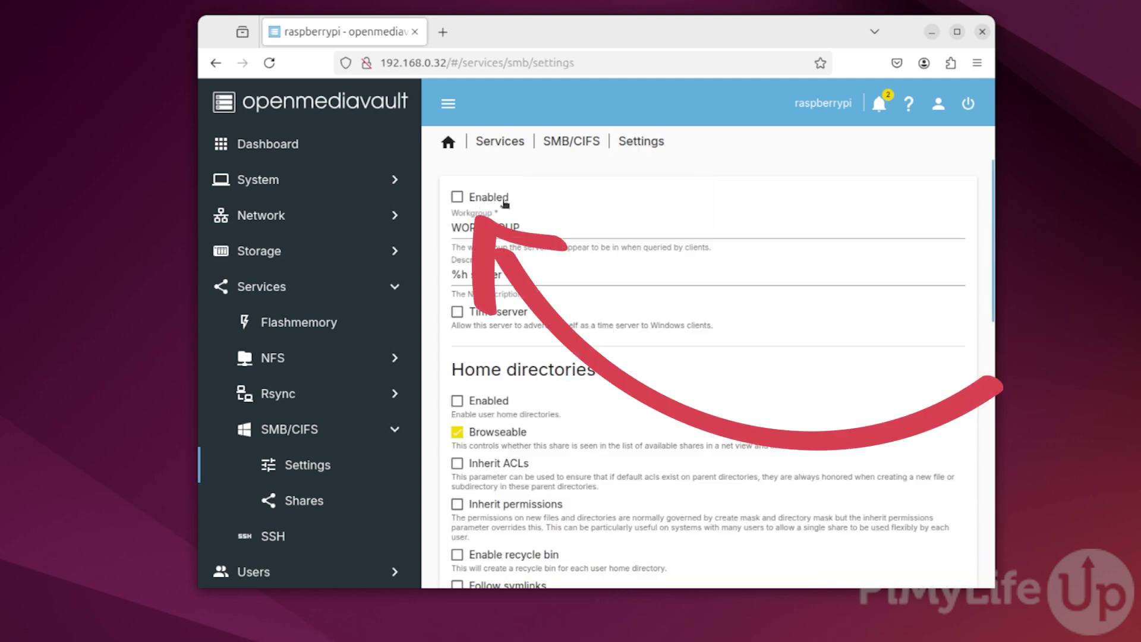
left_click(457, 196)
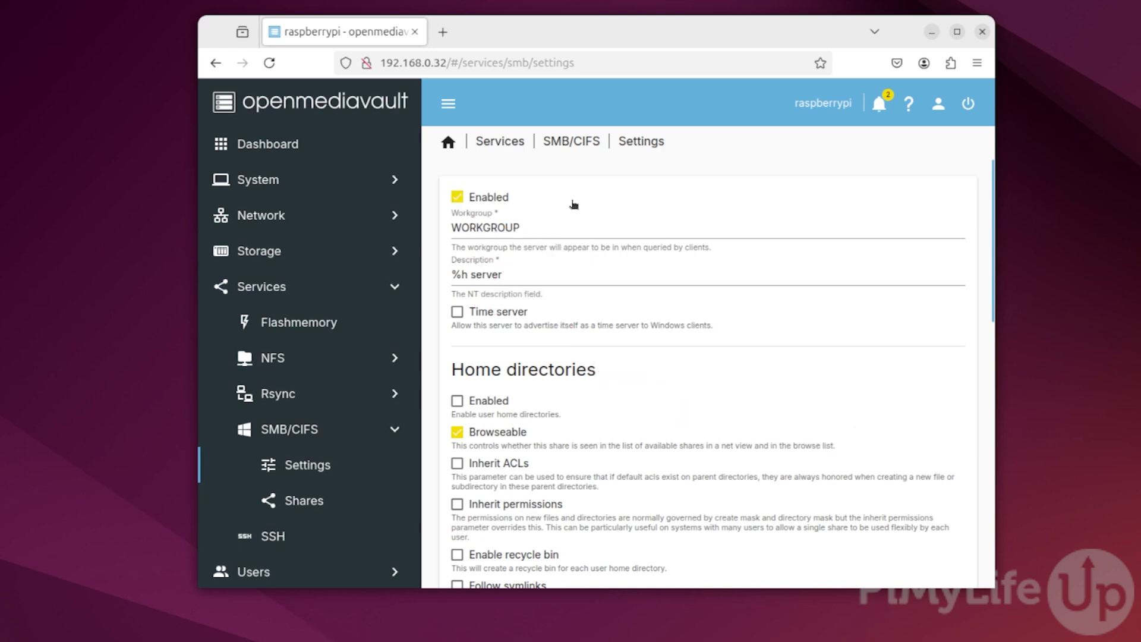
scroll(879, 259, "down", 15)
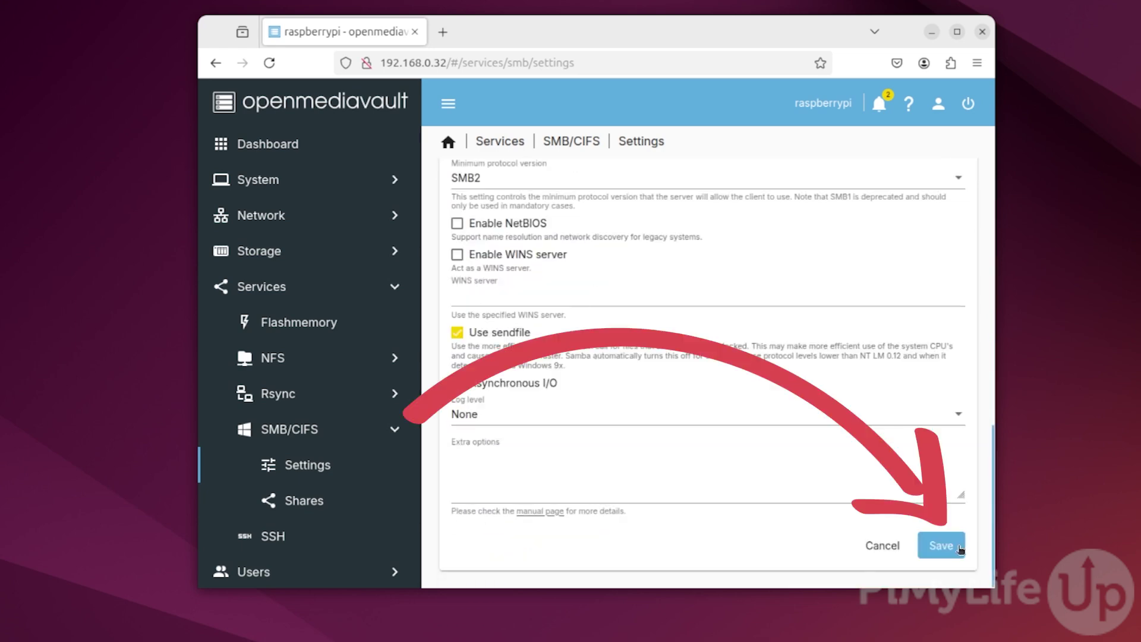
left_click(959, 547)
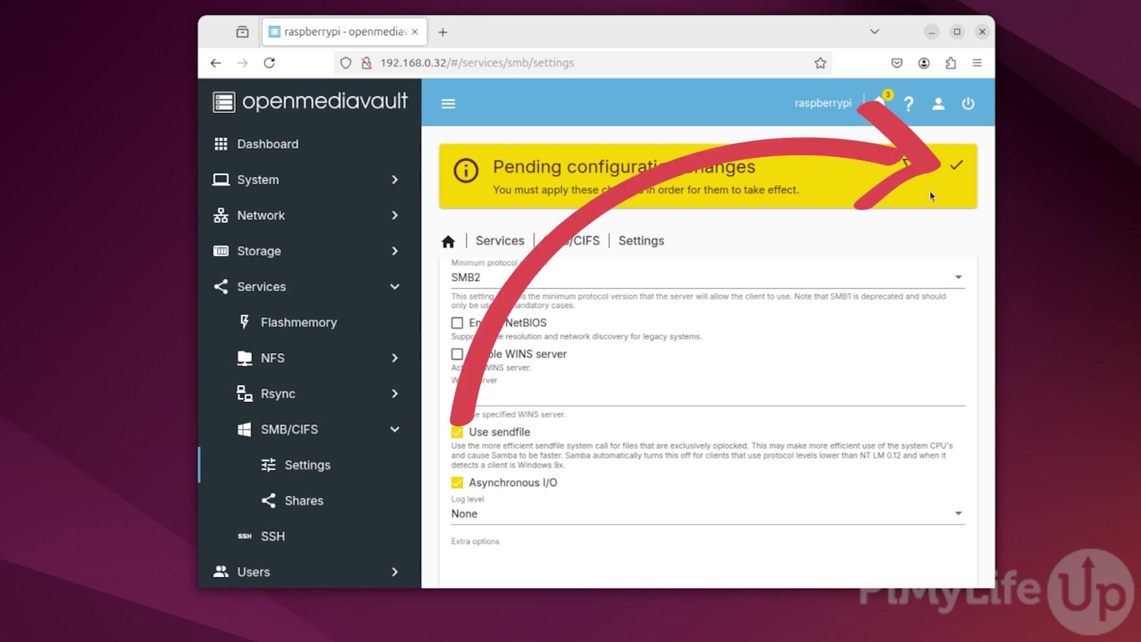
left_click(957, 166)
left_click(726, 373)
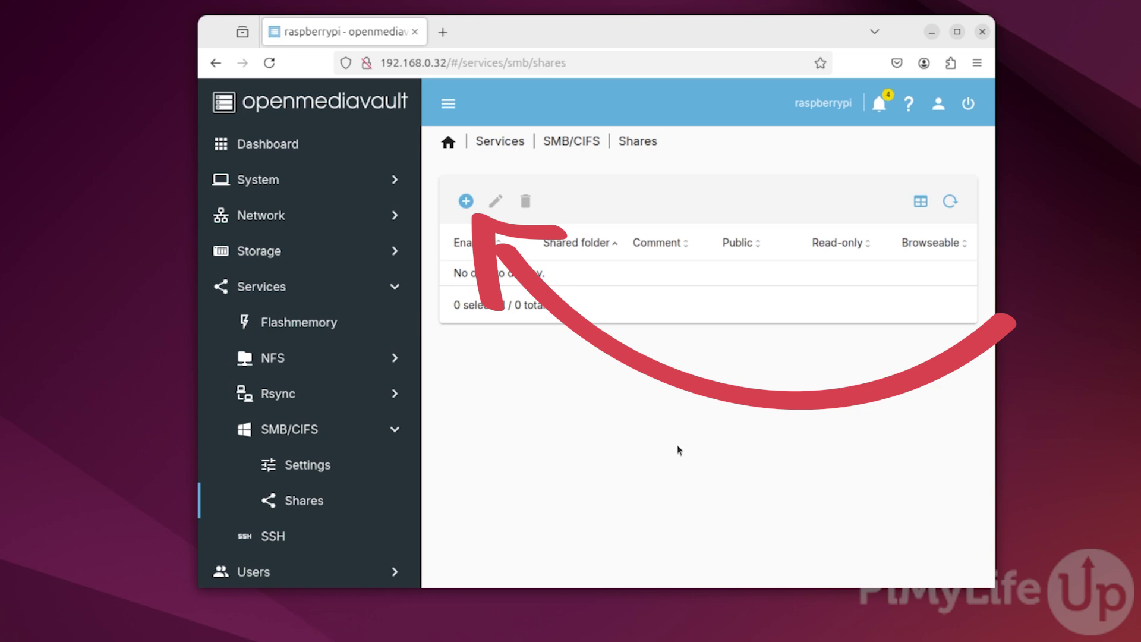
- Add an SMB share of MyRaspberryPiNASShare commented 'My Raspberry Pi NAS Share!', then save and apply
left_click(466, 202)
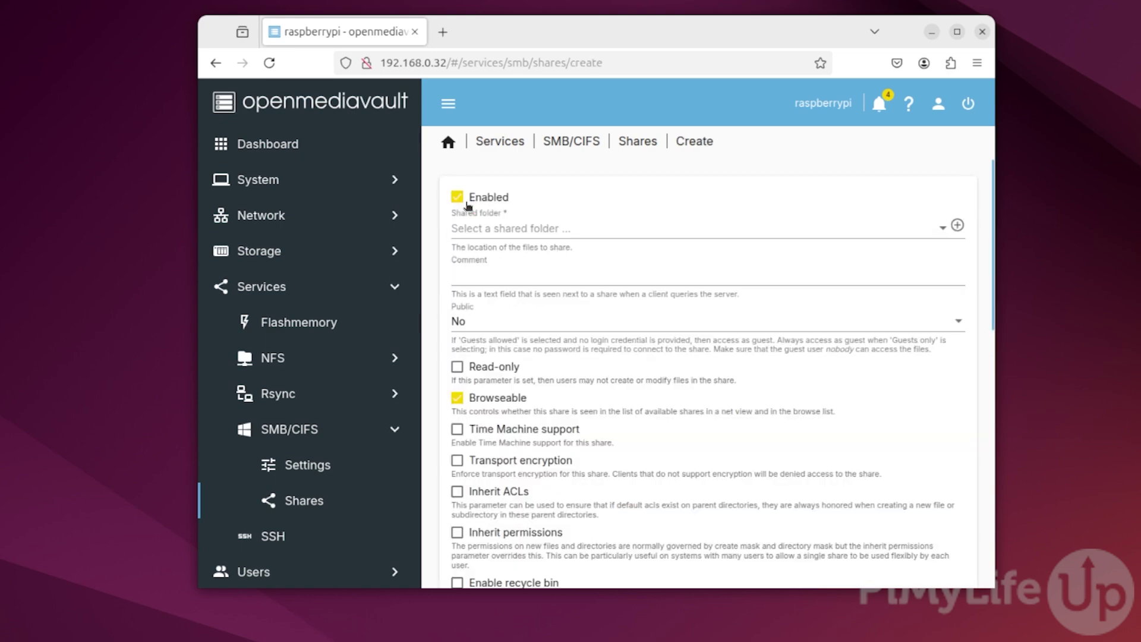
left_click(700, 231)
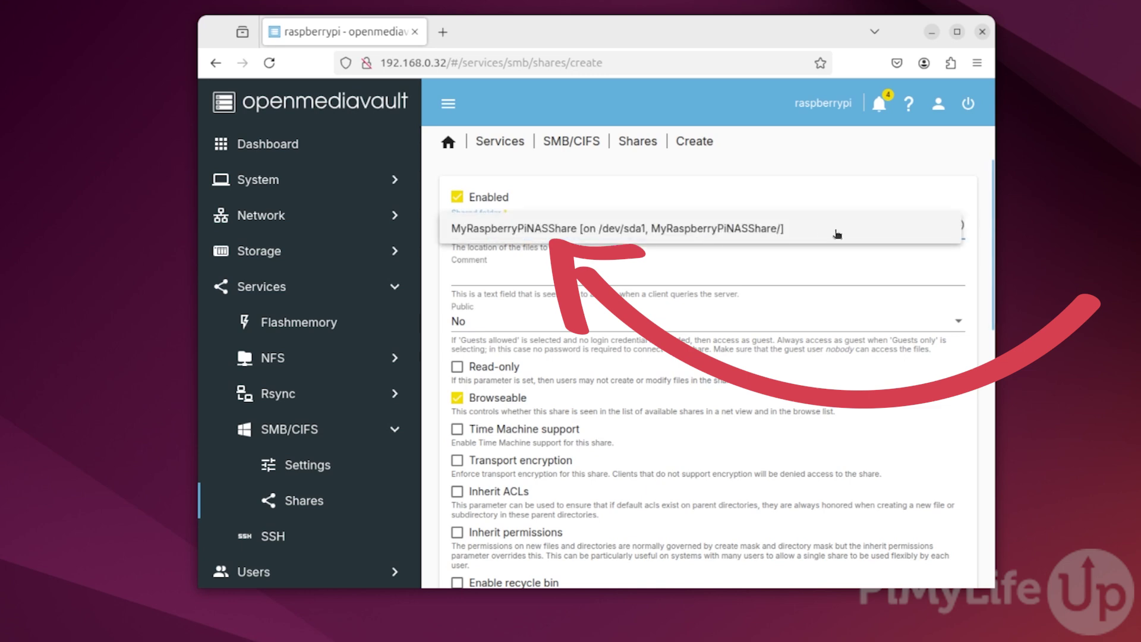
left_click(857, 233)
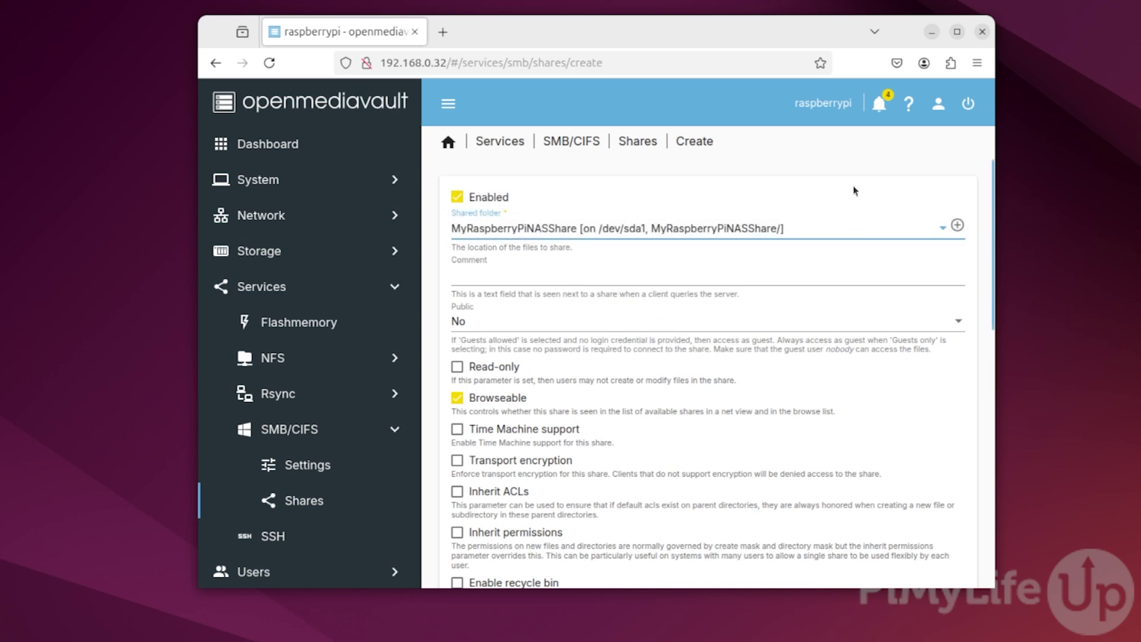
left_click(782, 274)
type("My Rasp")
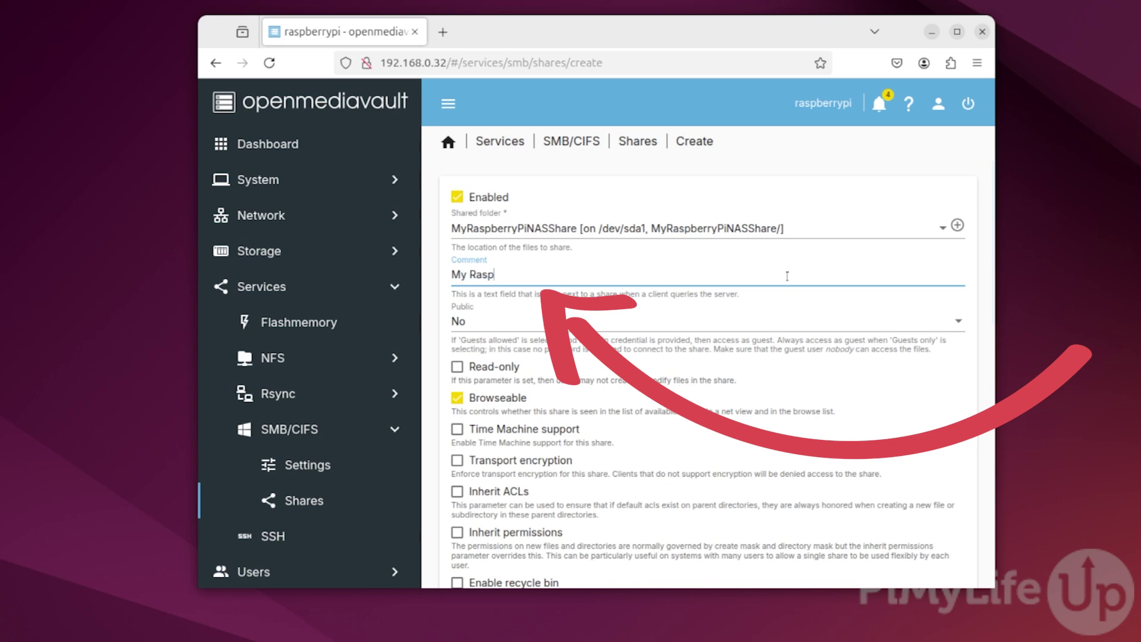
type("berry Pi NAS Shar")
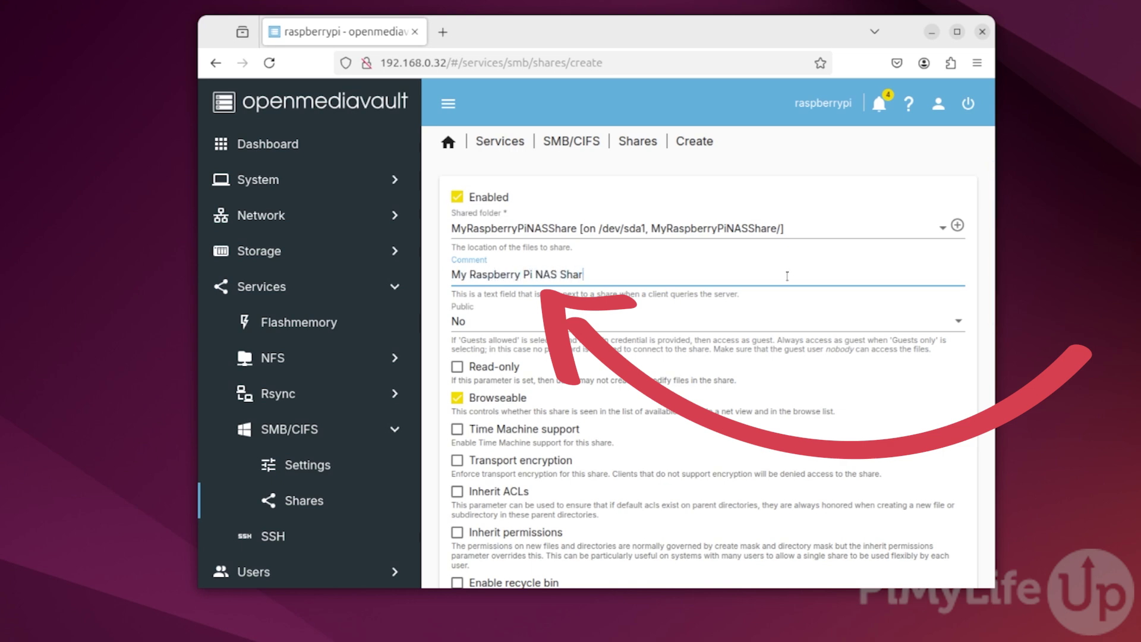
type("e")
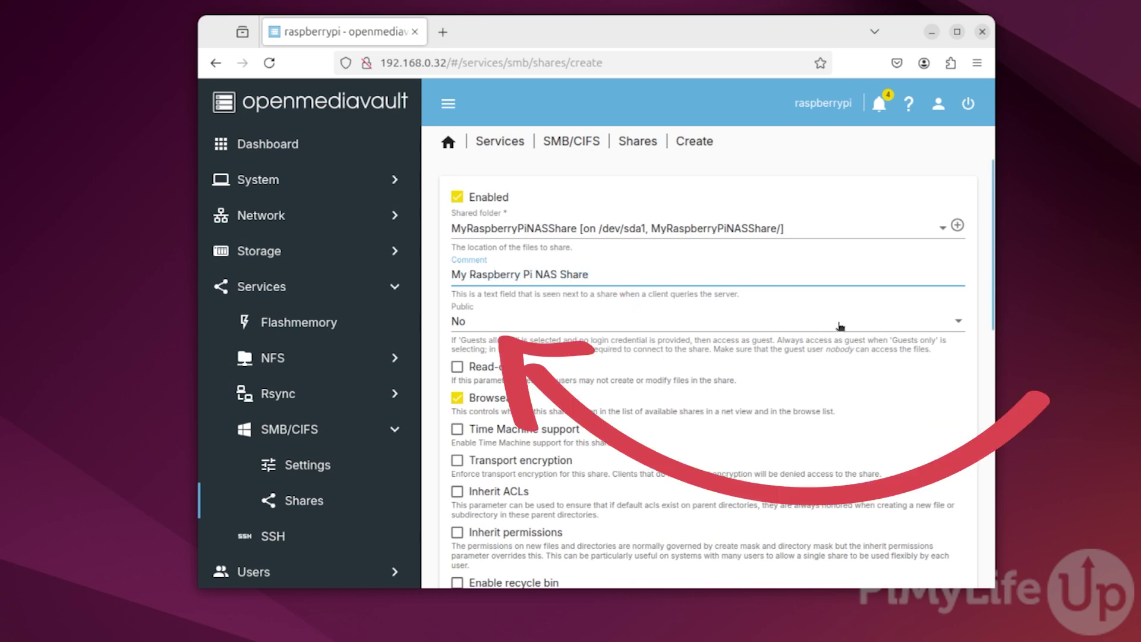
type("!")
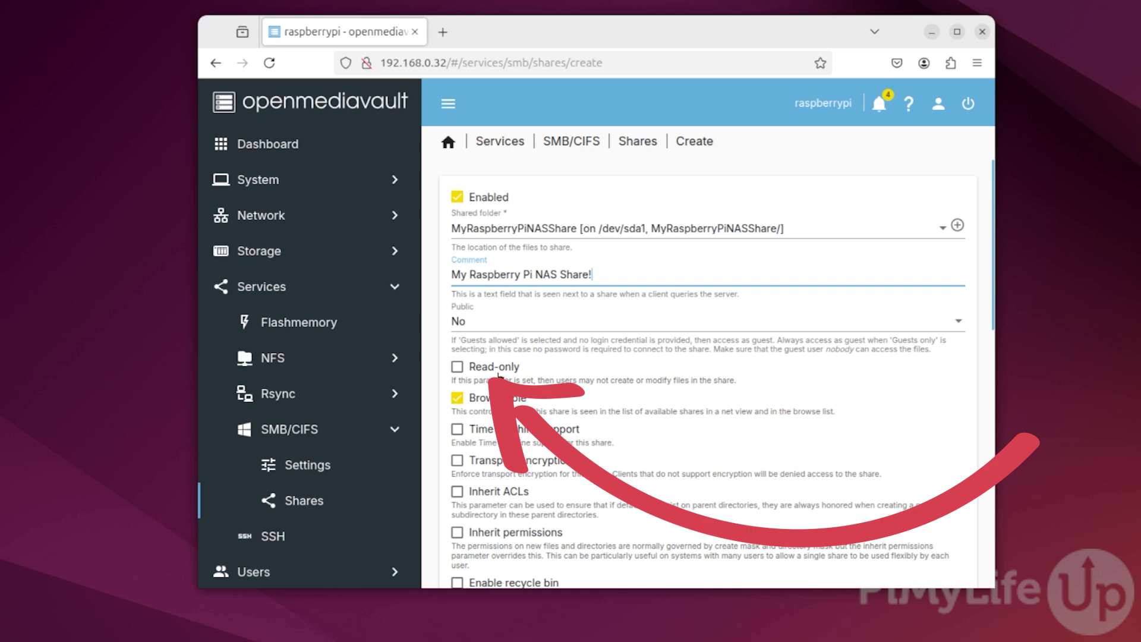
scroll(716, 362, "down", 10)
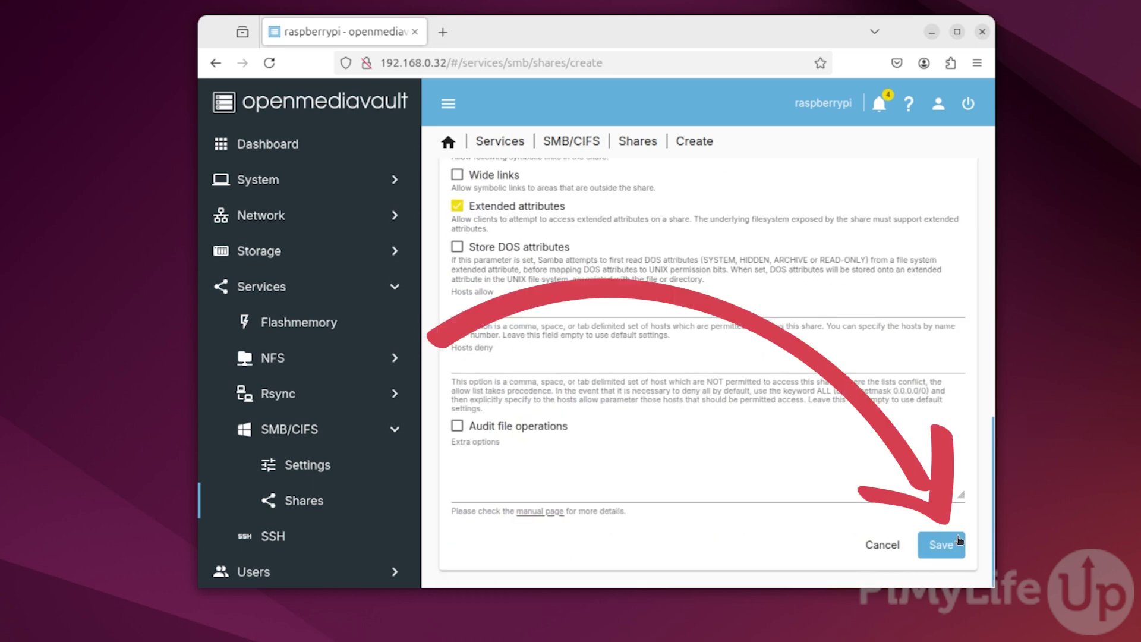
left_click(942, 544)
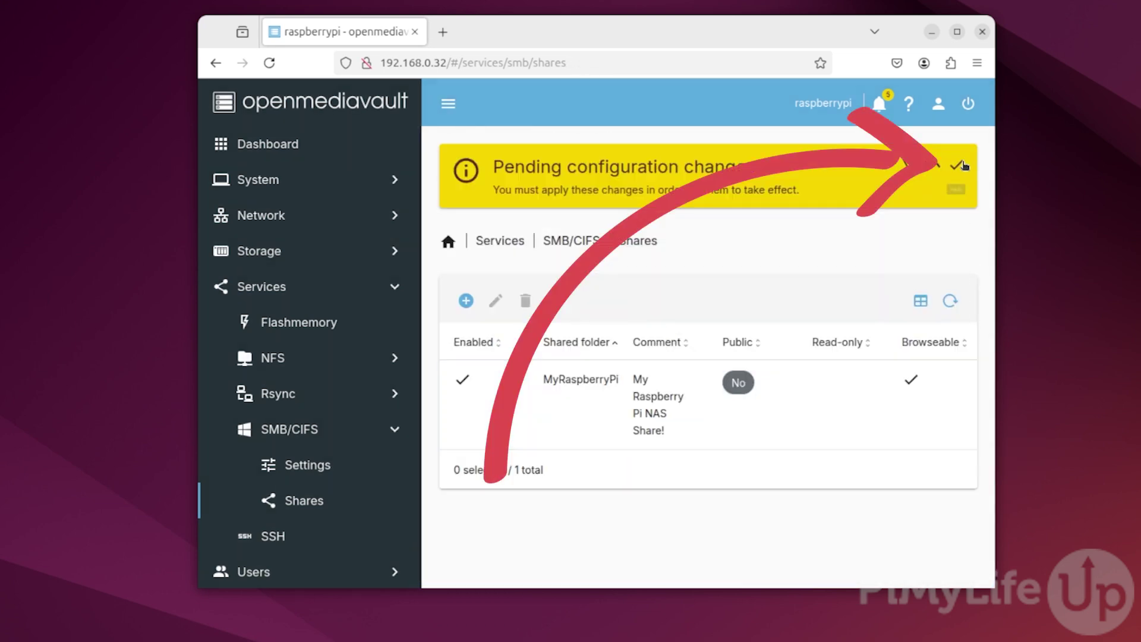
left_click(958, 166)
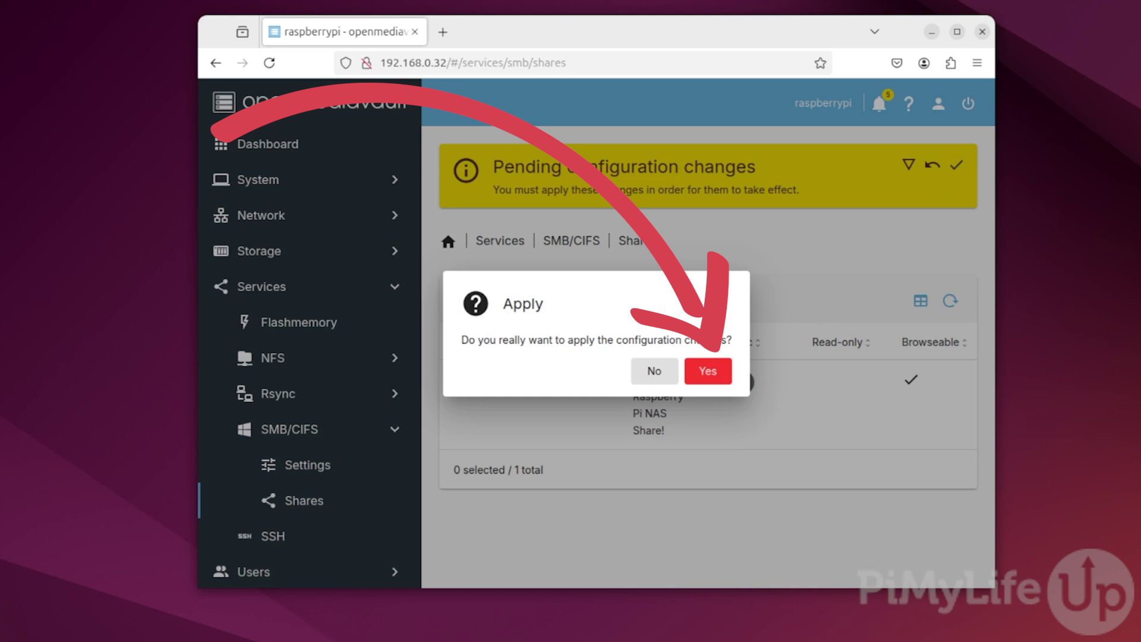
left_click(726, 372)
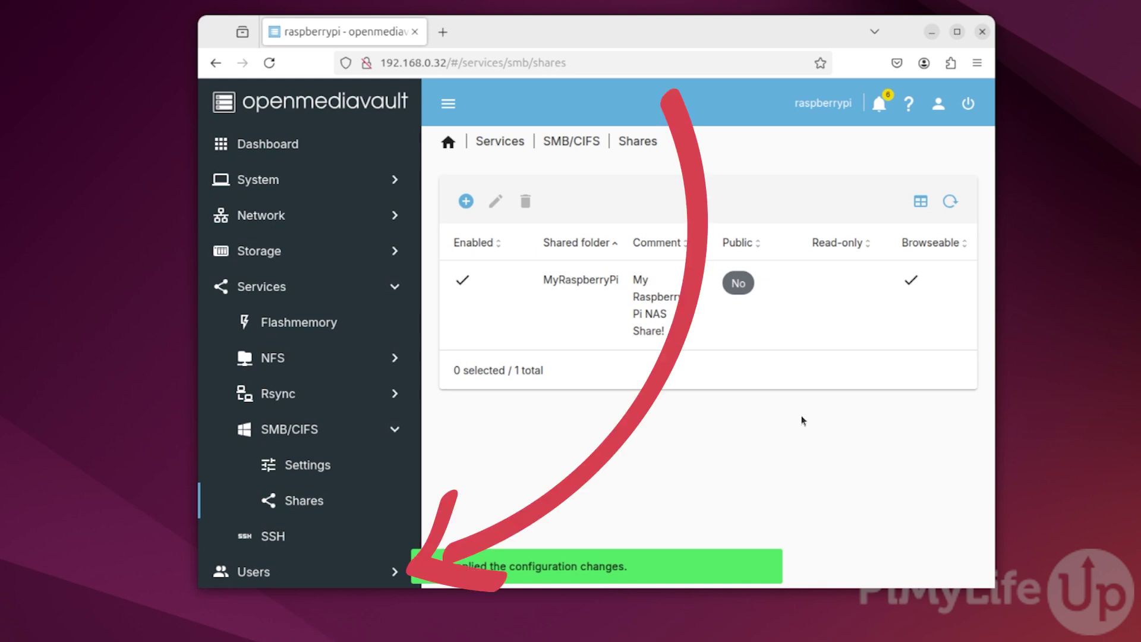
- Create a new user account named PiMyLifeUp and enter and confirm its password
left_click(337, 574)
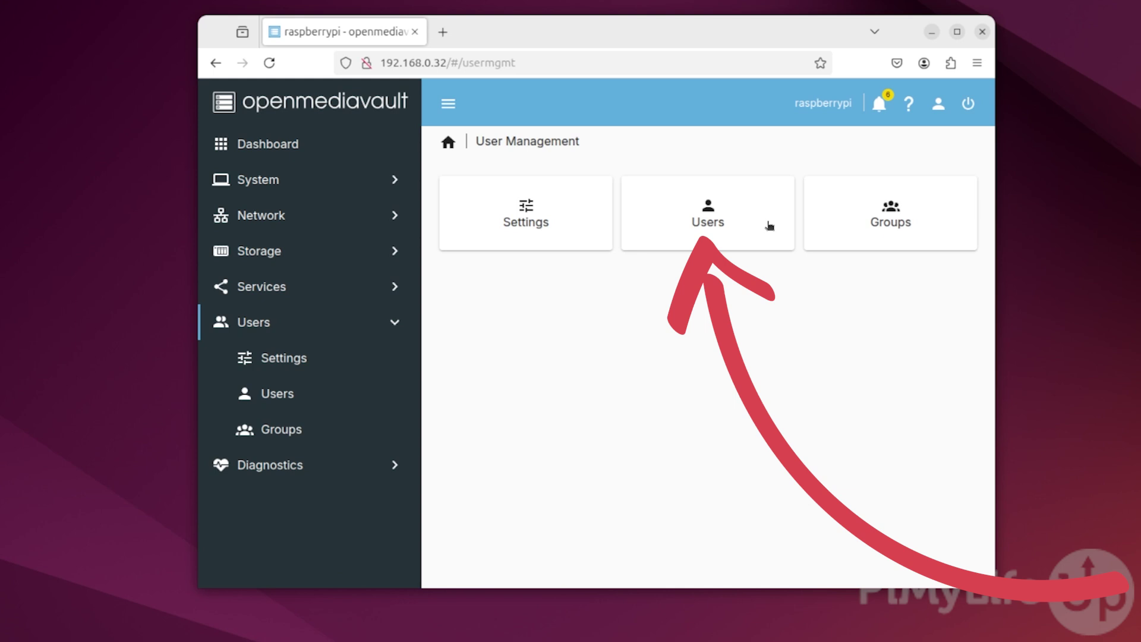
left_click(770, 225)
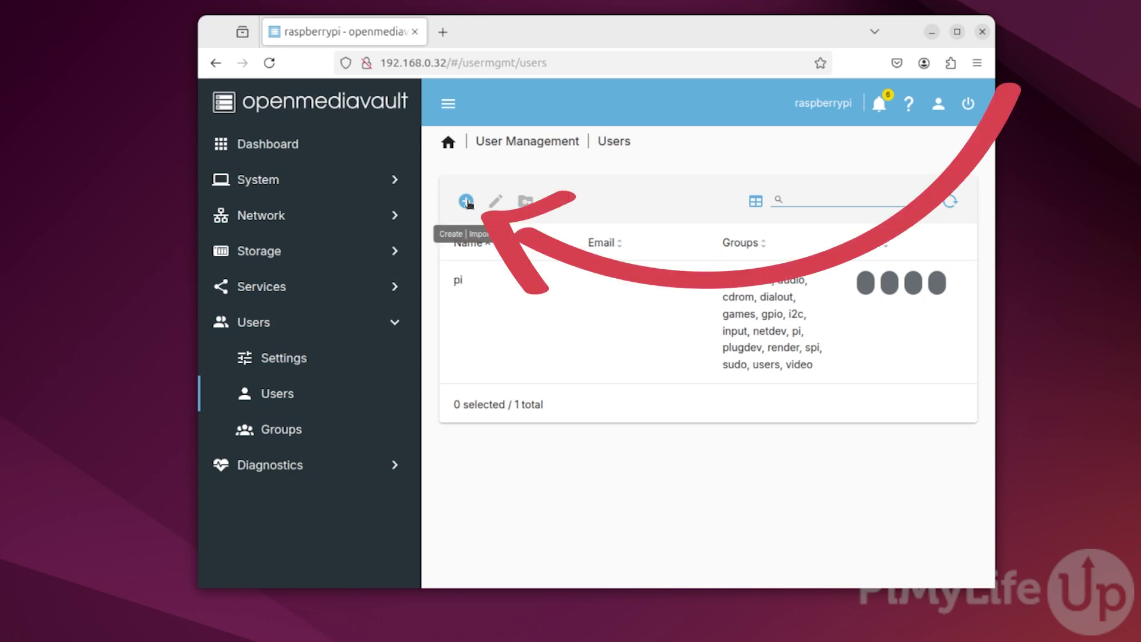
left_click(467, 202)
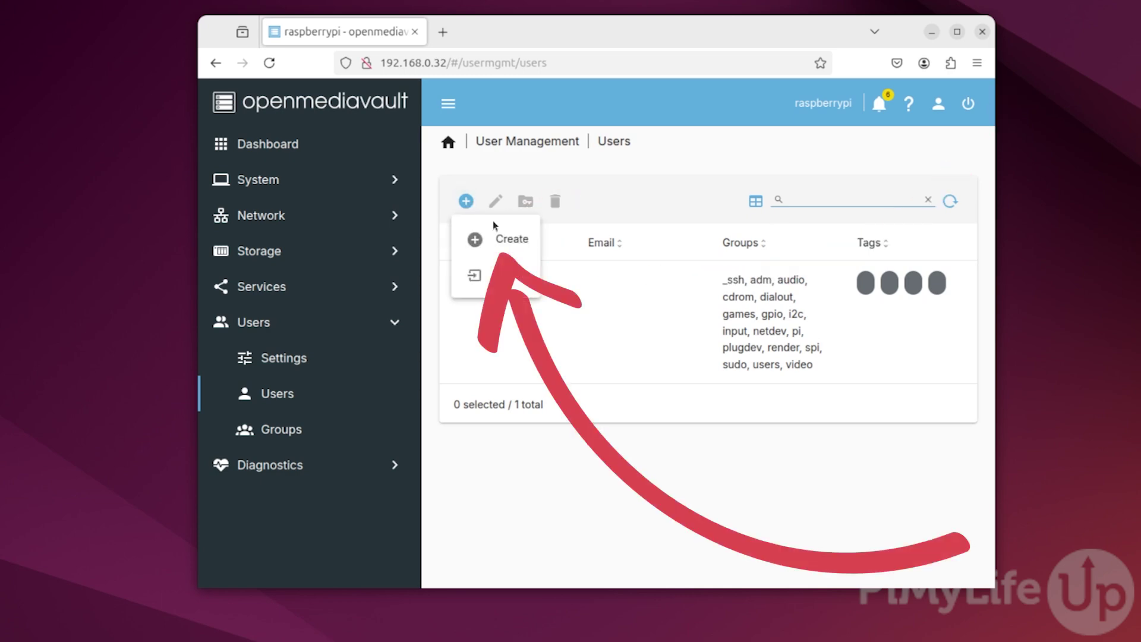
left_click(529, 234)
left_click(536, 208)
type("PiM")
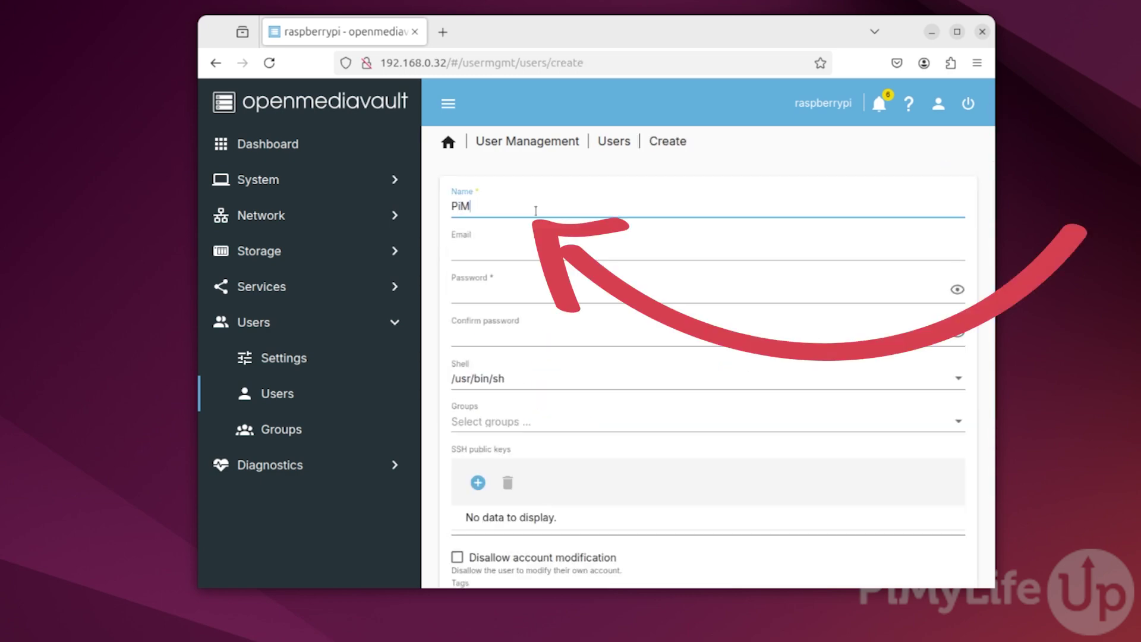
type("yLifeUp")
key("Tab")
key("Tab")
type("***********")
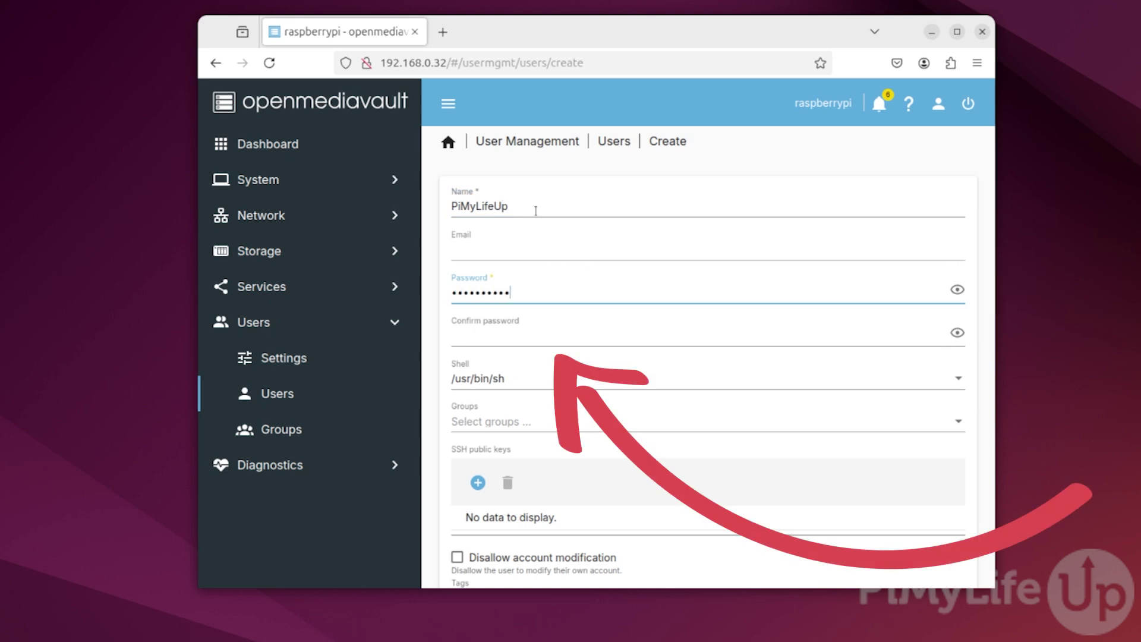
key("Tab")
type("***********")
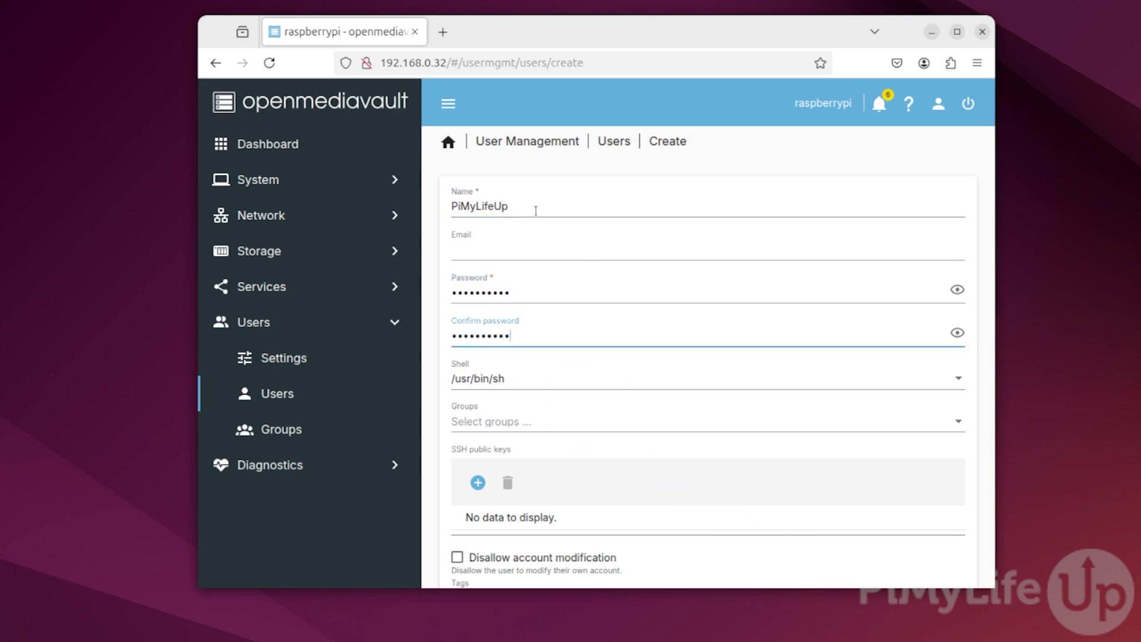
- Save the PiMyLifeUp account and apply the configuration changes
scroll(678, 248, "down", 3)
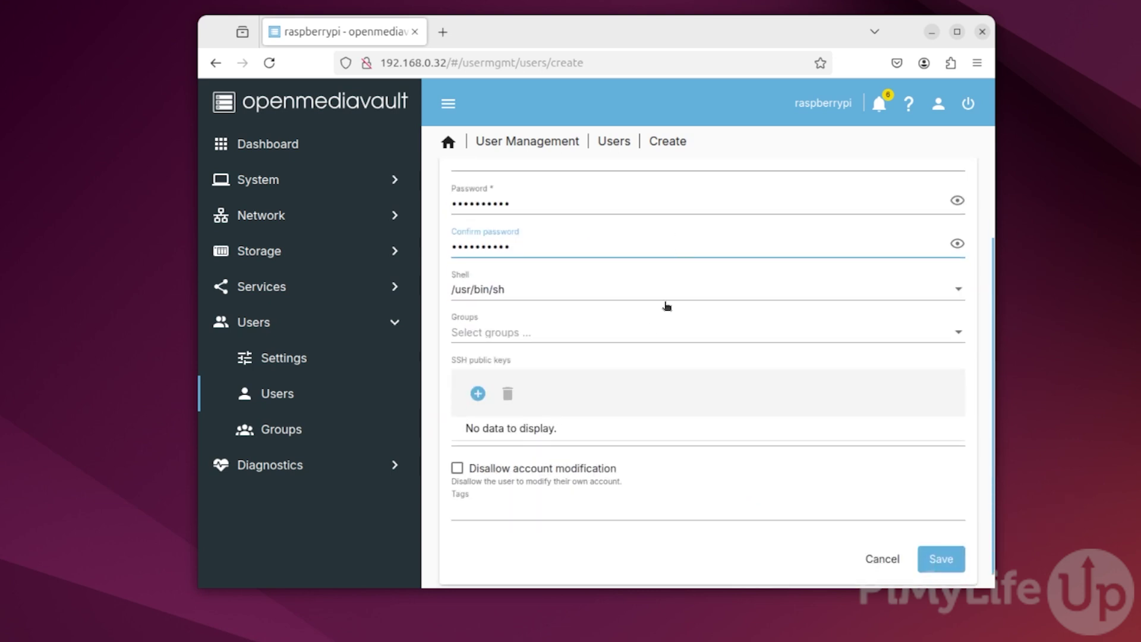
left_click(444, 296)
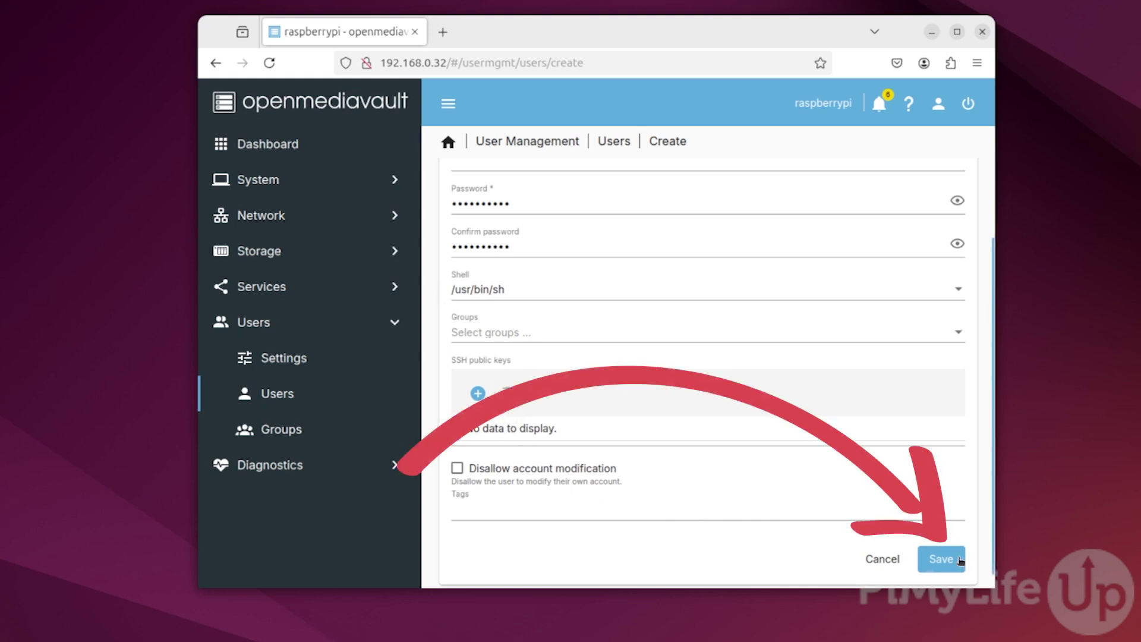
left_click(958, 559)
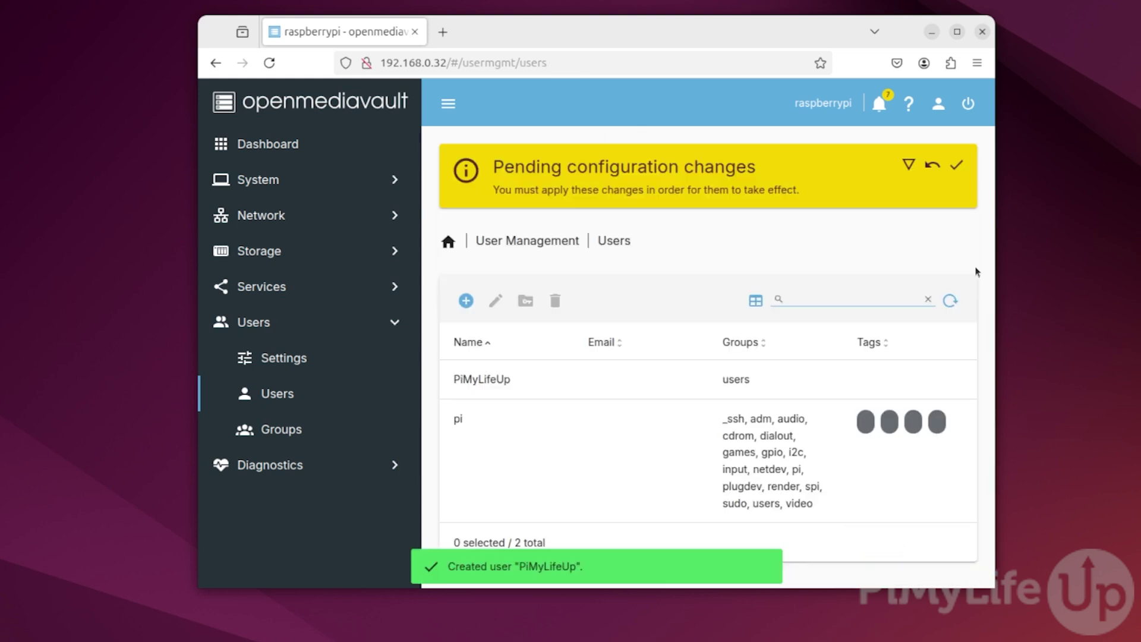
left_click(956, 165)
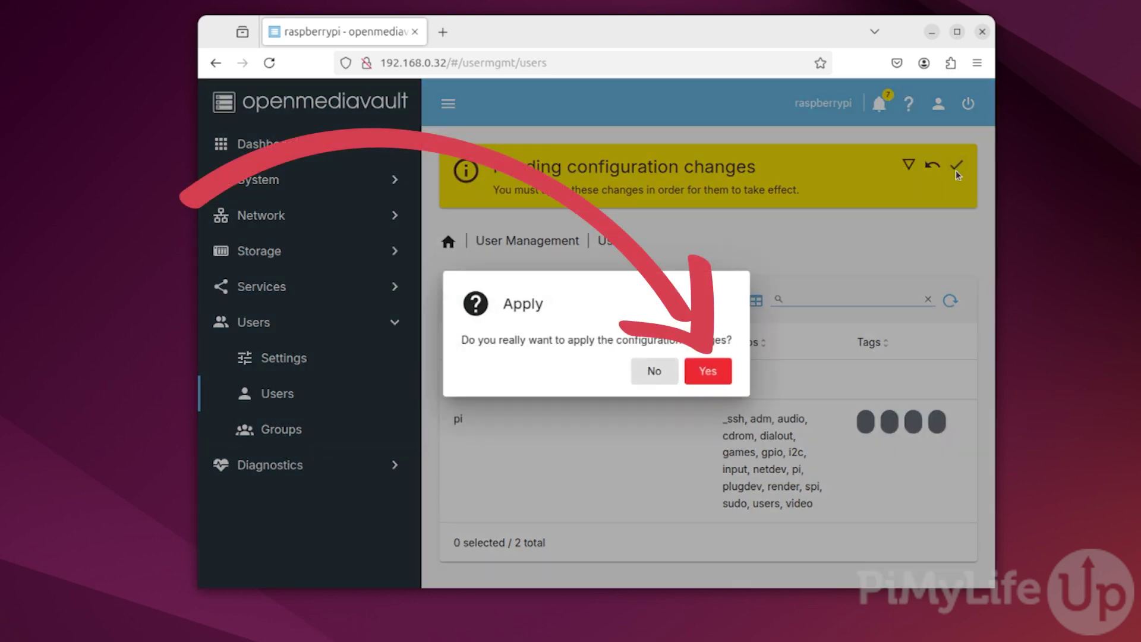
left_click(709, 371)
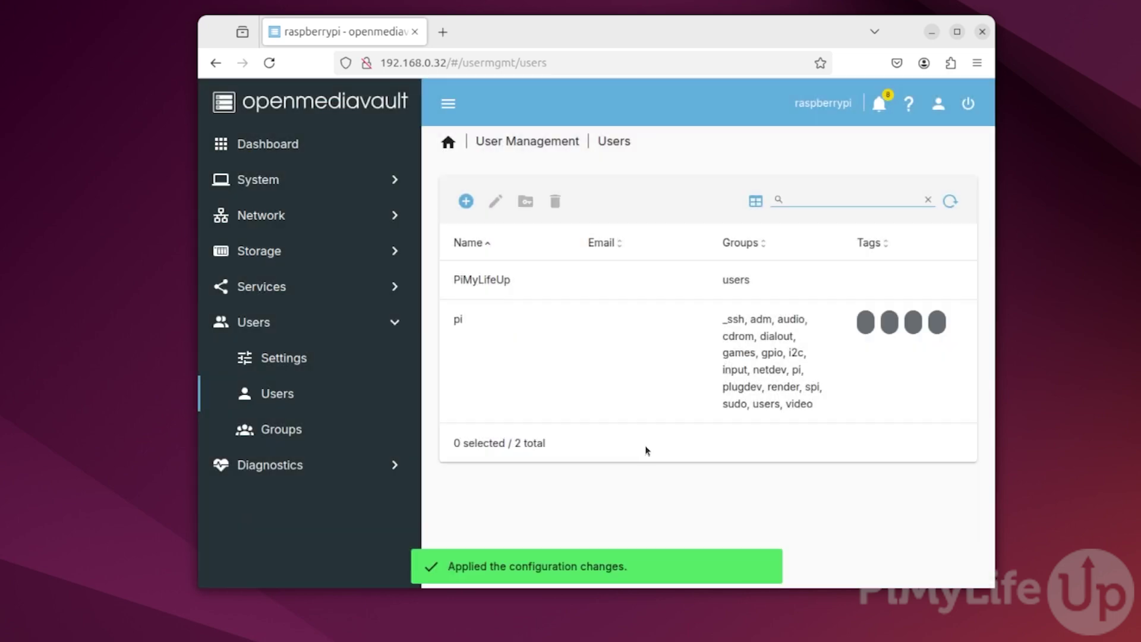
left_click(355, 145)
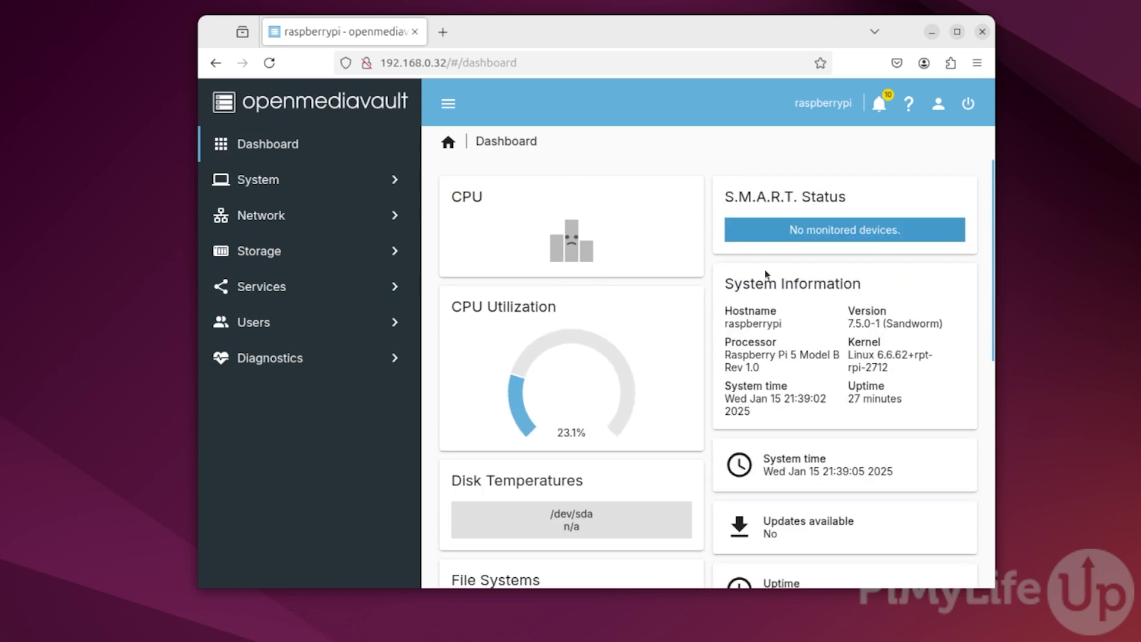
scroll(807, 322, "down", 2)
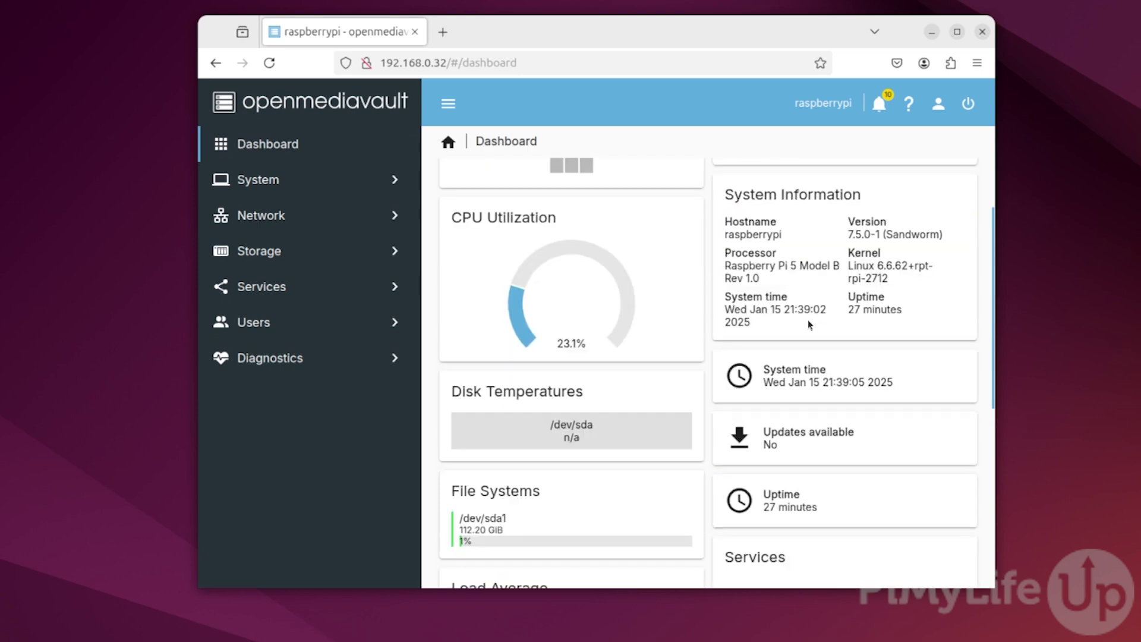
scroll(808, 322, "down", 2)
scroll(808, 322, "down", 2)
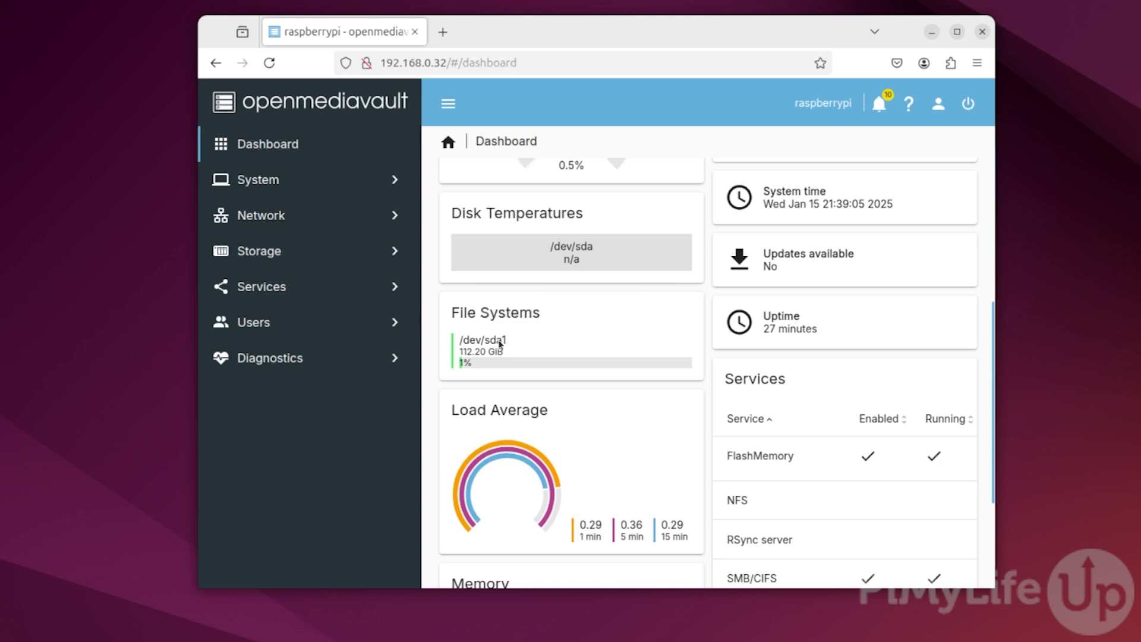
scroll(684, 389, "down", 3)
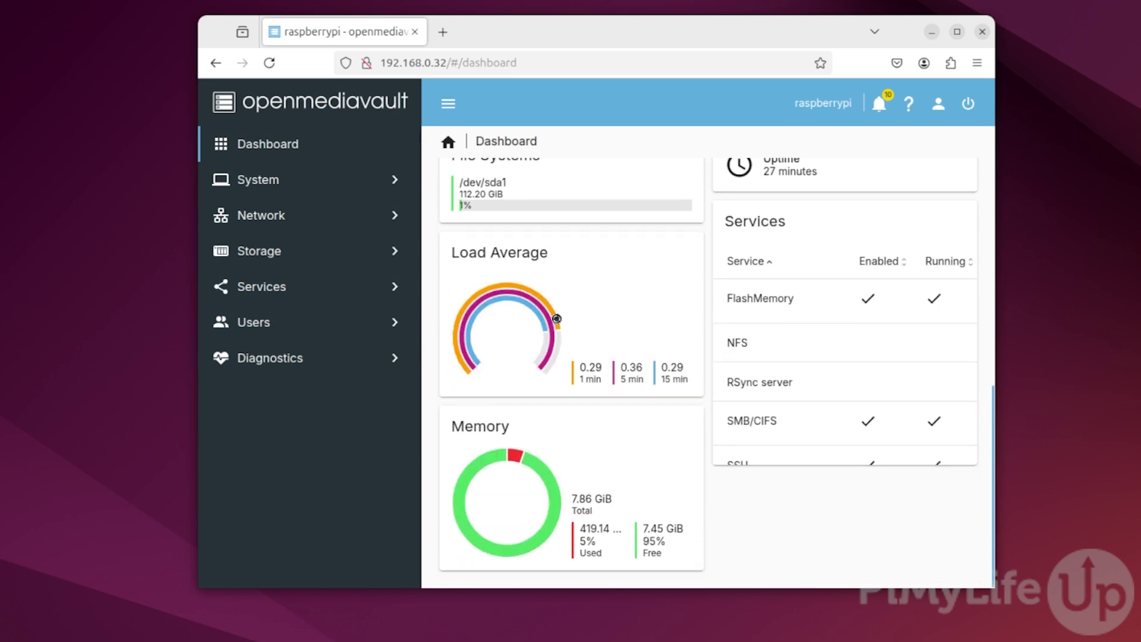
scroll(712, 355, "up", 3)
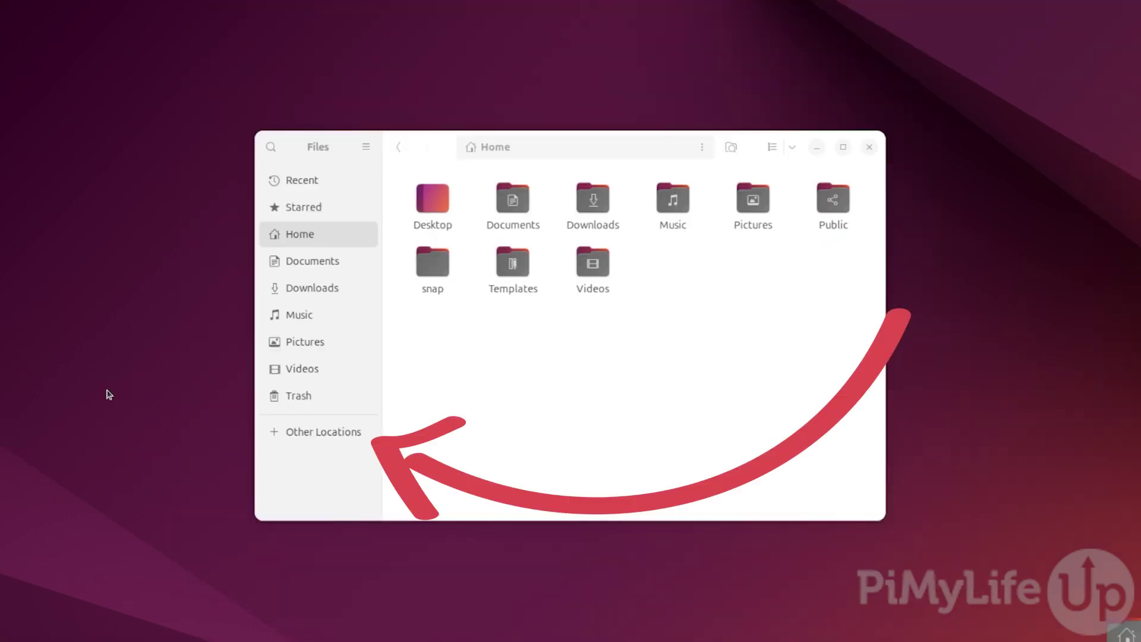
- In Other Locations, browse raspberrypi's SMB/CIFS shares and select MyRaspberryPiNASShare
left_click(367, 432)
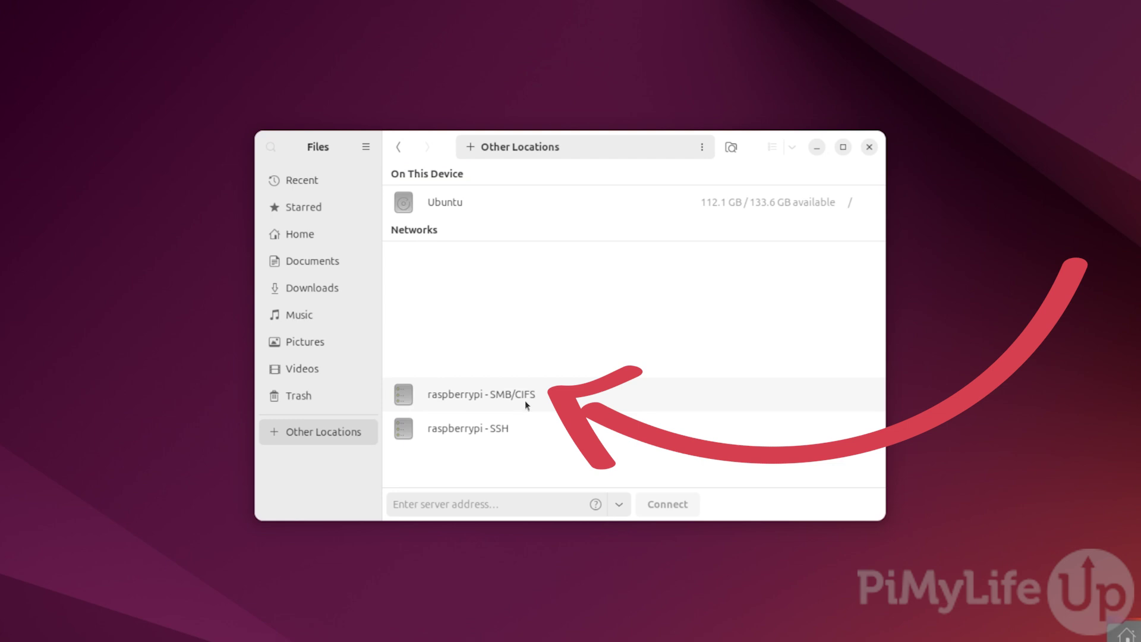
left_click(562, 402)
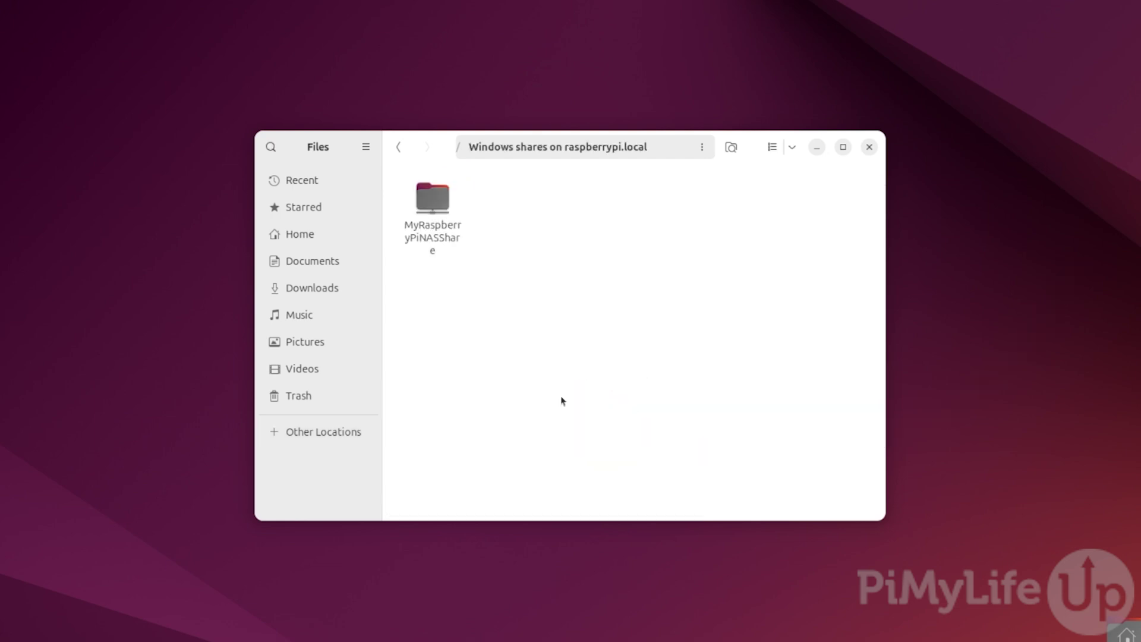
left_click(436, 212)
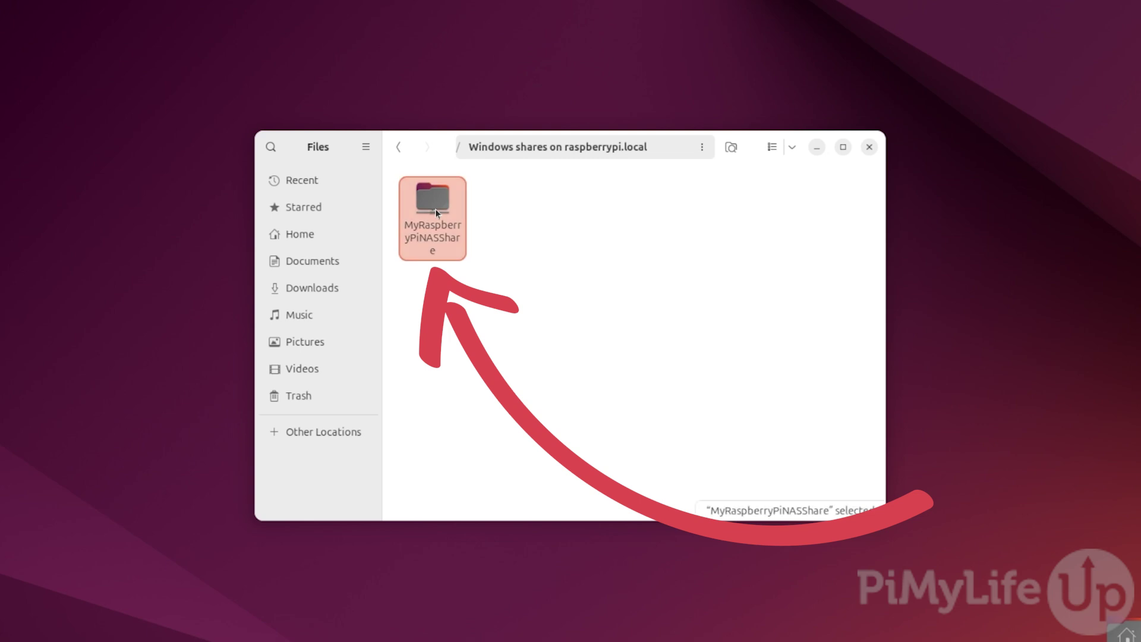
- Open MyRaspberryPiNASShare and connect as registered user pimylifeup with the account password
double_click(436, 213)
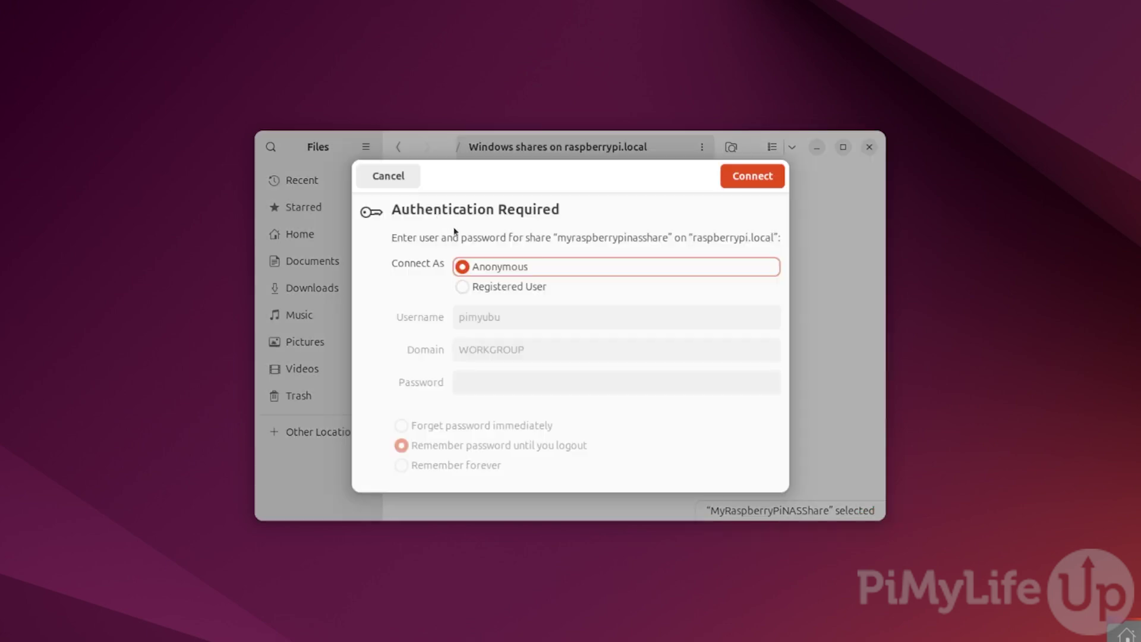
left_click(463, 288)
key("Tab")
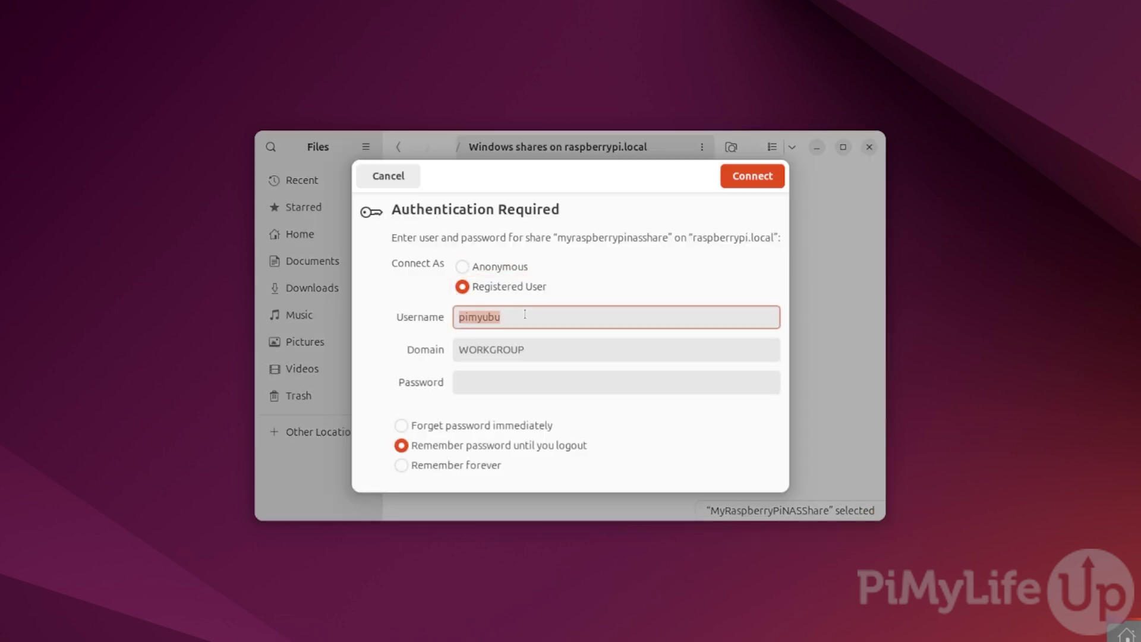
type("pimylifeup")
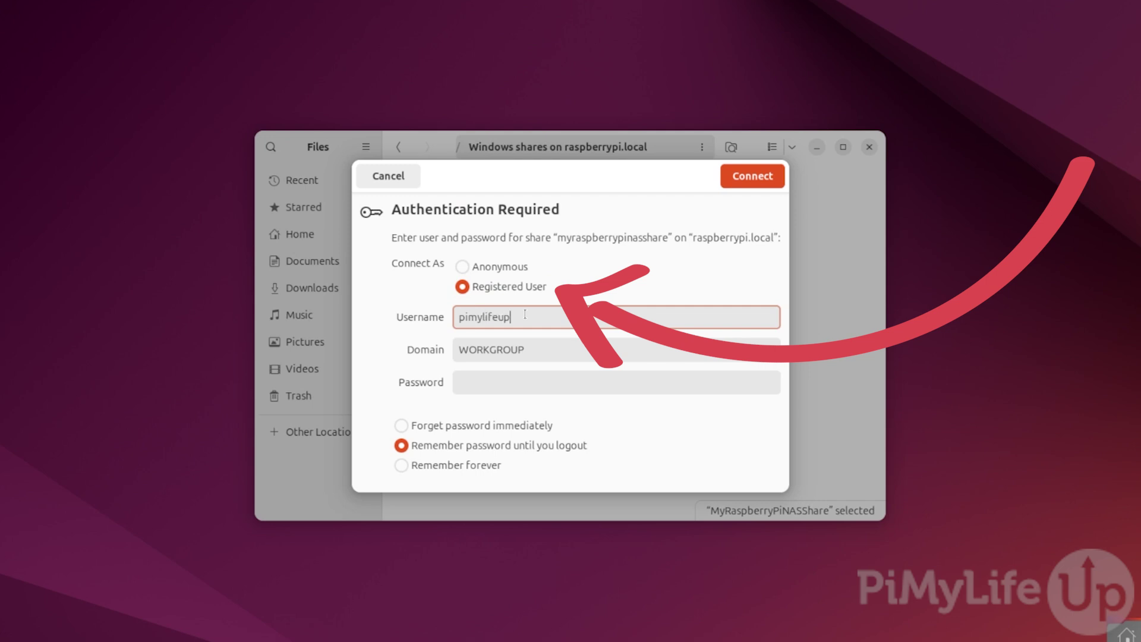
left_click(536, 380)
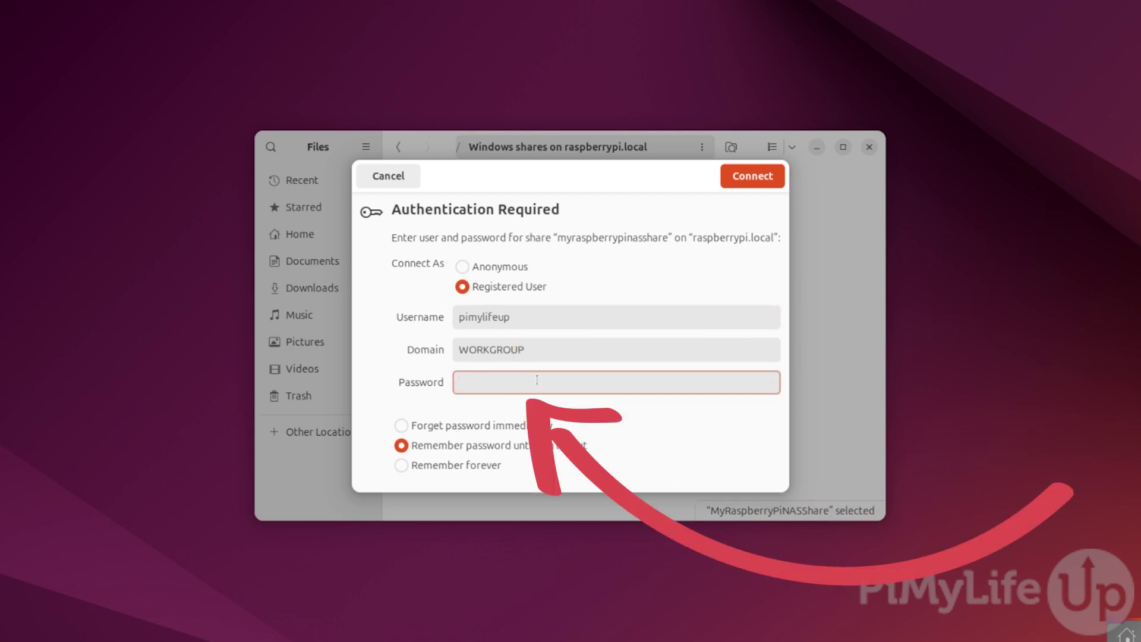
type("••••••••••")
left_click(636, 288)
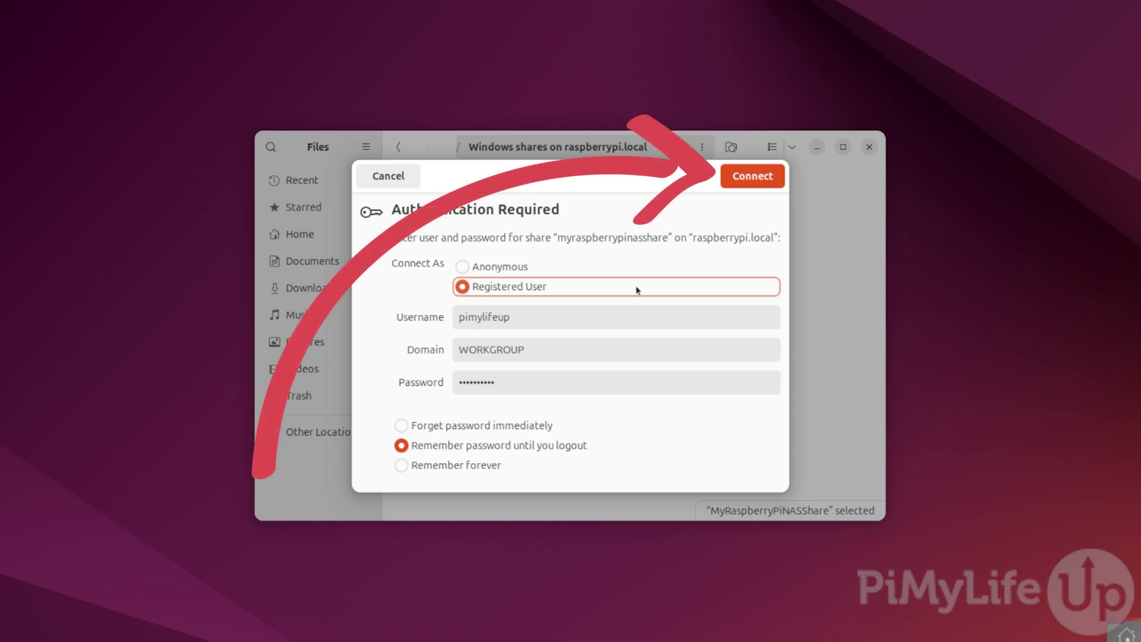
left_click(753, 176)
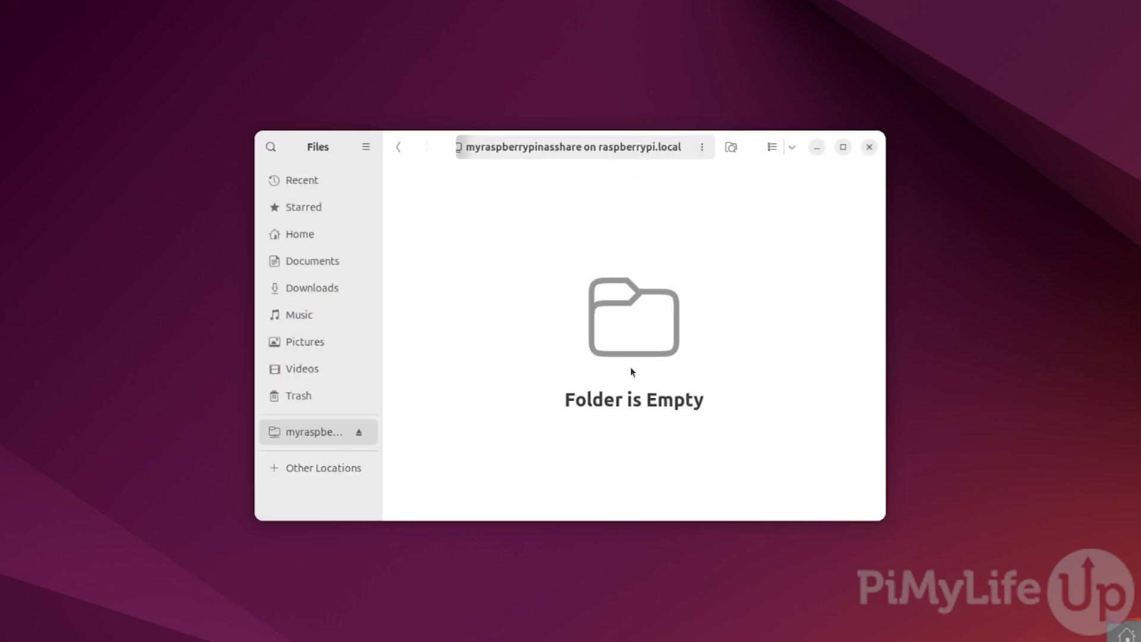
- Add a new folder named 'Hello World' to the empty share in Ubuntu Files
right_click(558, 243)
left_click(584, 252)
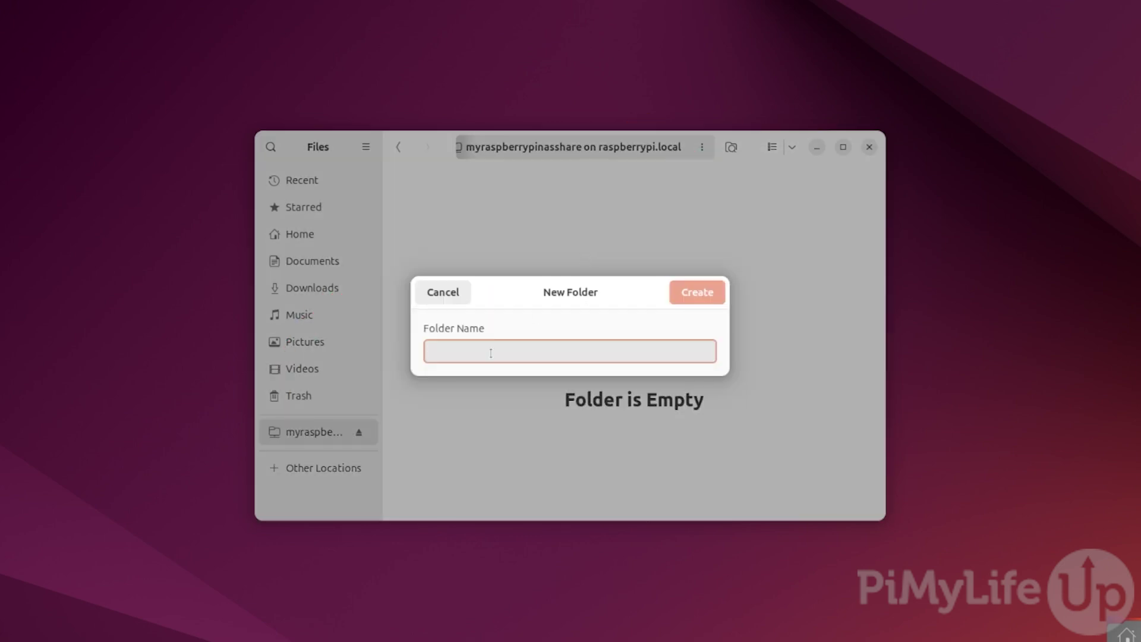
type("Hello World")
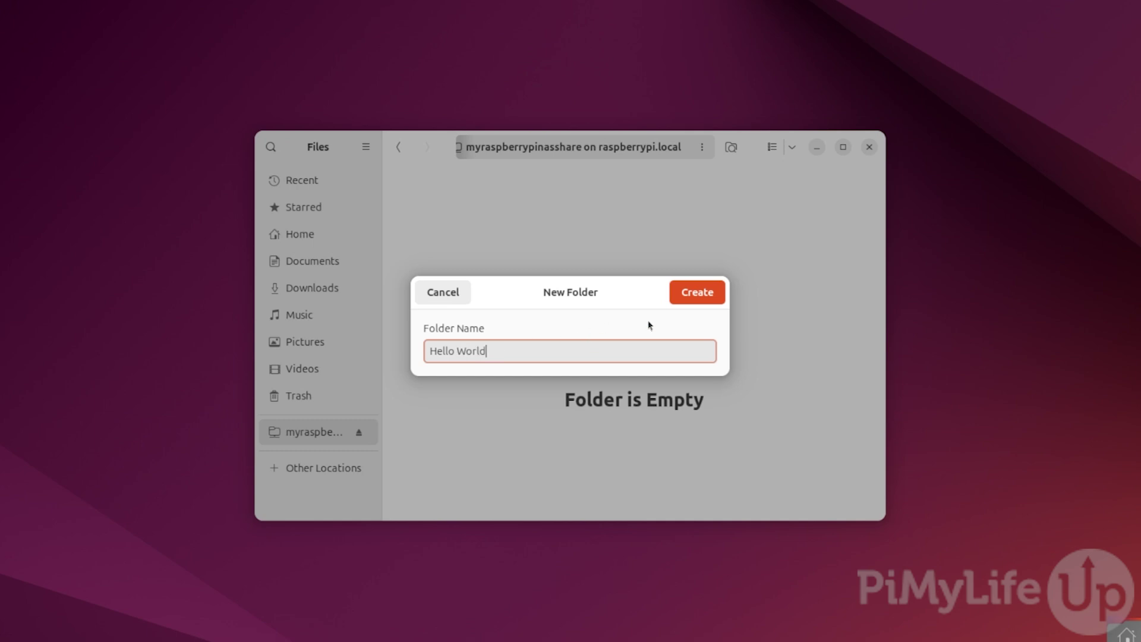
left_click(711, 294)
left_click(713, 297)
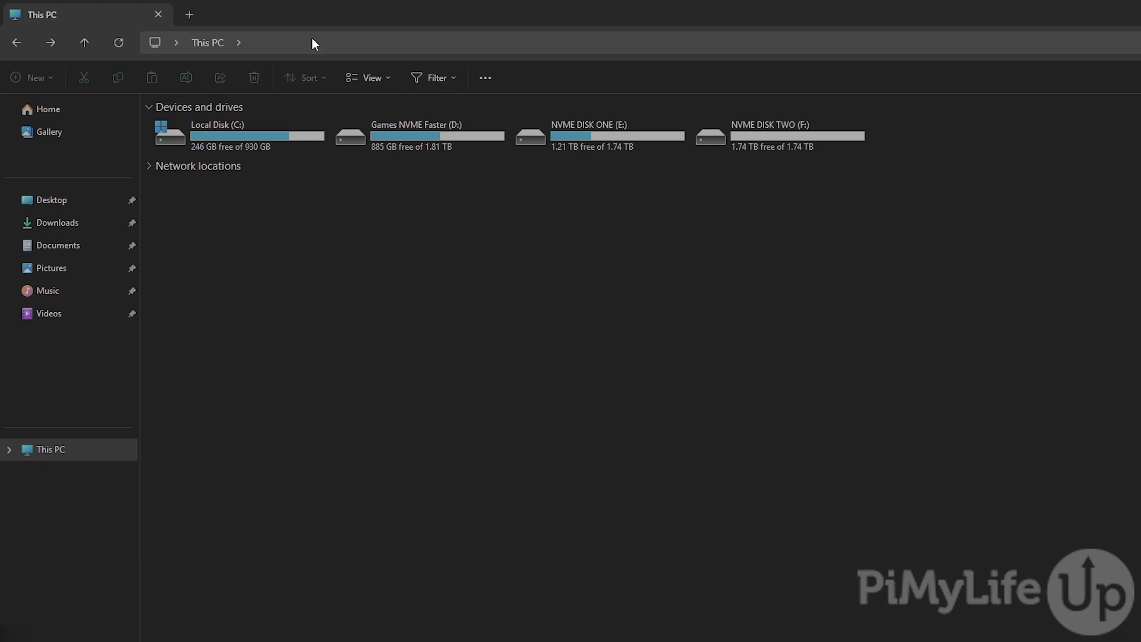
- Go to \\192.168.0.32 and sign in as pimylifeup with the account password
left_click(313, 42)
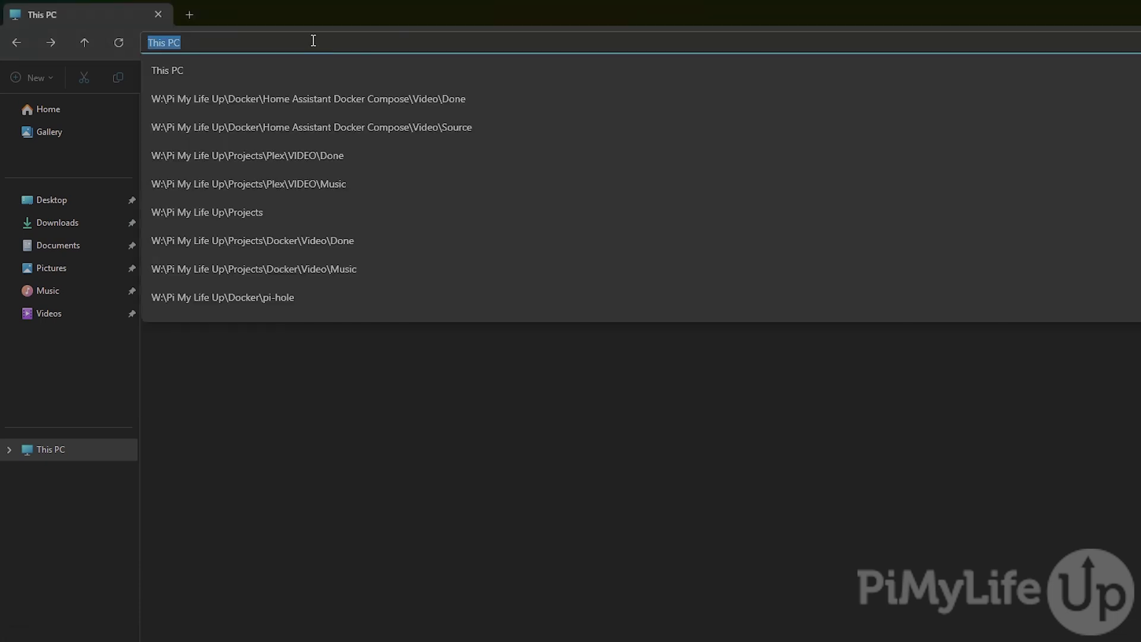
type("\\192.1")
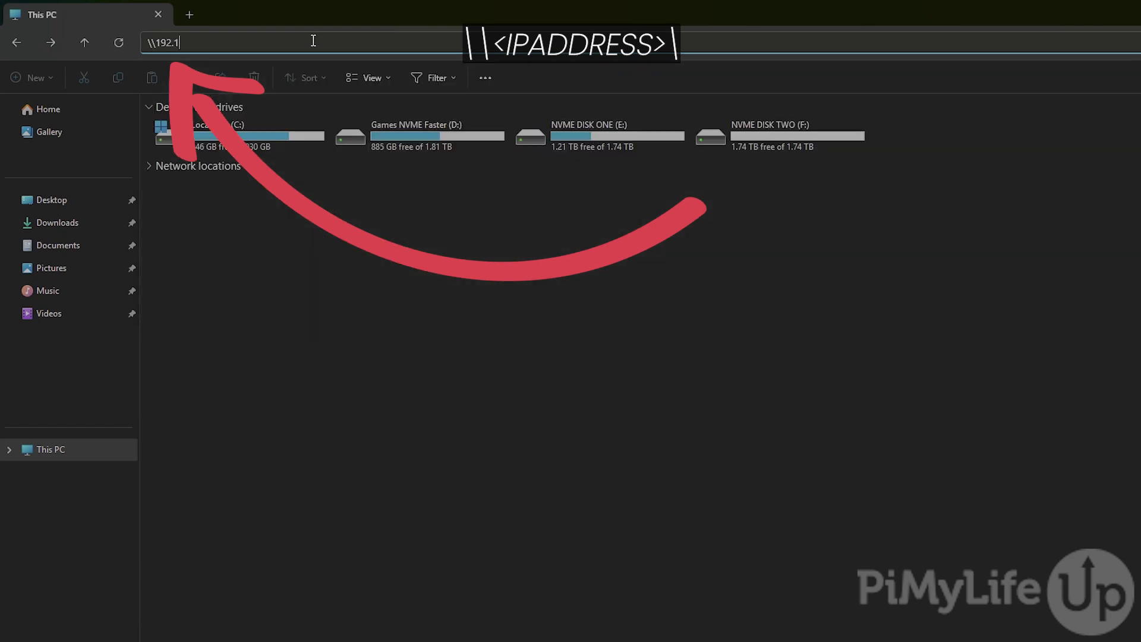
type("68.0.32")
key("Return")
type("pimylife")
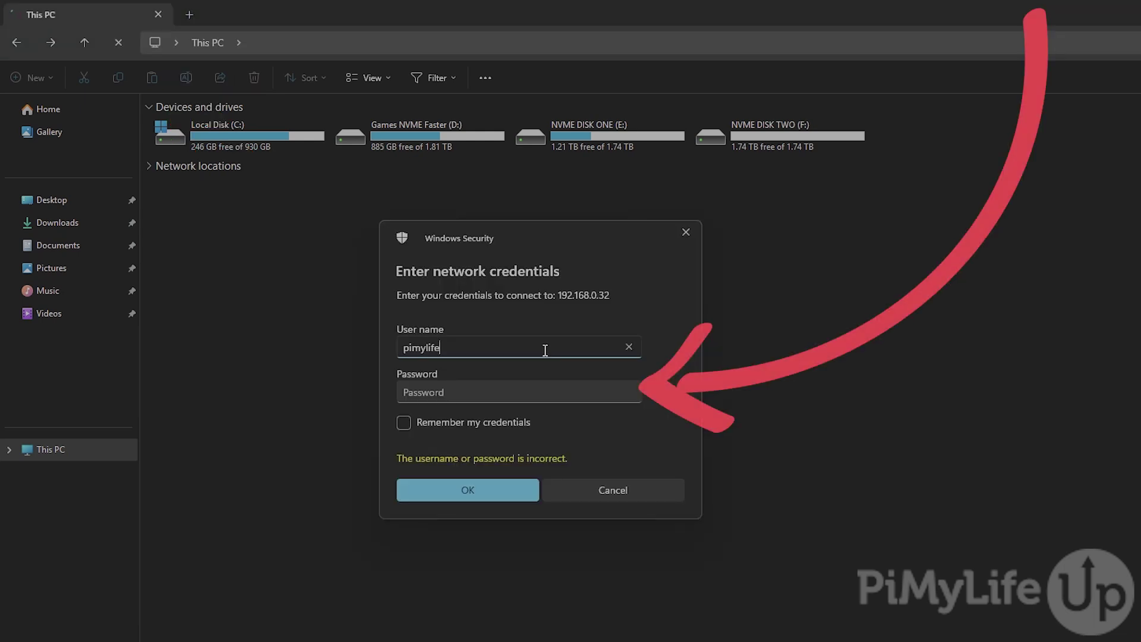
type("up")
key("Tab")
type("••••••••••")
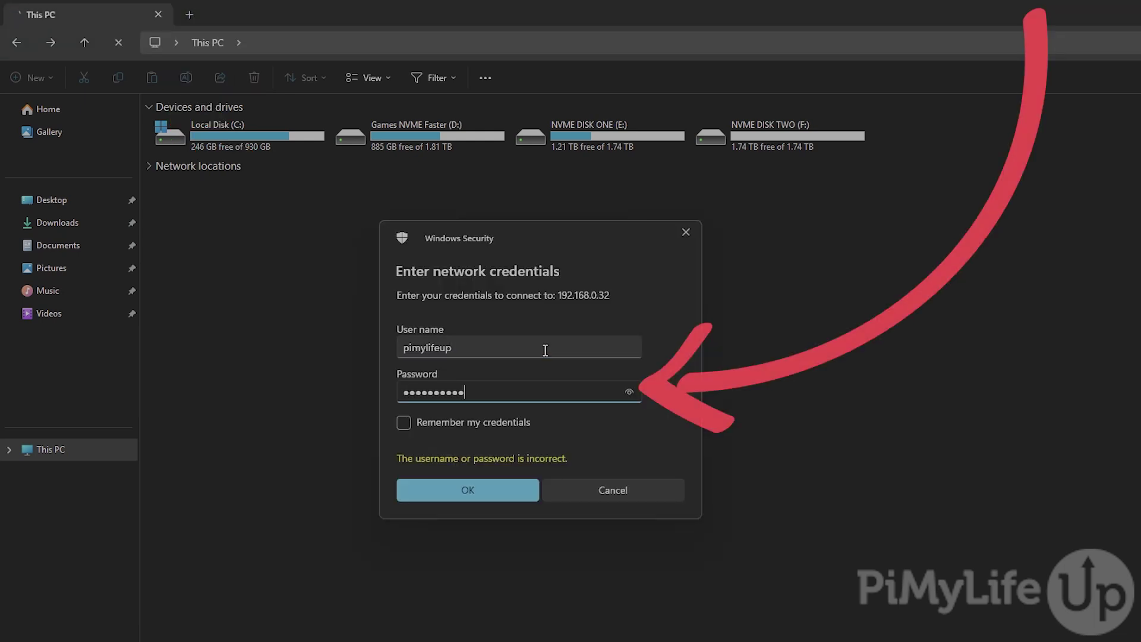
left_click(512, 493)
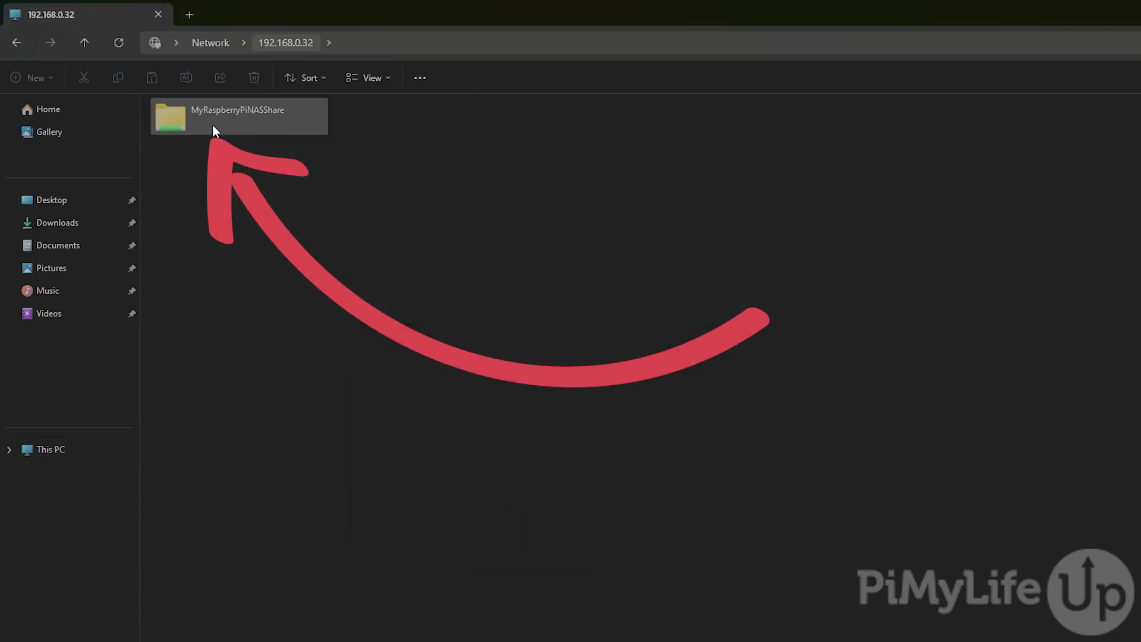
- Open MyRaspberryPiNASShare and create a new folder named 'Hello from Windows' inside it
double_click(256, 127)
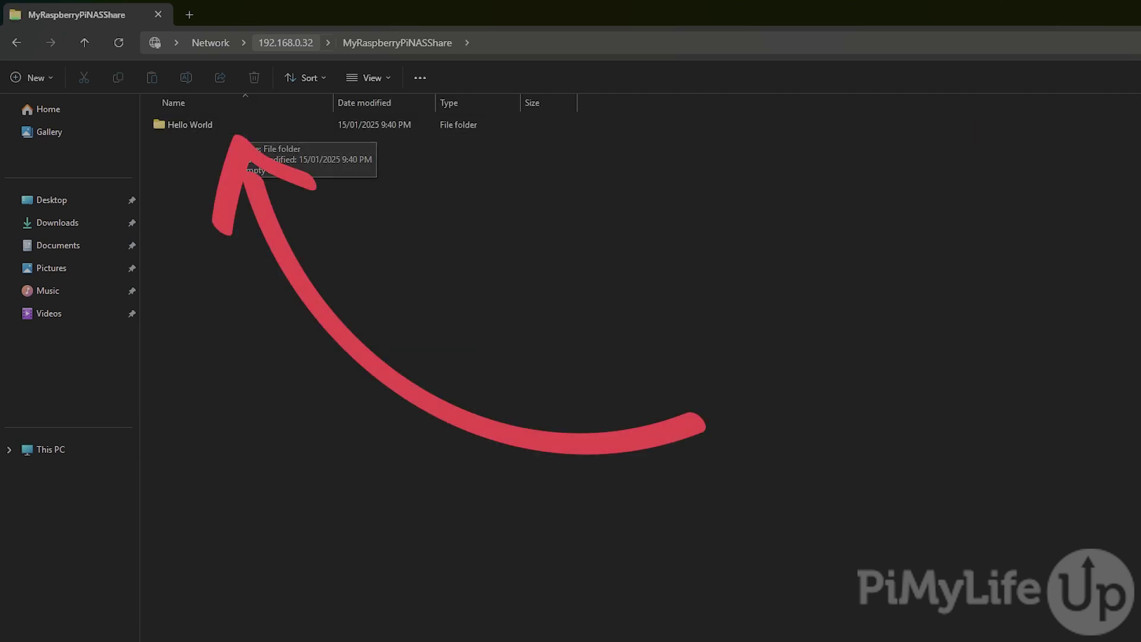
right_click(216, 188)
mouse_move(261, 299)
left_click(472, 306)
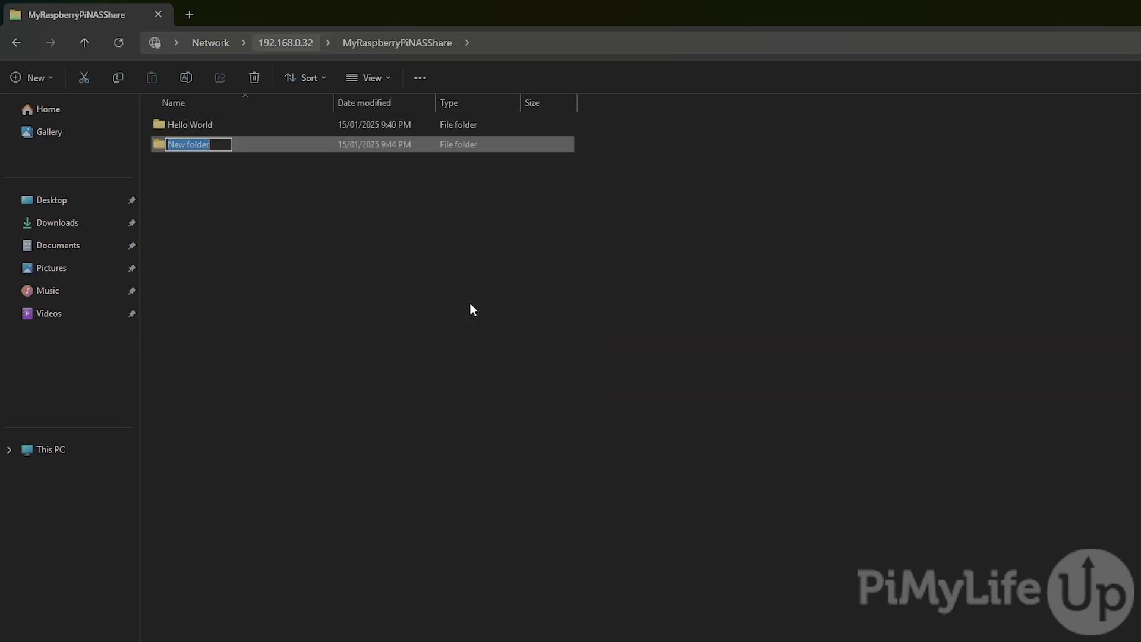
type("Hello from Windows")
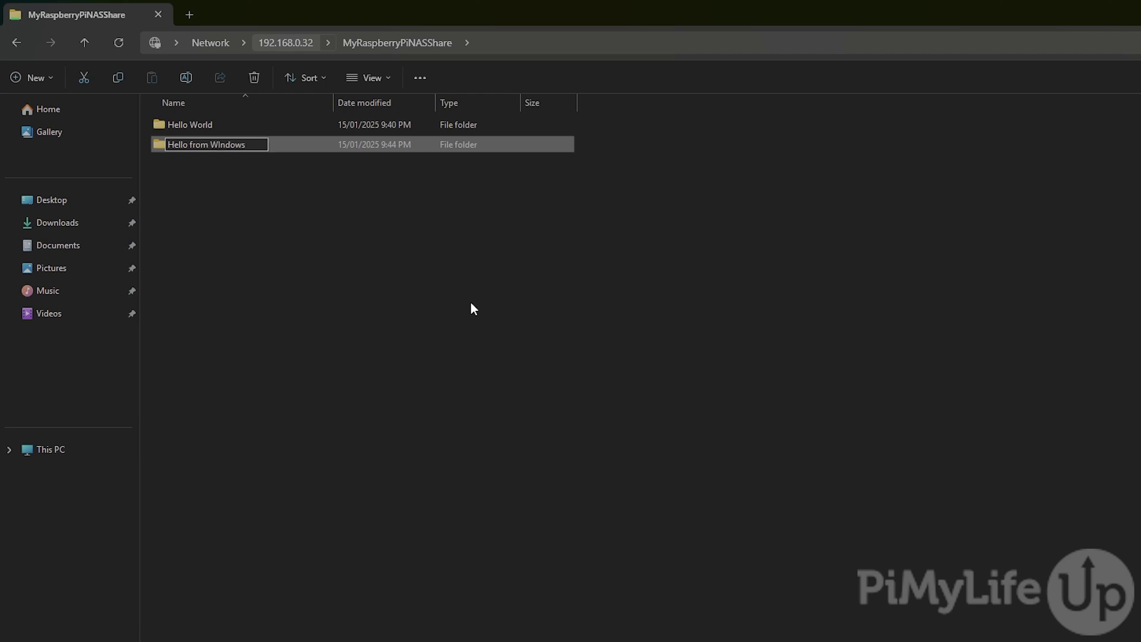
key("Return")
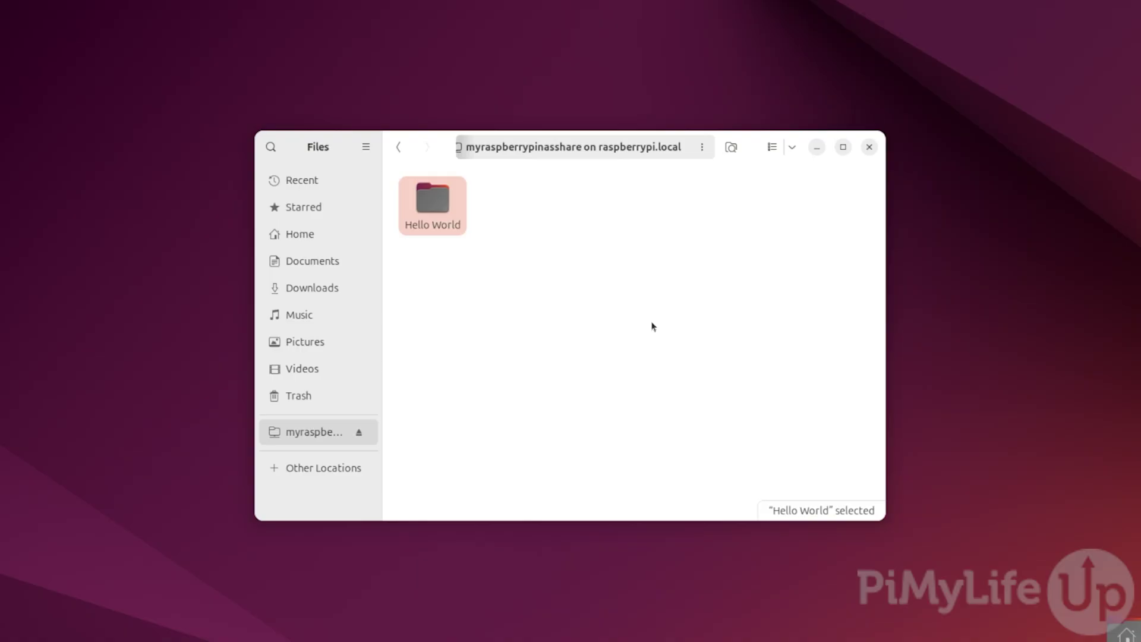
left_click(651, 324)
key("ctrl+r")
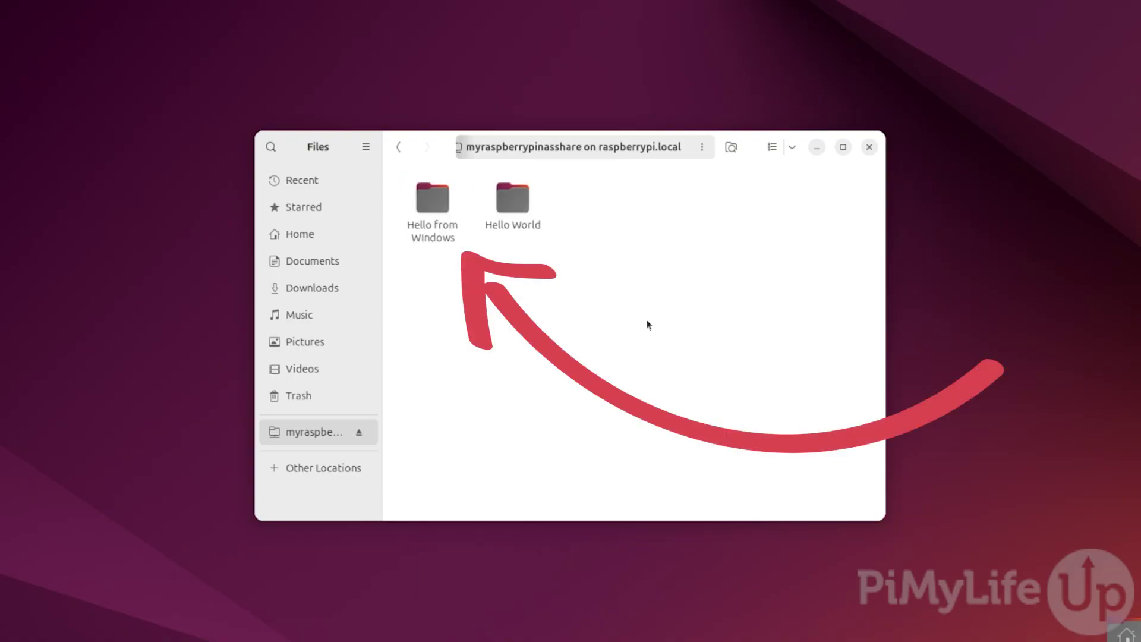